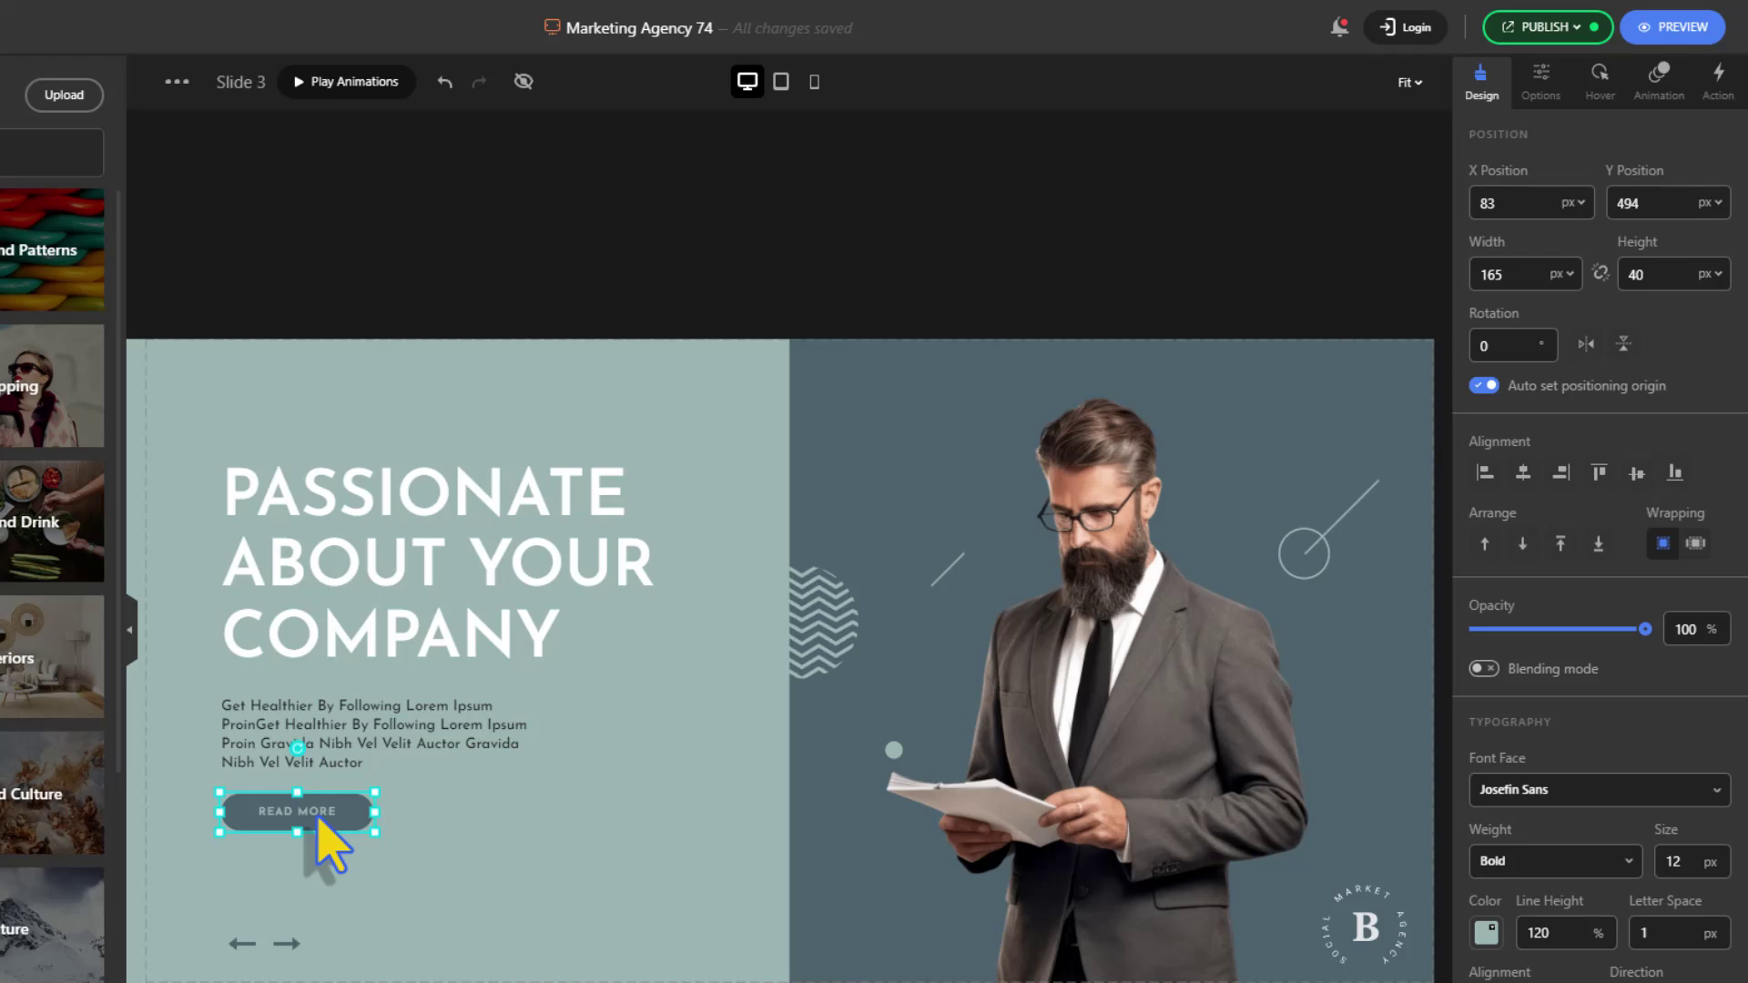
# Apply the Fade In entrance animation to the Read More button and set its duration to 1600 ms
pyautogui.click(1662, 91)
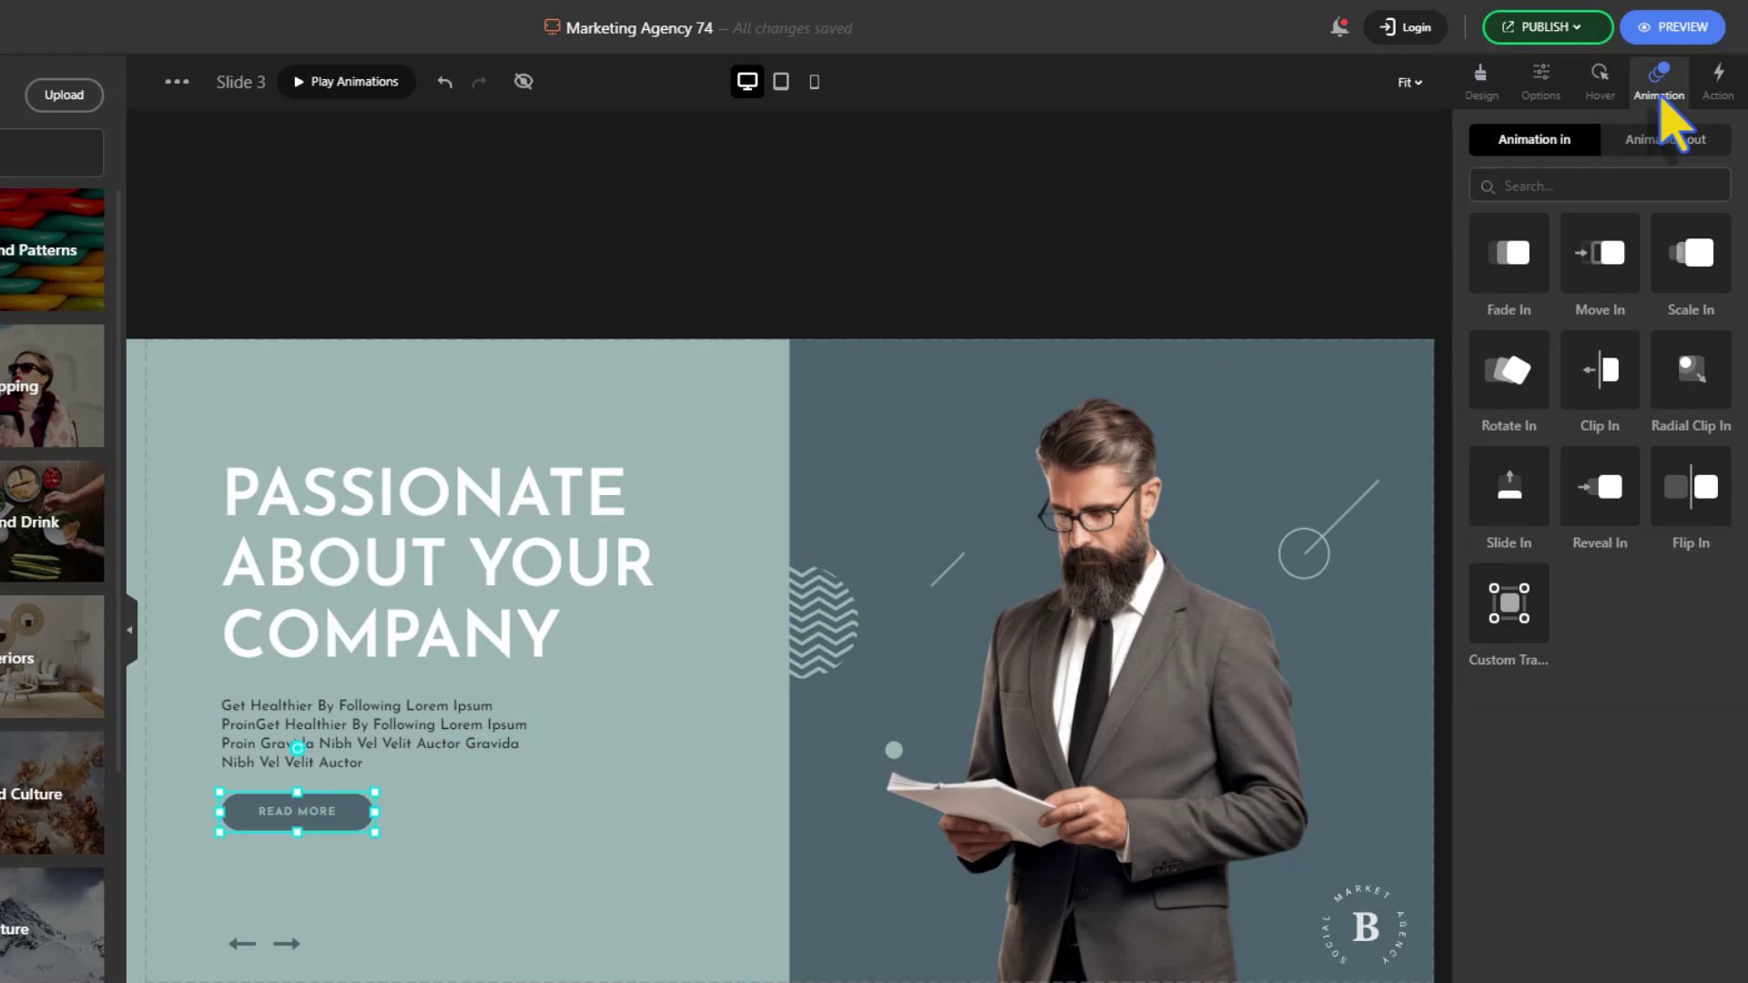
pyautogui.click(1507, 294)
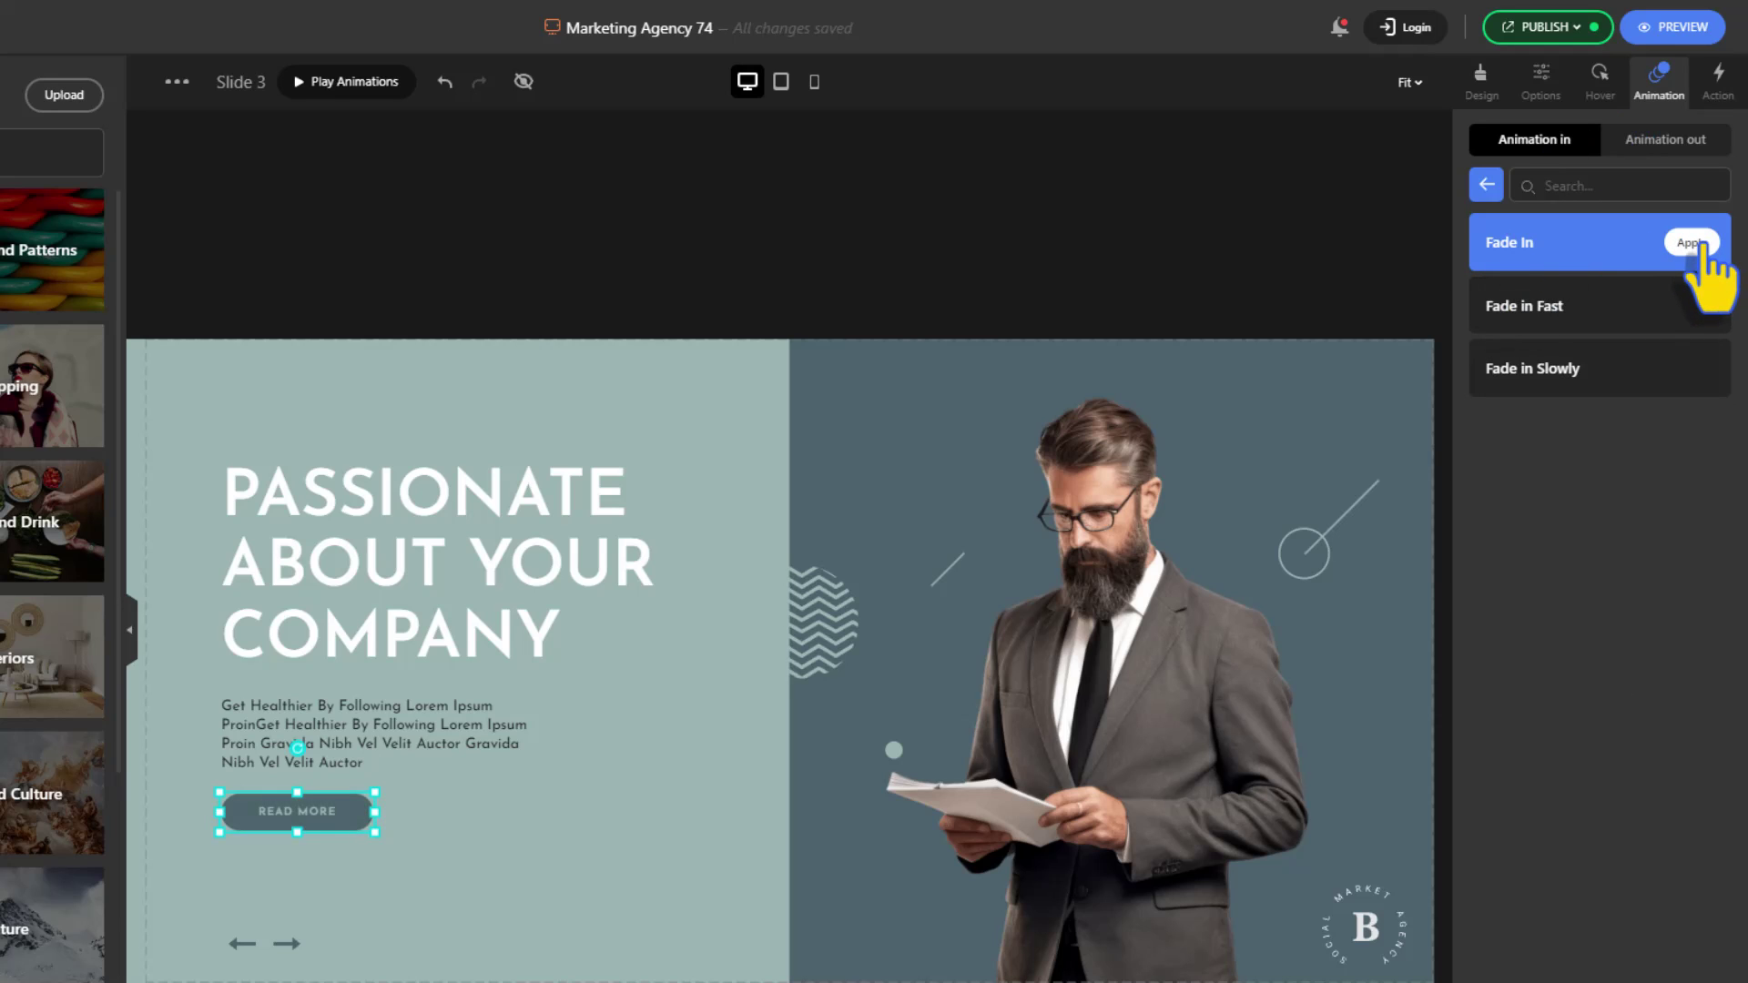
pyautogui.click(1692, 244)
pyautogui.scroll(8, 1512, 526)
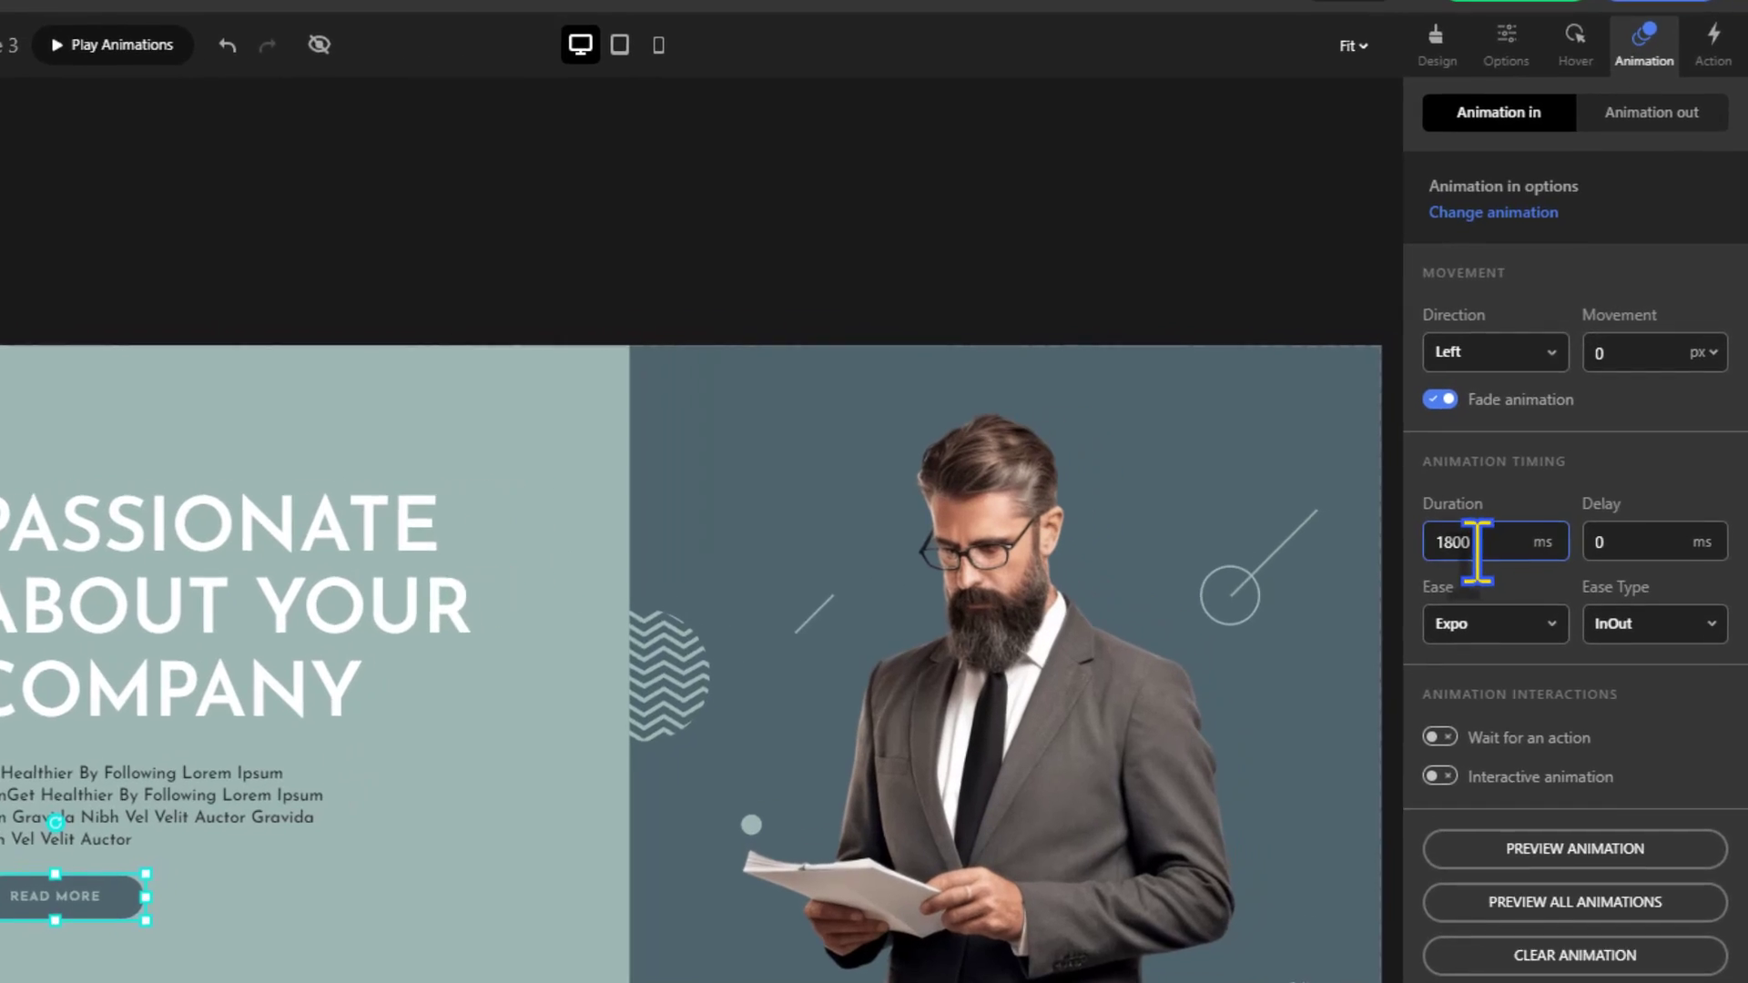
pyautogui.press('BackSpace')
pyautogui.press('BackSpace')
pyautogui.press('BackSpace')
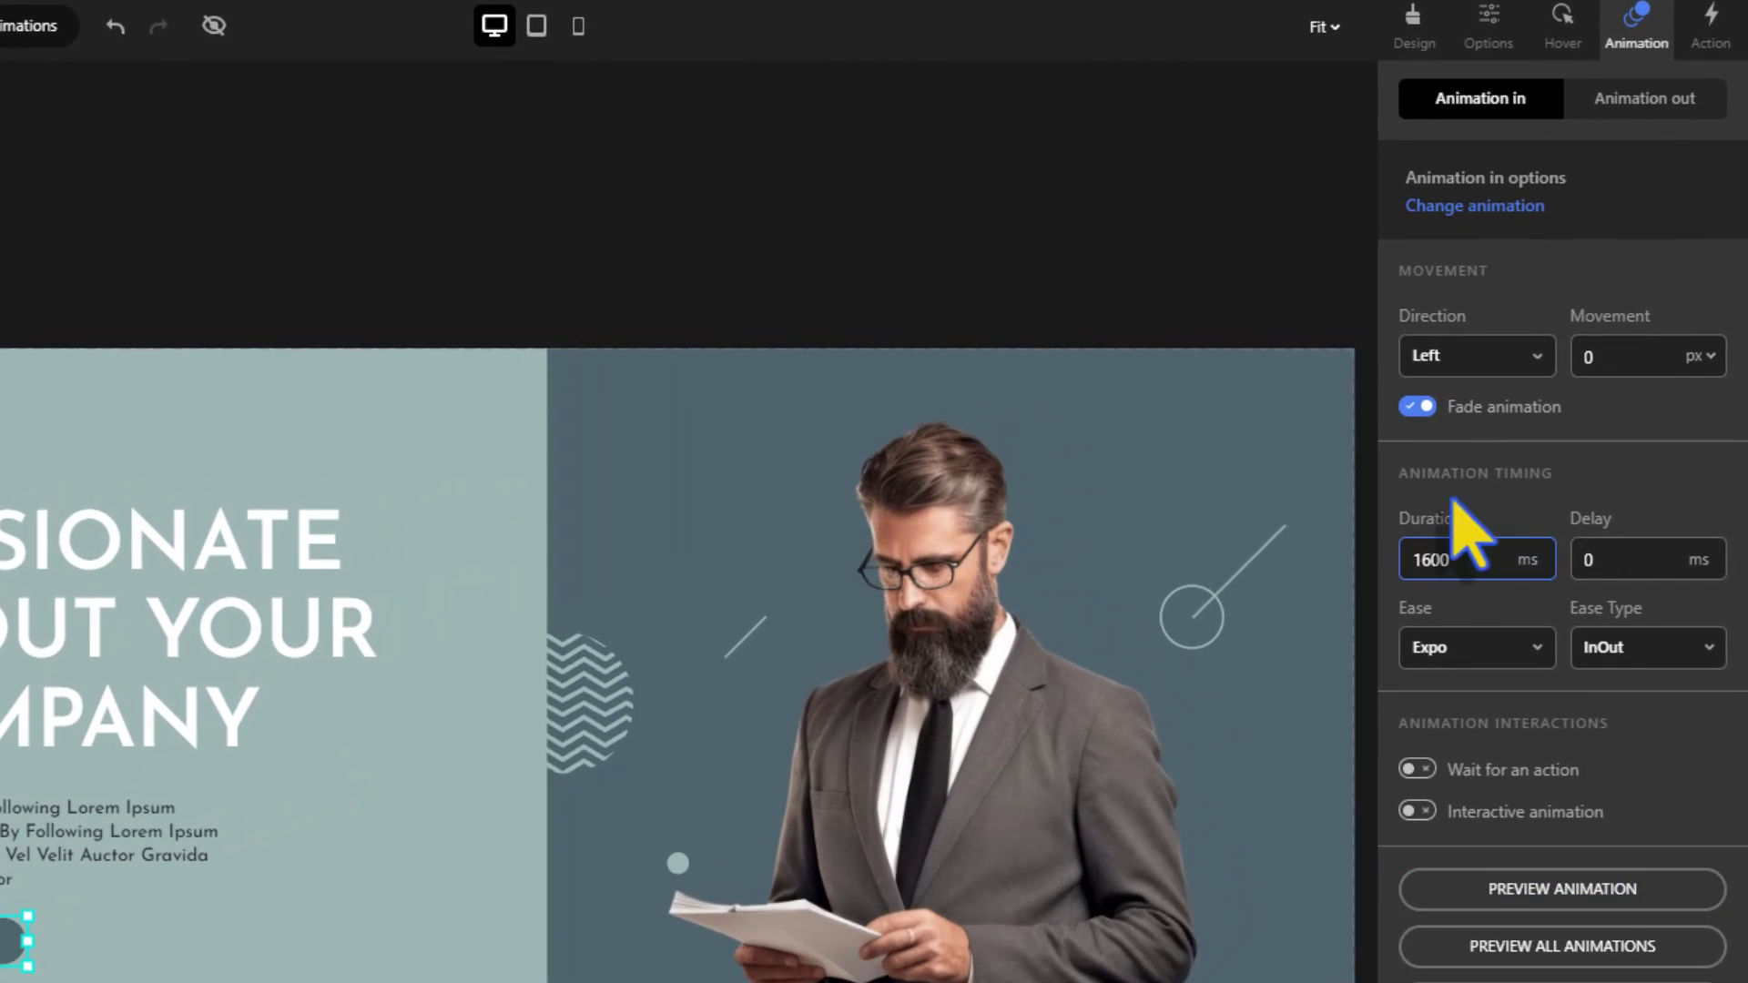
pyautogui.scroll(1, 1493, 539)
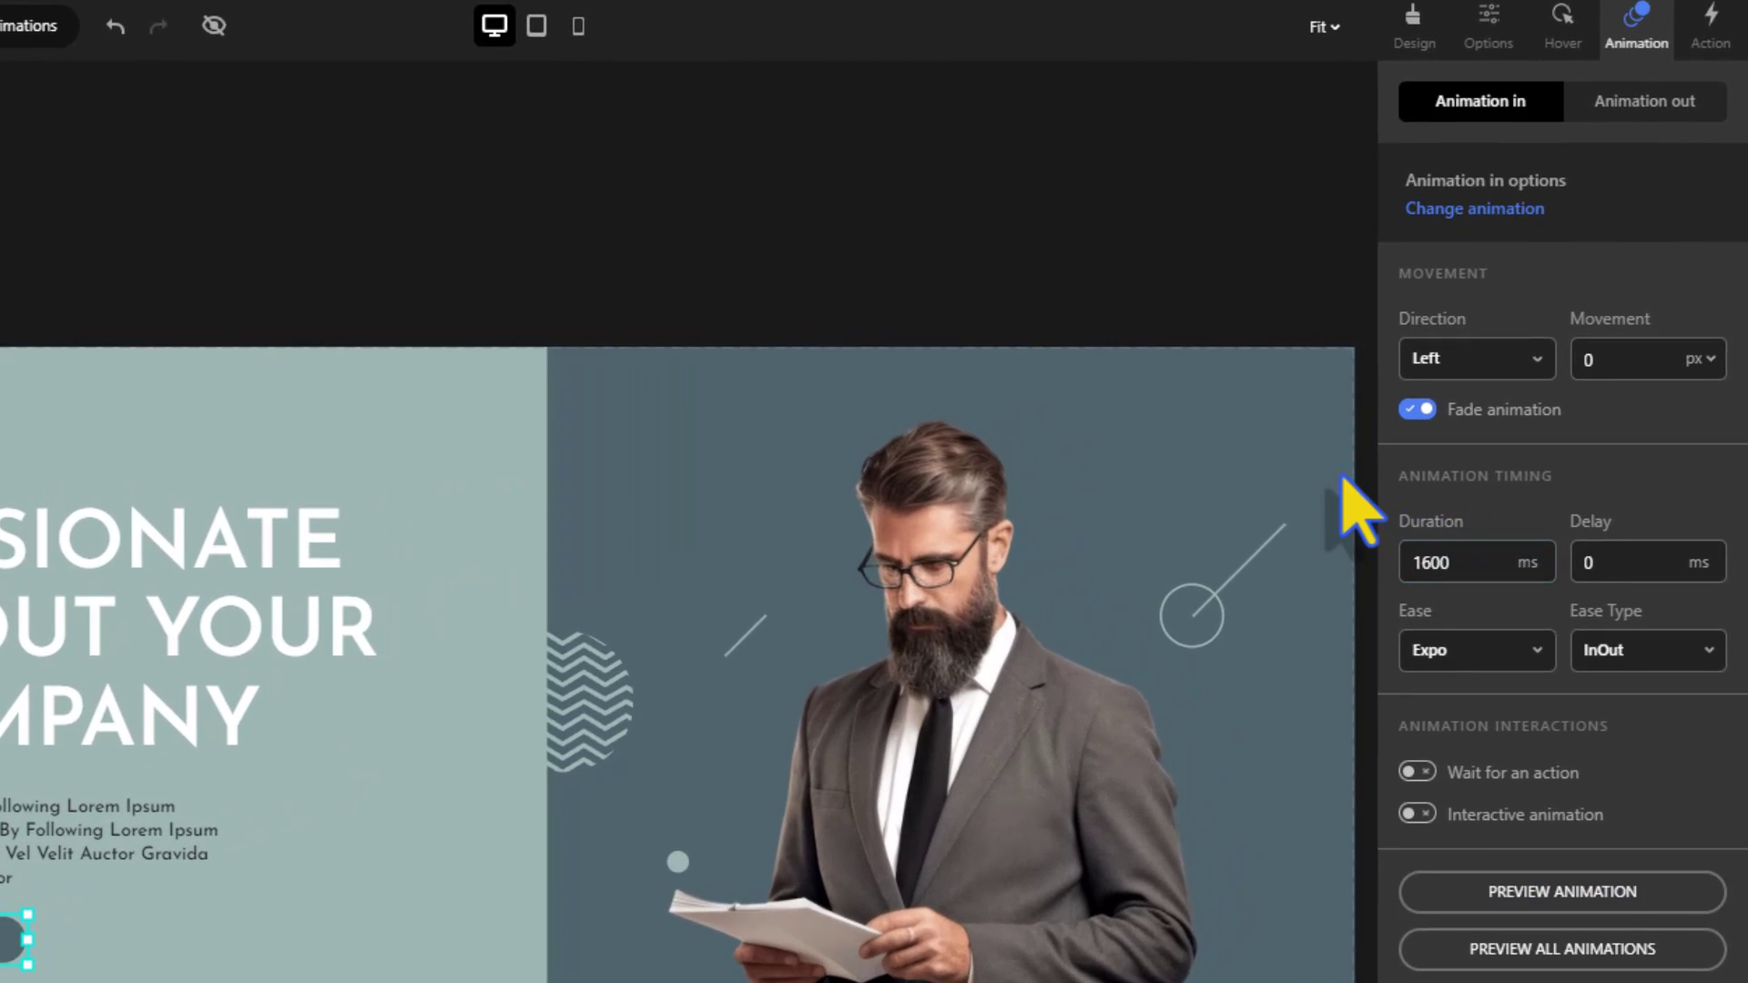
pyautogui.click(1503, 656)
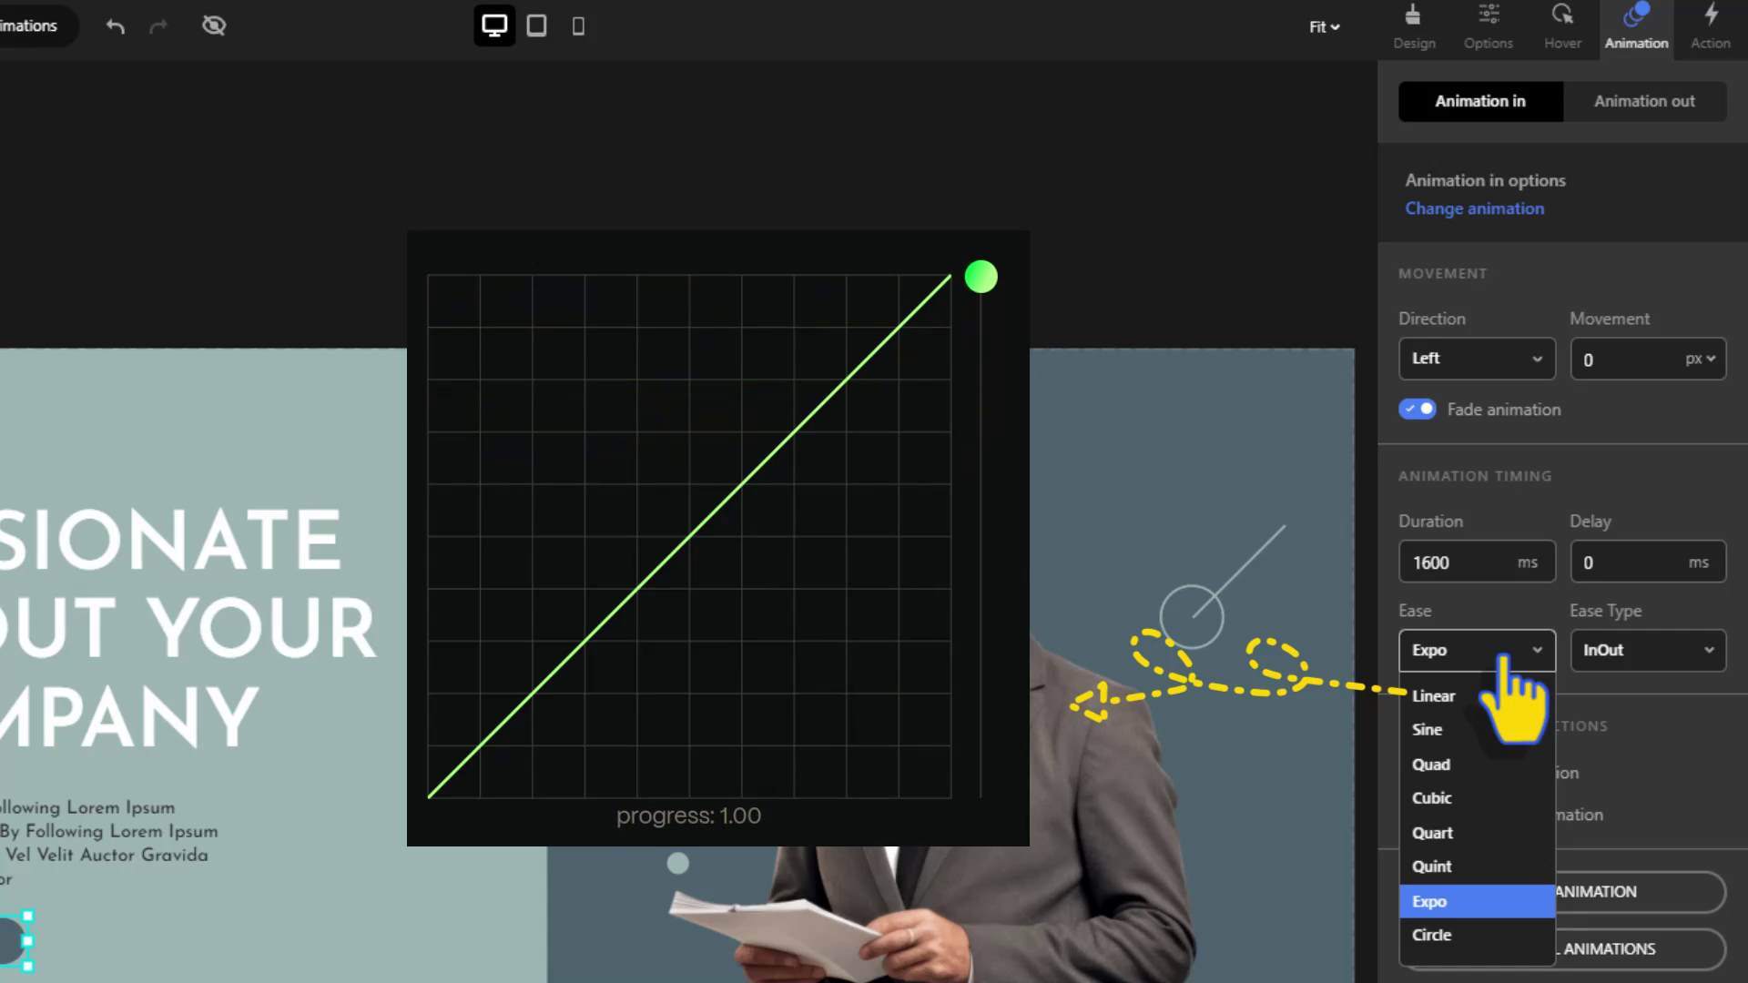
pyautogui.click(1506, 660)
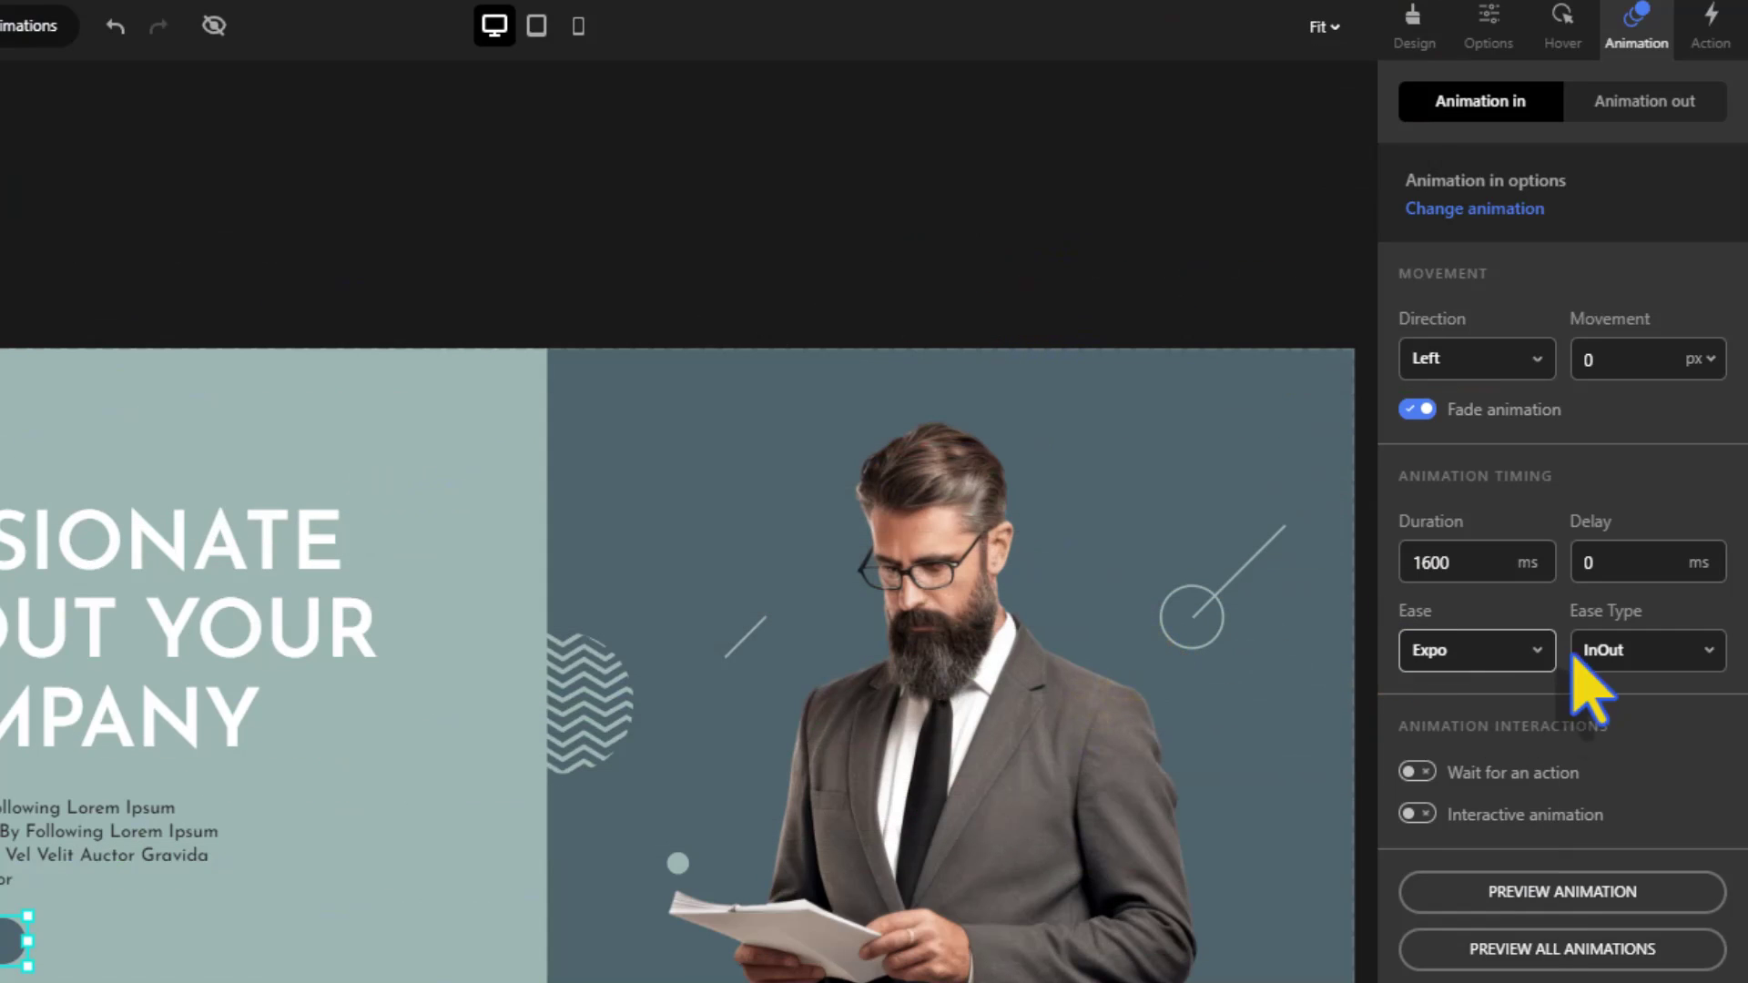
pyautogui.click(1604, 652)
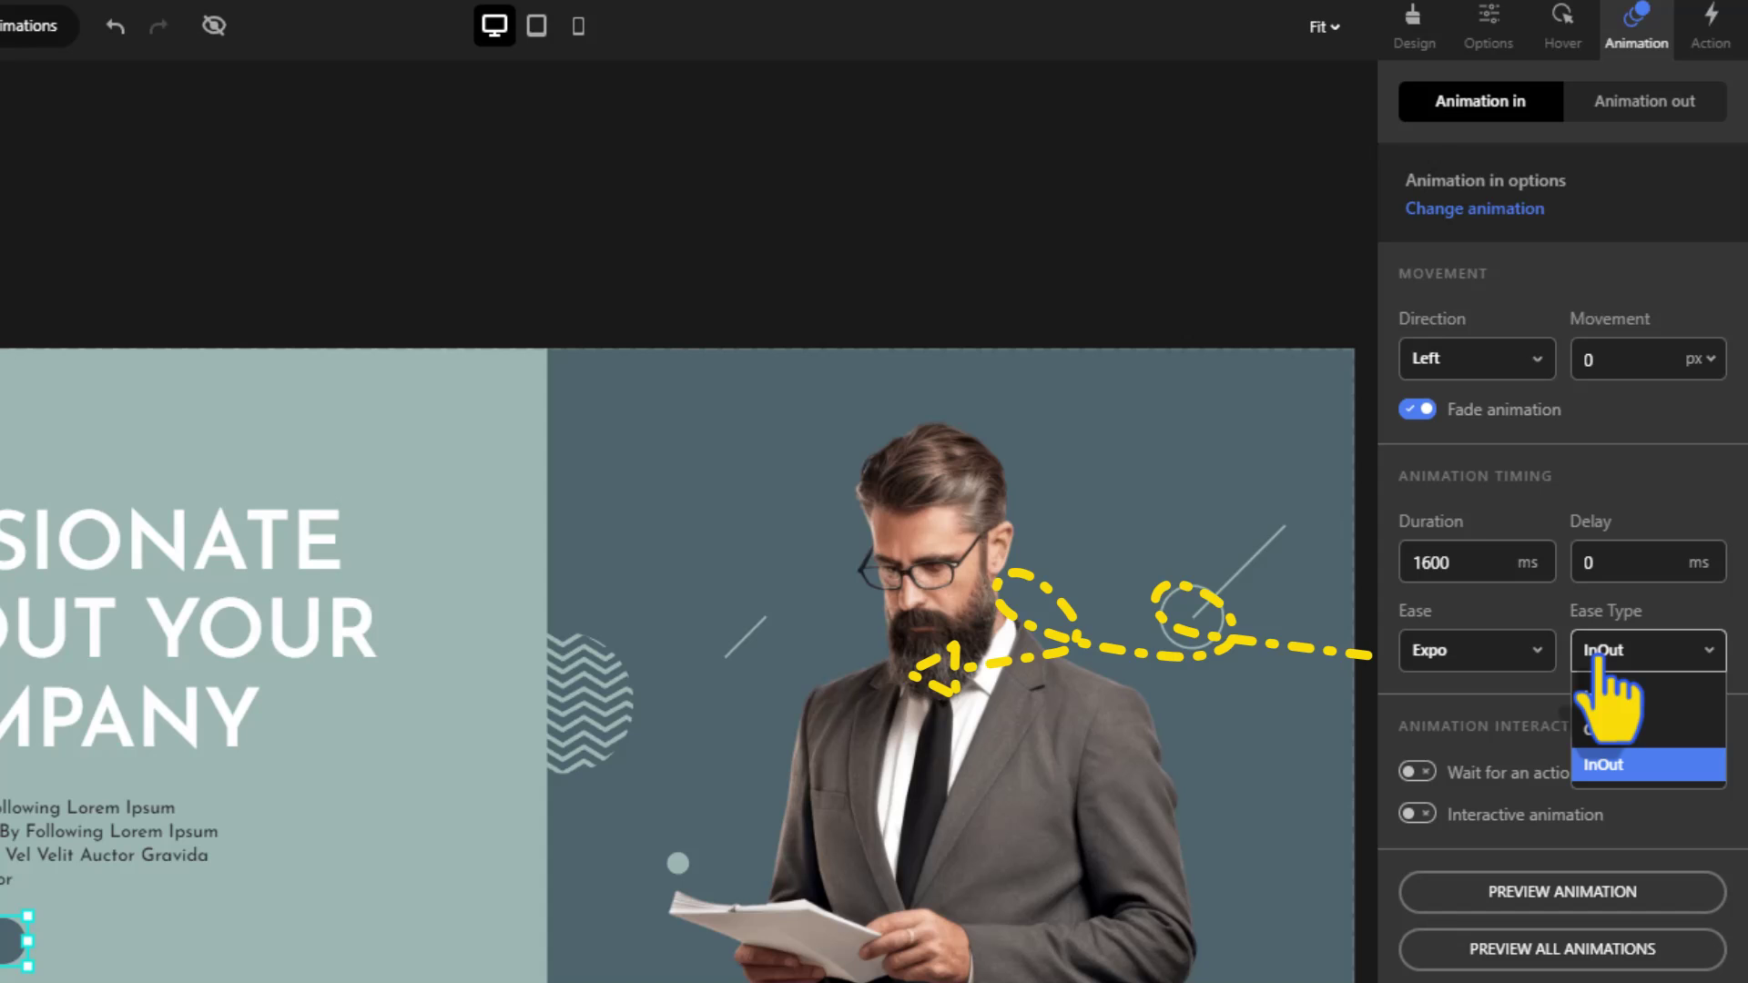
pyautogui.click(1597, 660)
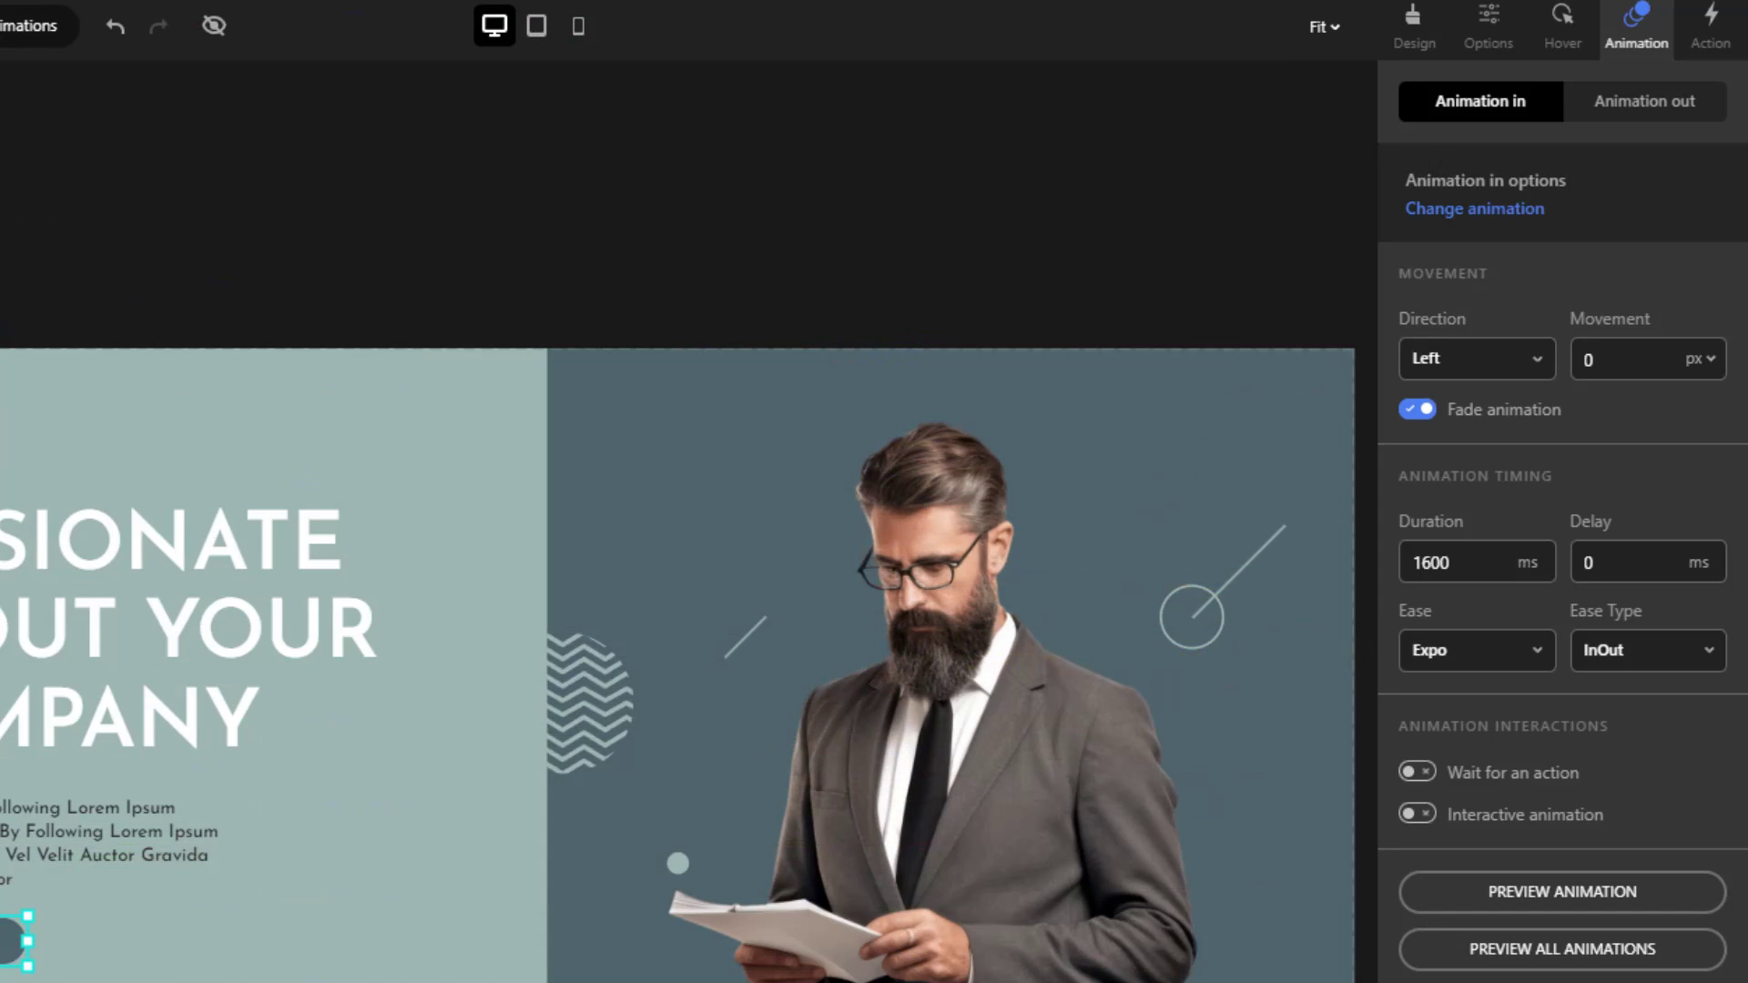
# Apply the Short Move from Right entrance animation to the man's image with a movement of 30 px
pyautogui.click(938, 868)
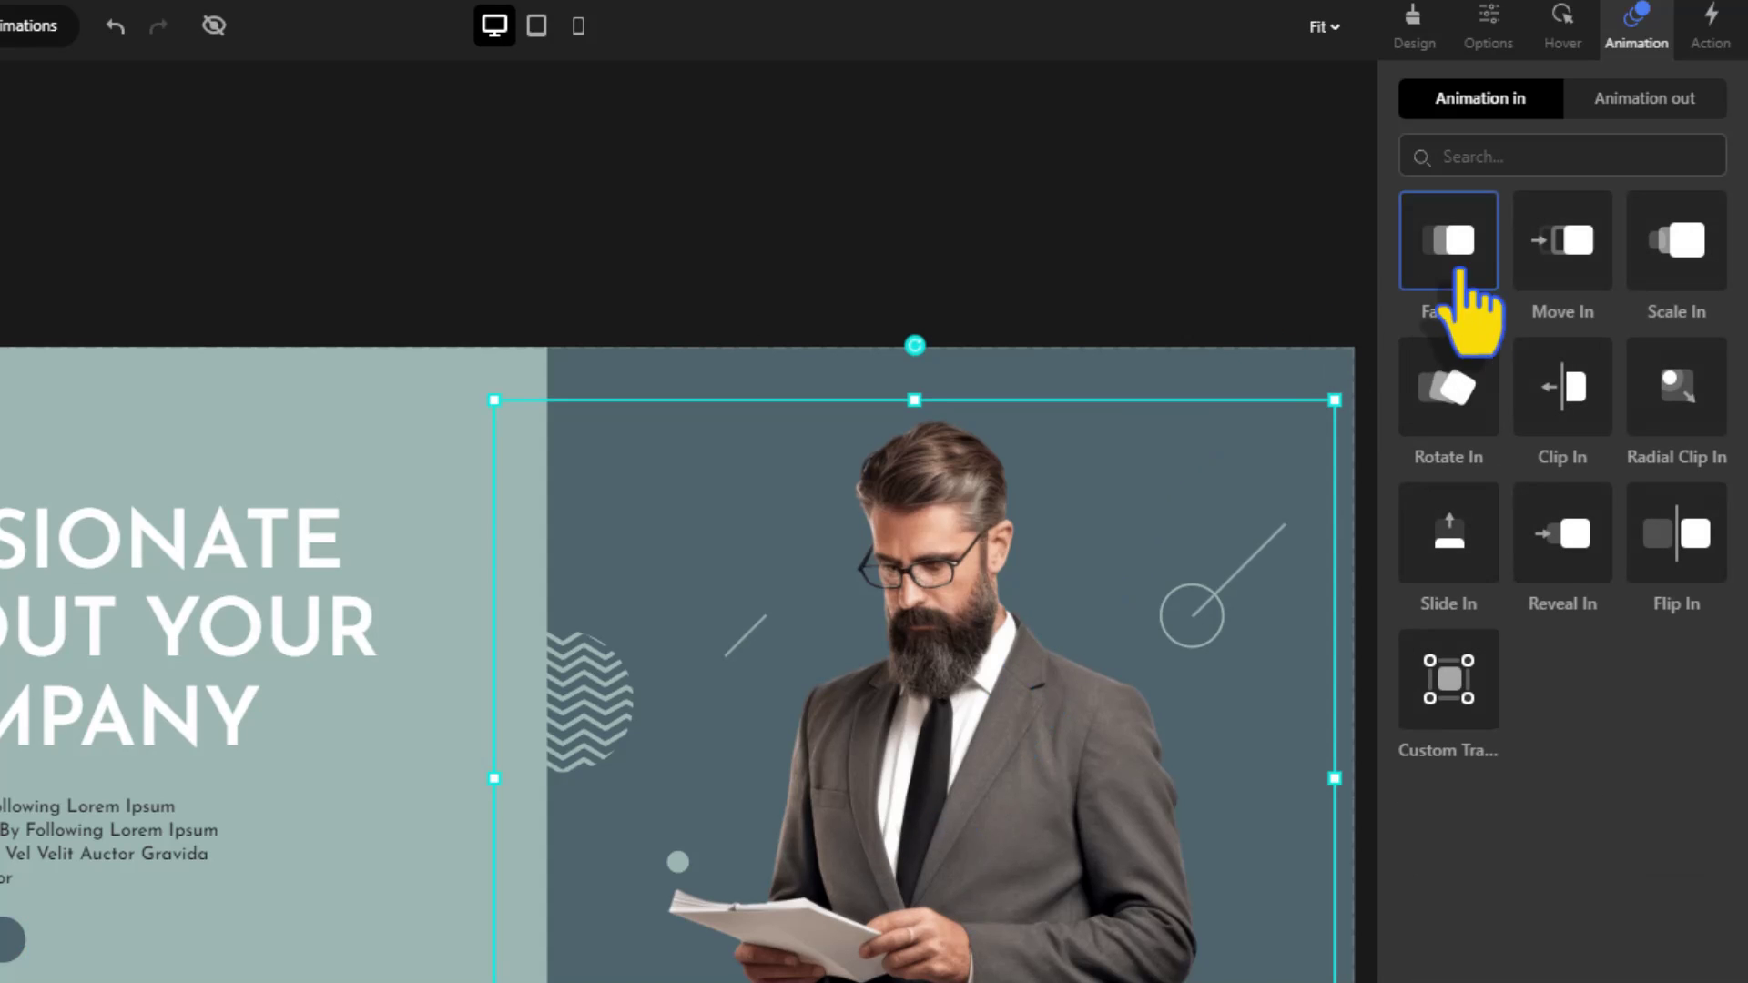
pyautogui.click(1559, 275)
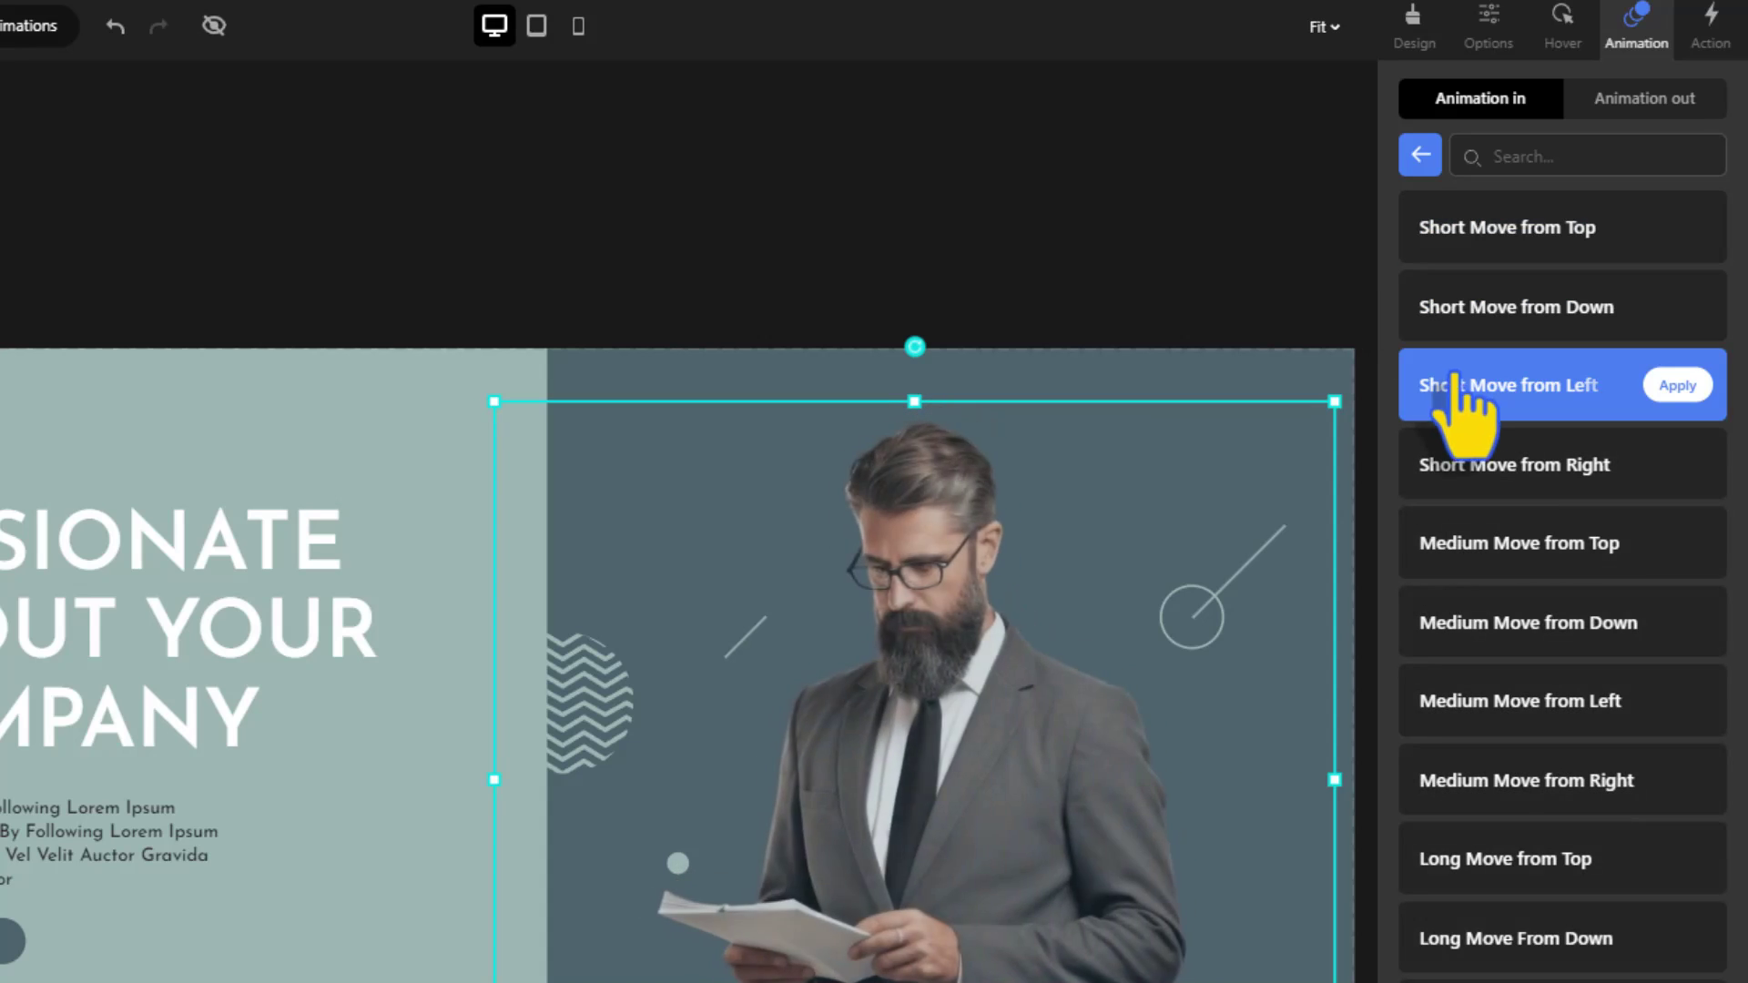
pyautogui.click(1469, 463)
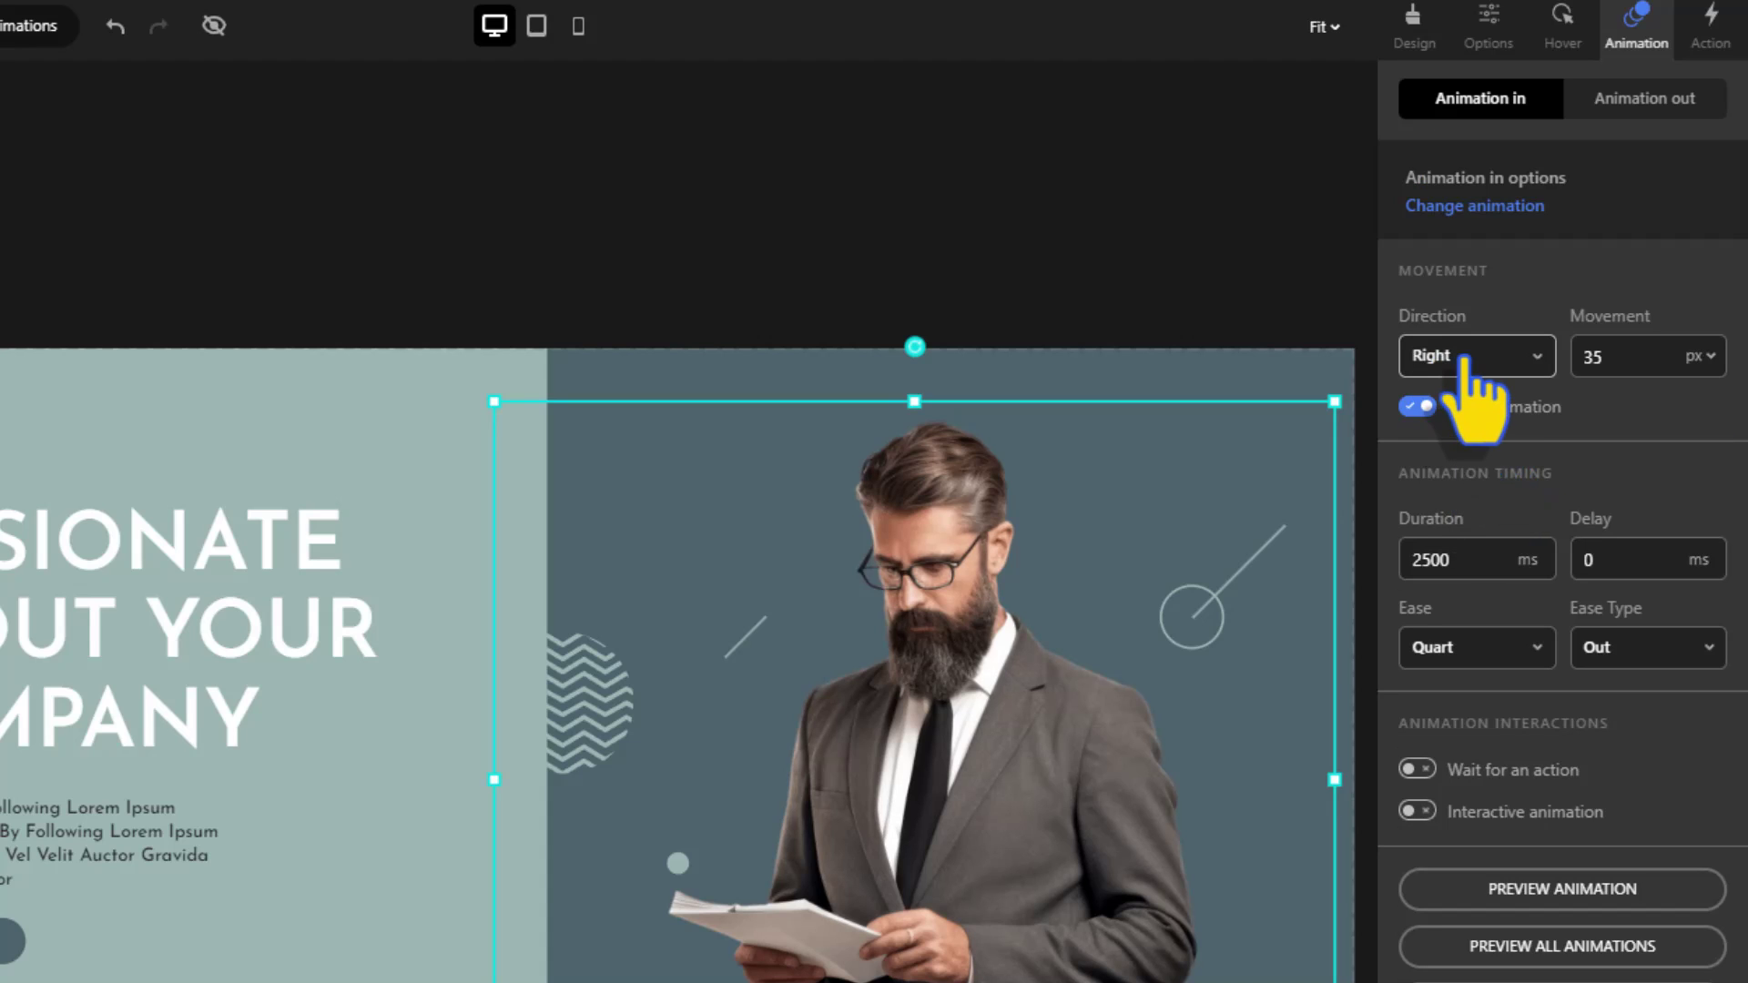
pyautogui.click(1607, 362)
pyautogui.press('BackSpace')
pyautogui.write('0')
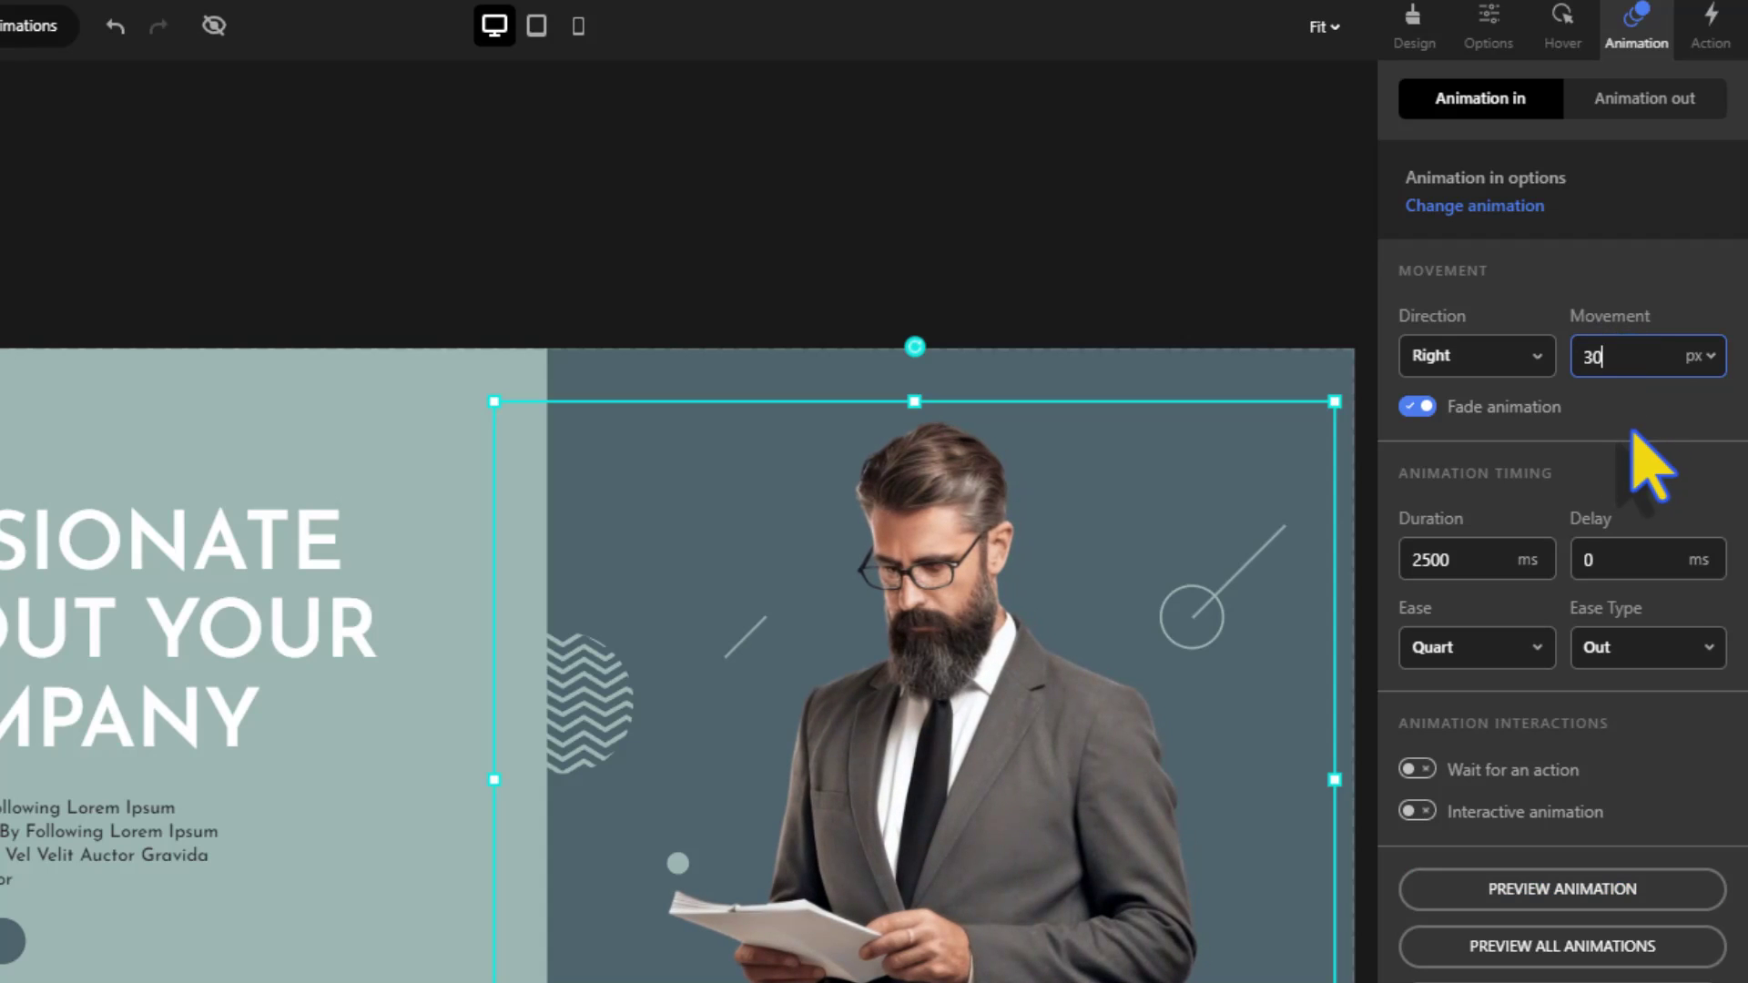
# Give the man's image animation a 2200 ms duration, a 450 ms delay and Quint easing
pyautogui.click(1446, 571)
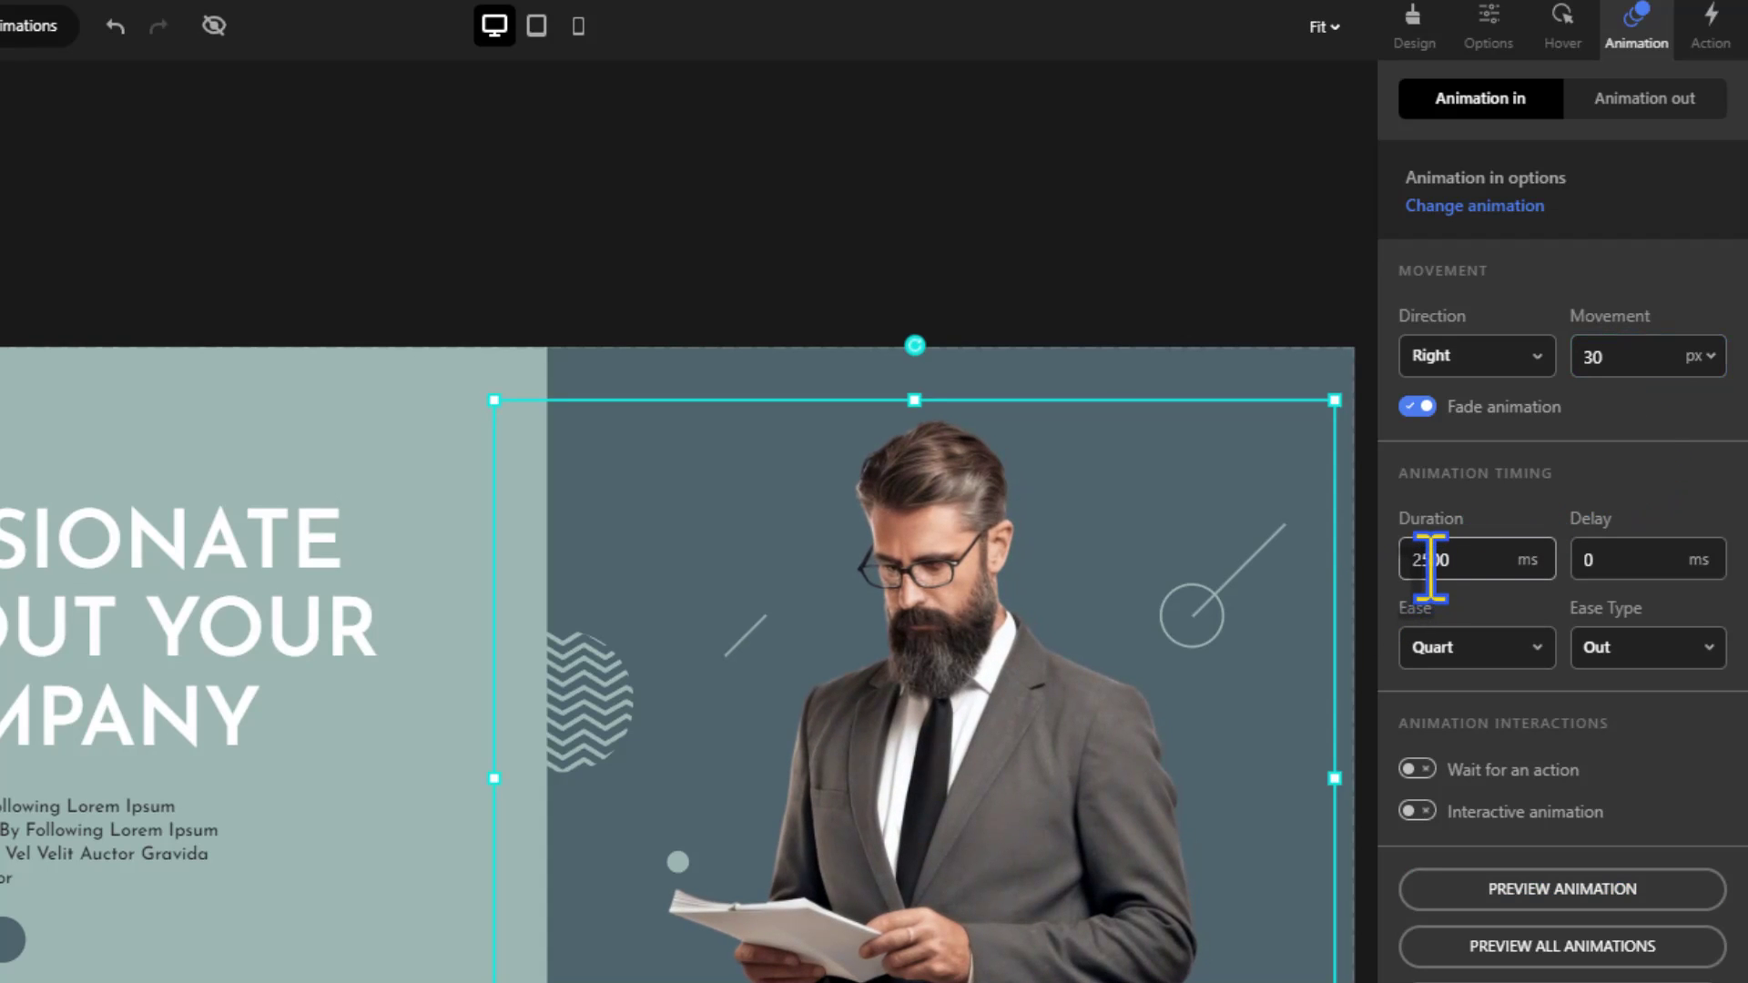
pyautogui.write('2')
pyautogui.click(1601, 561)
pyautogui.write('450')
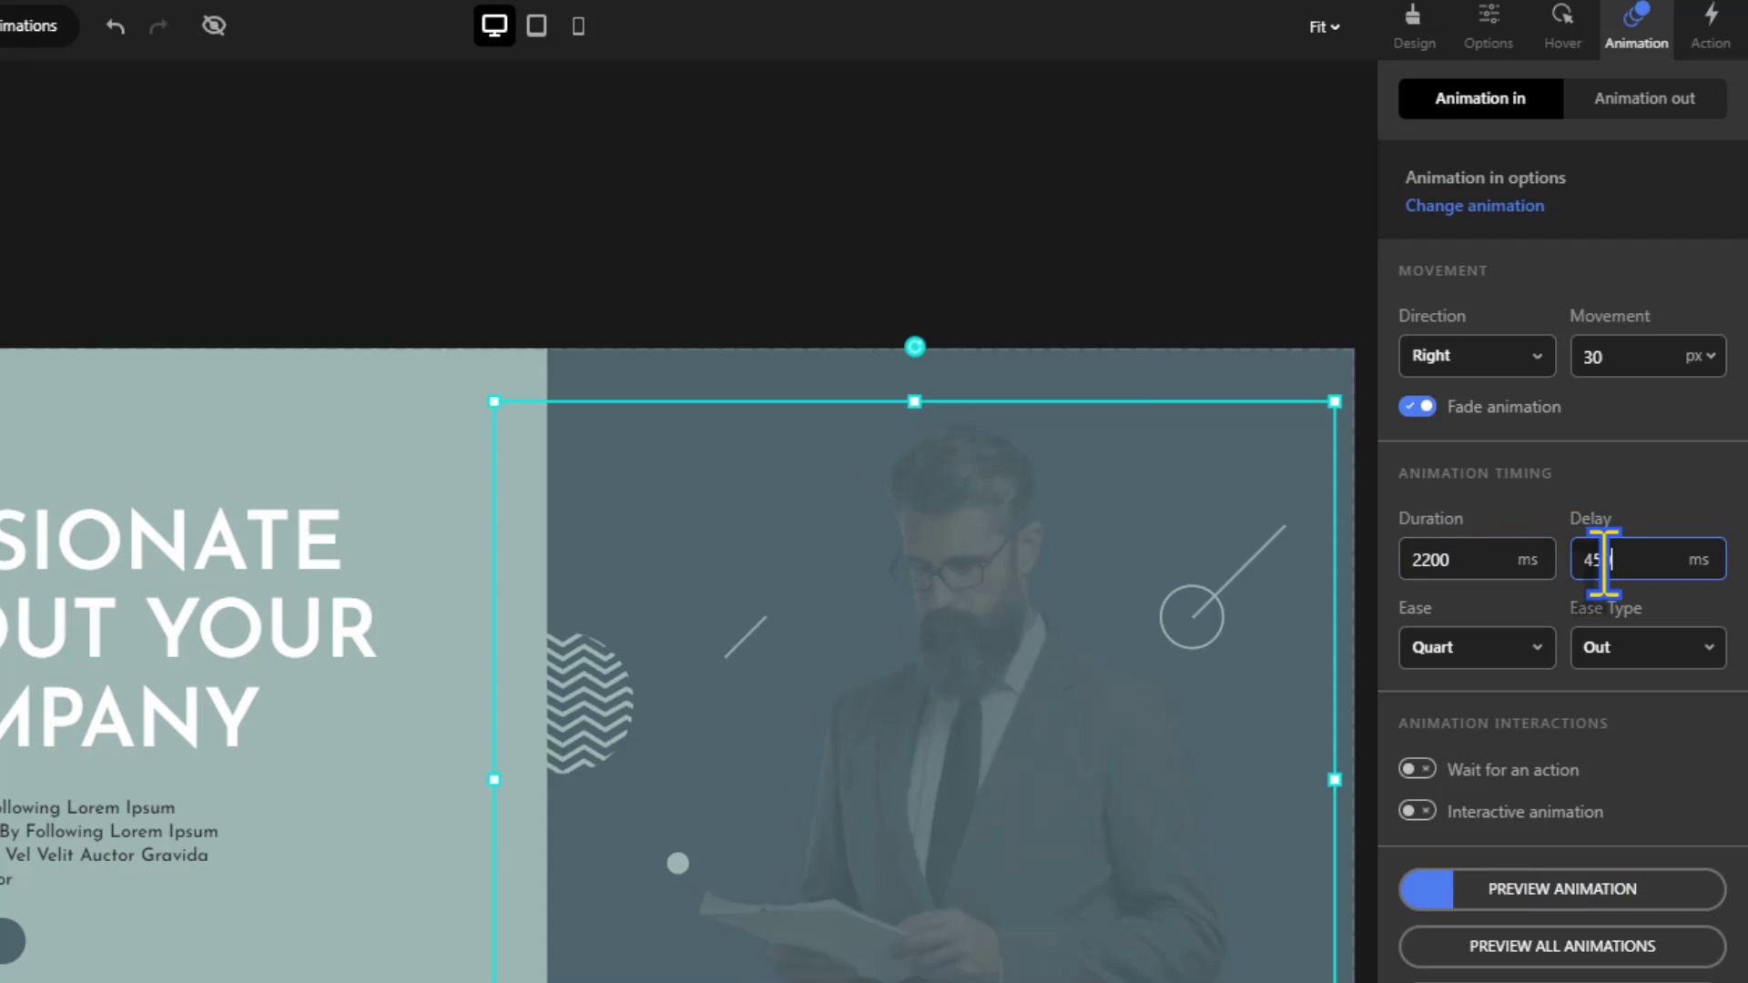
pyautogui.click(1538, 647)
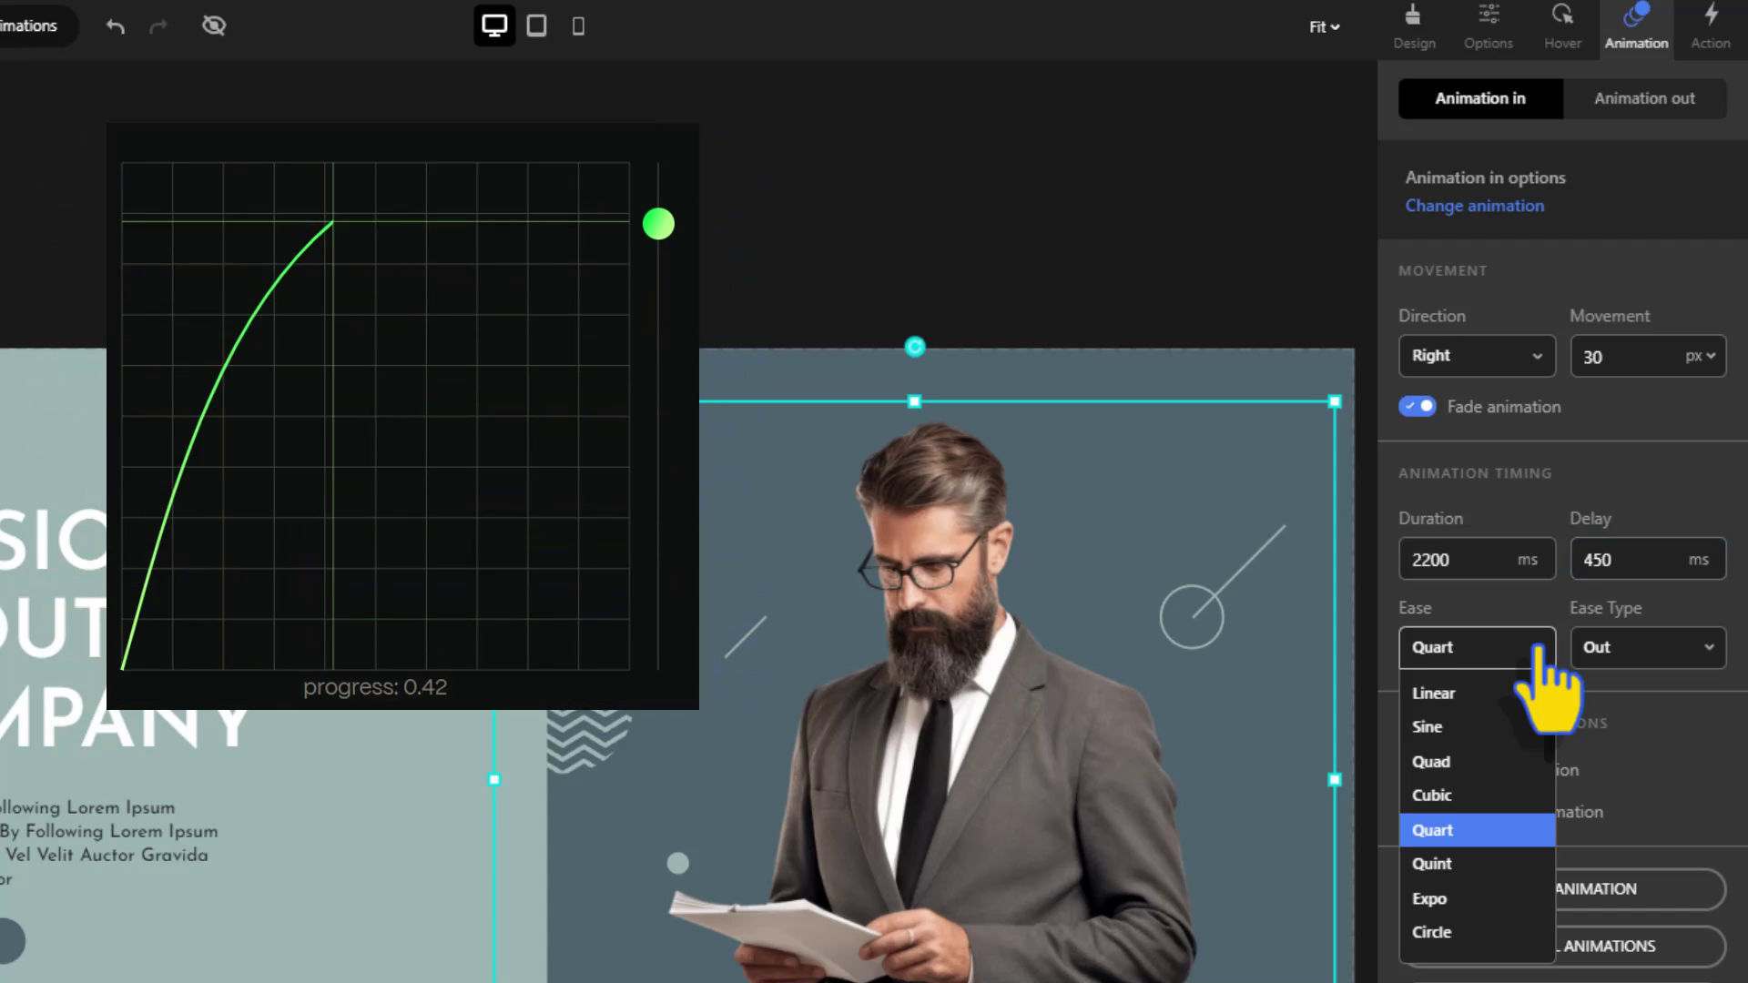
pyautogui.click(1433, 863)
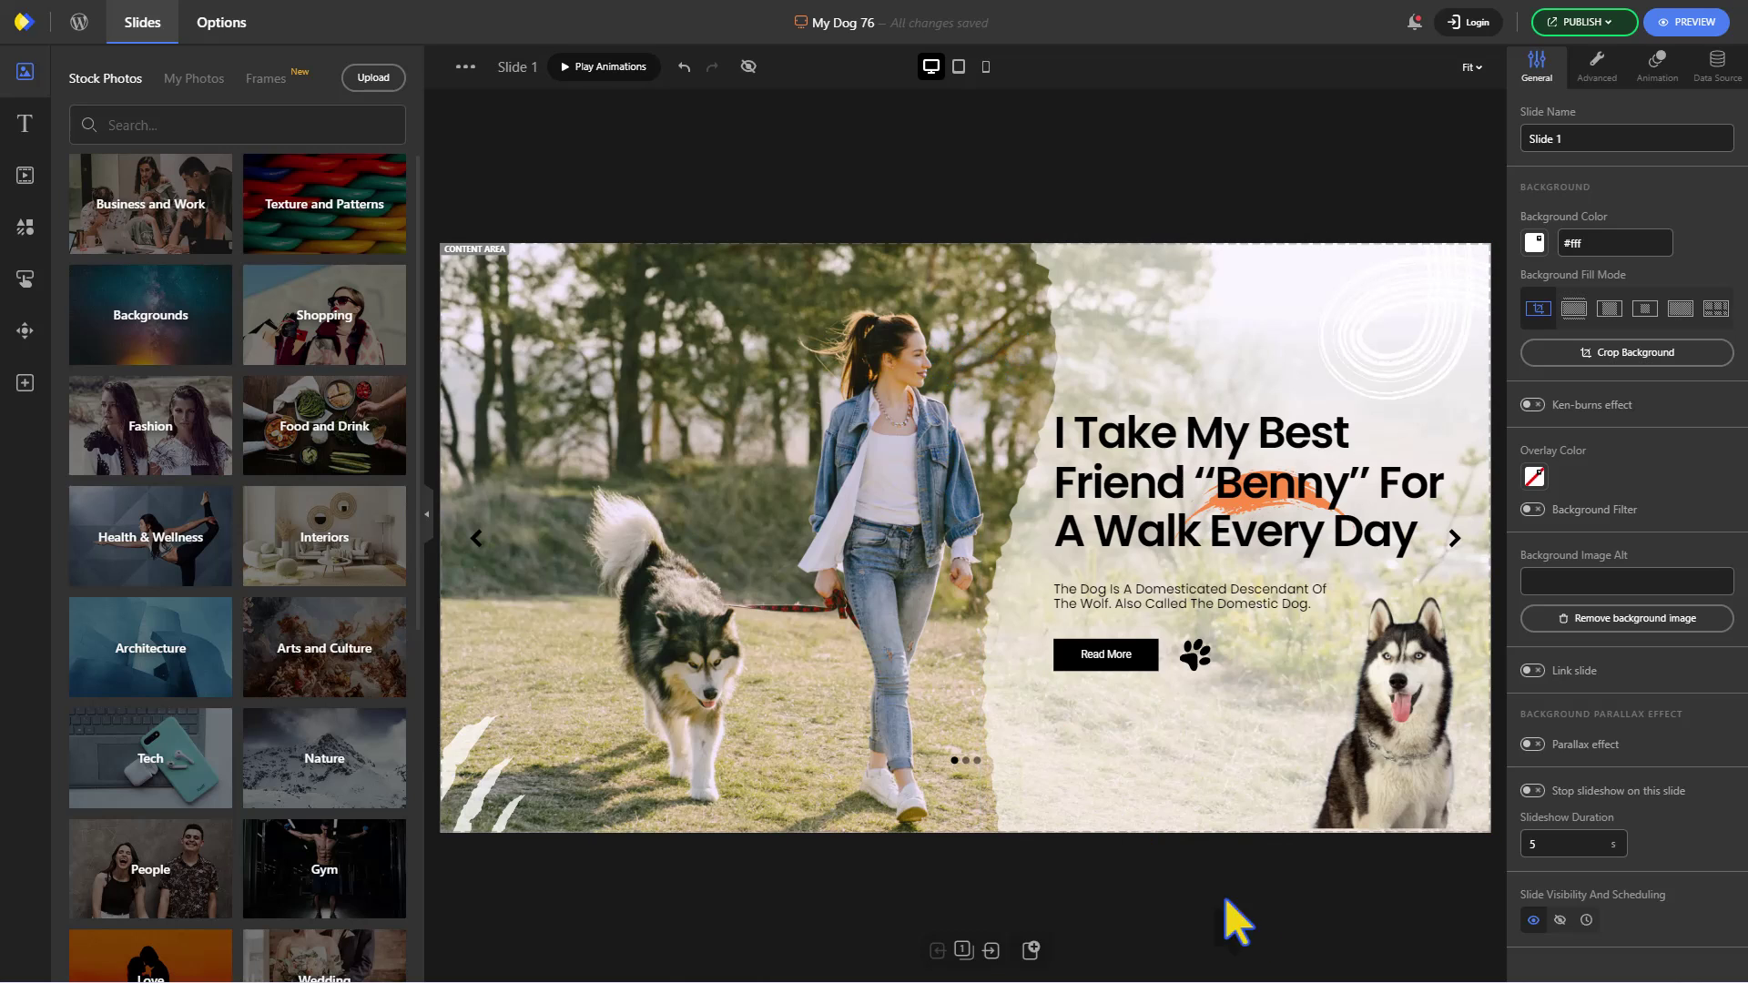
# Apply the Long Move From Down entrance animation to the sitting husky image
pyautogui.click(1396, 728)
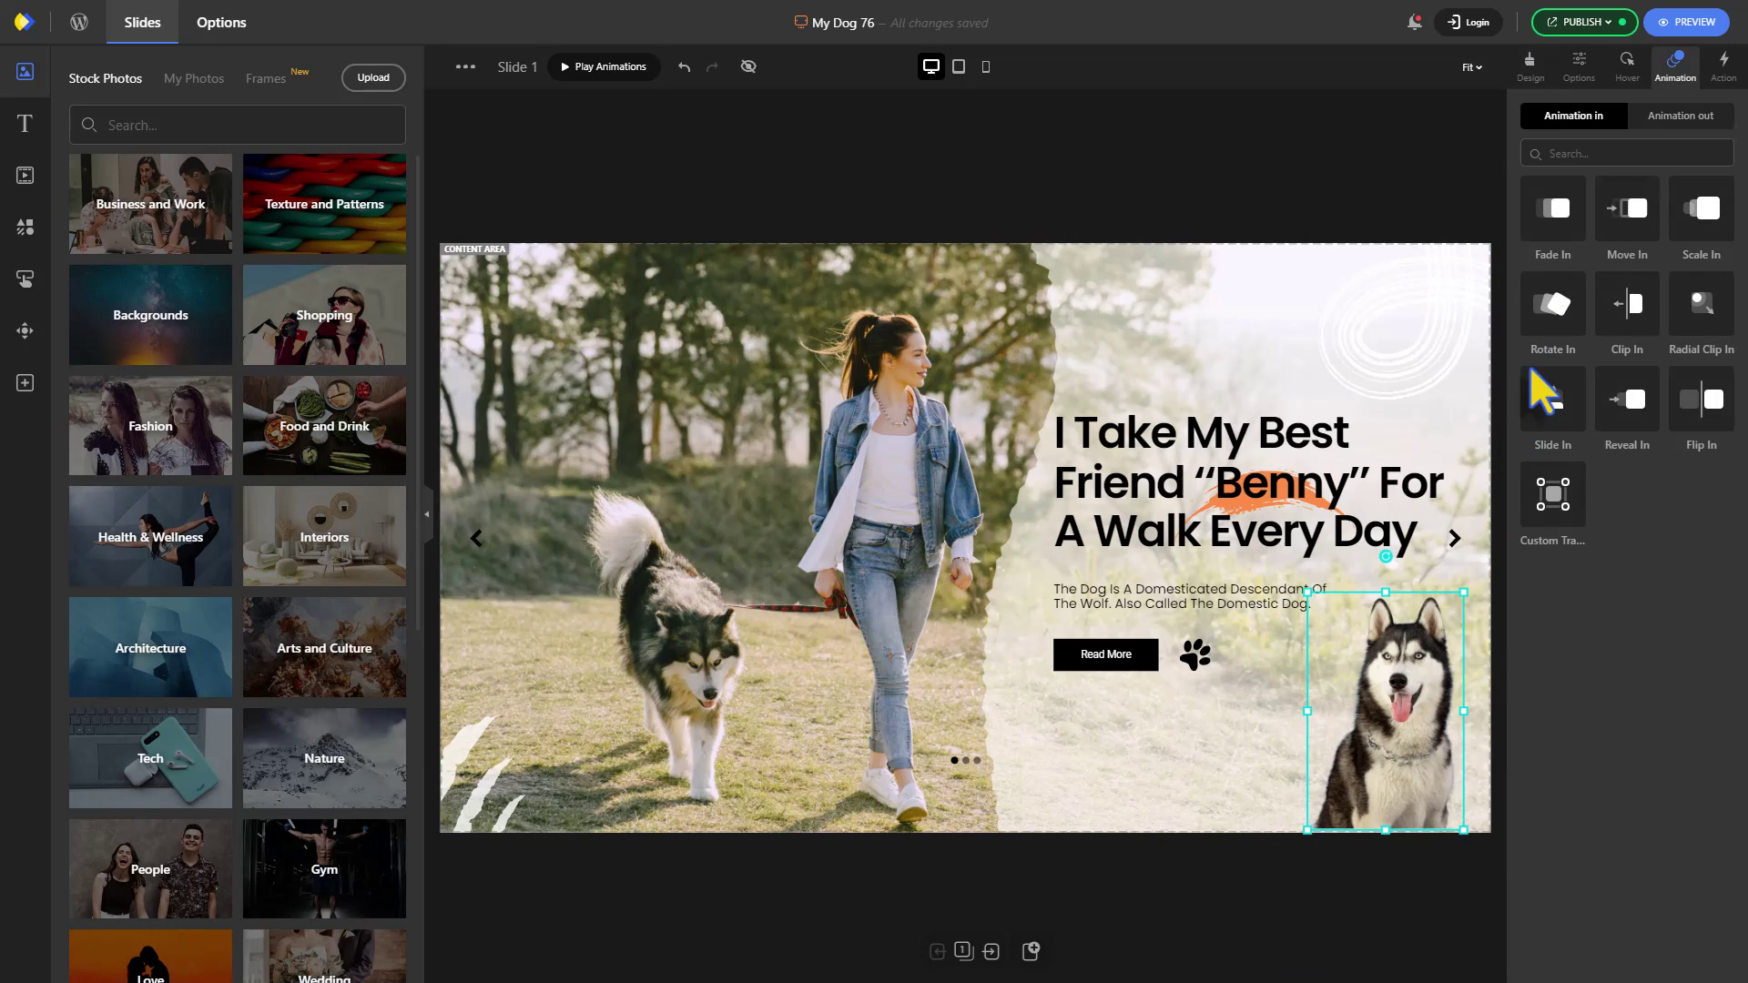
pyautogui.click(1618, 230)
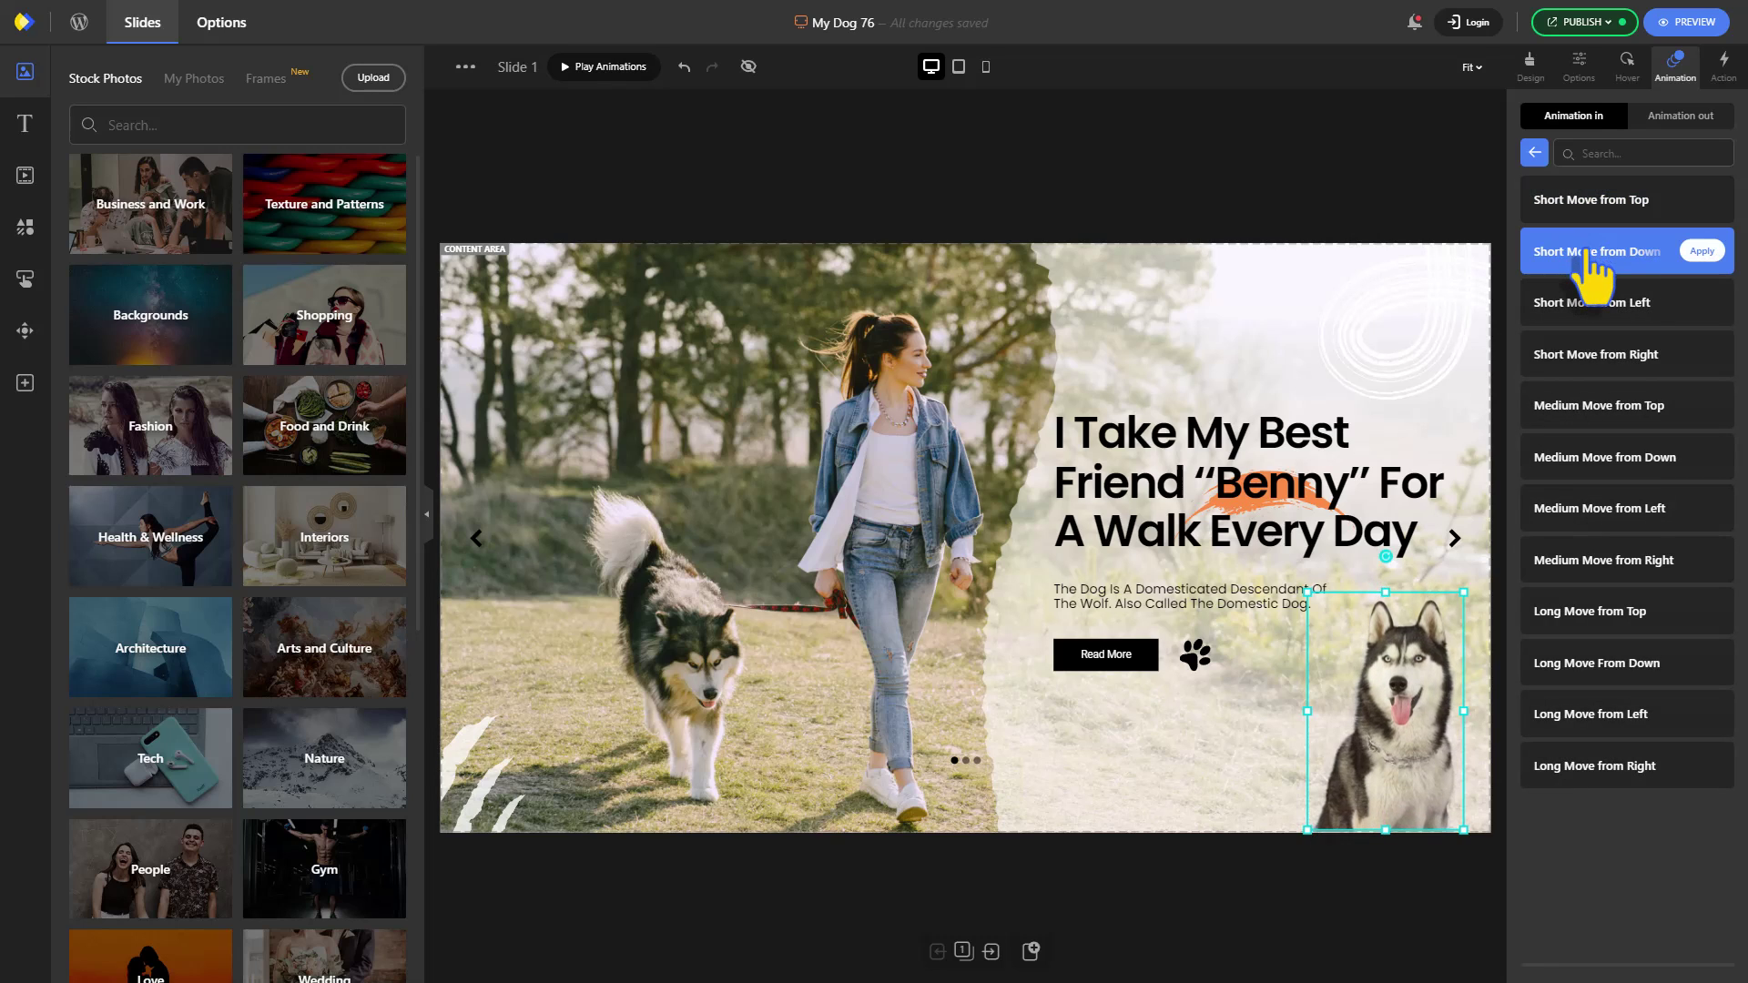
pyautogui.click(1586, 666)
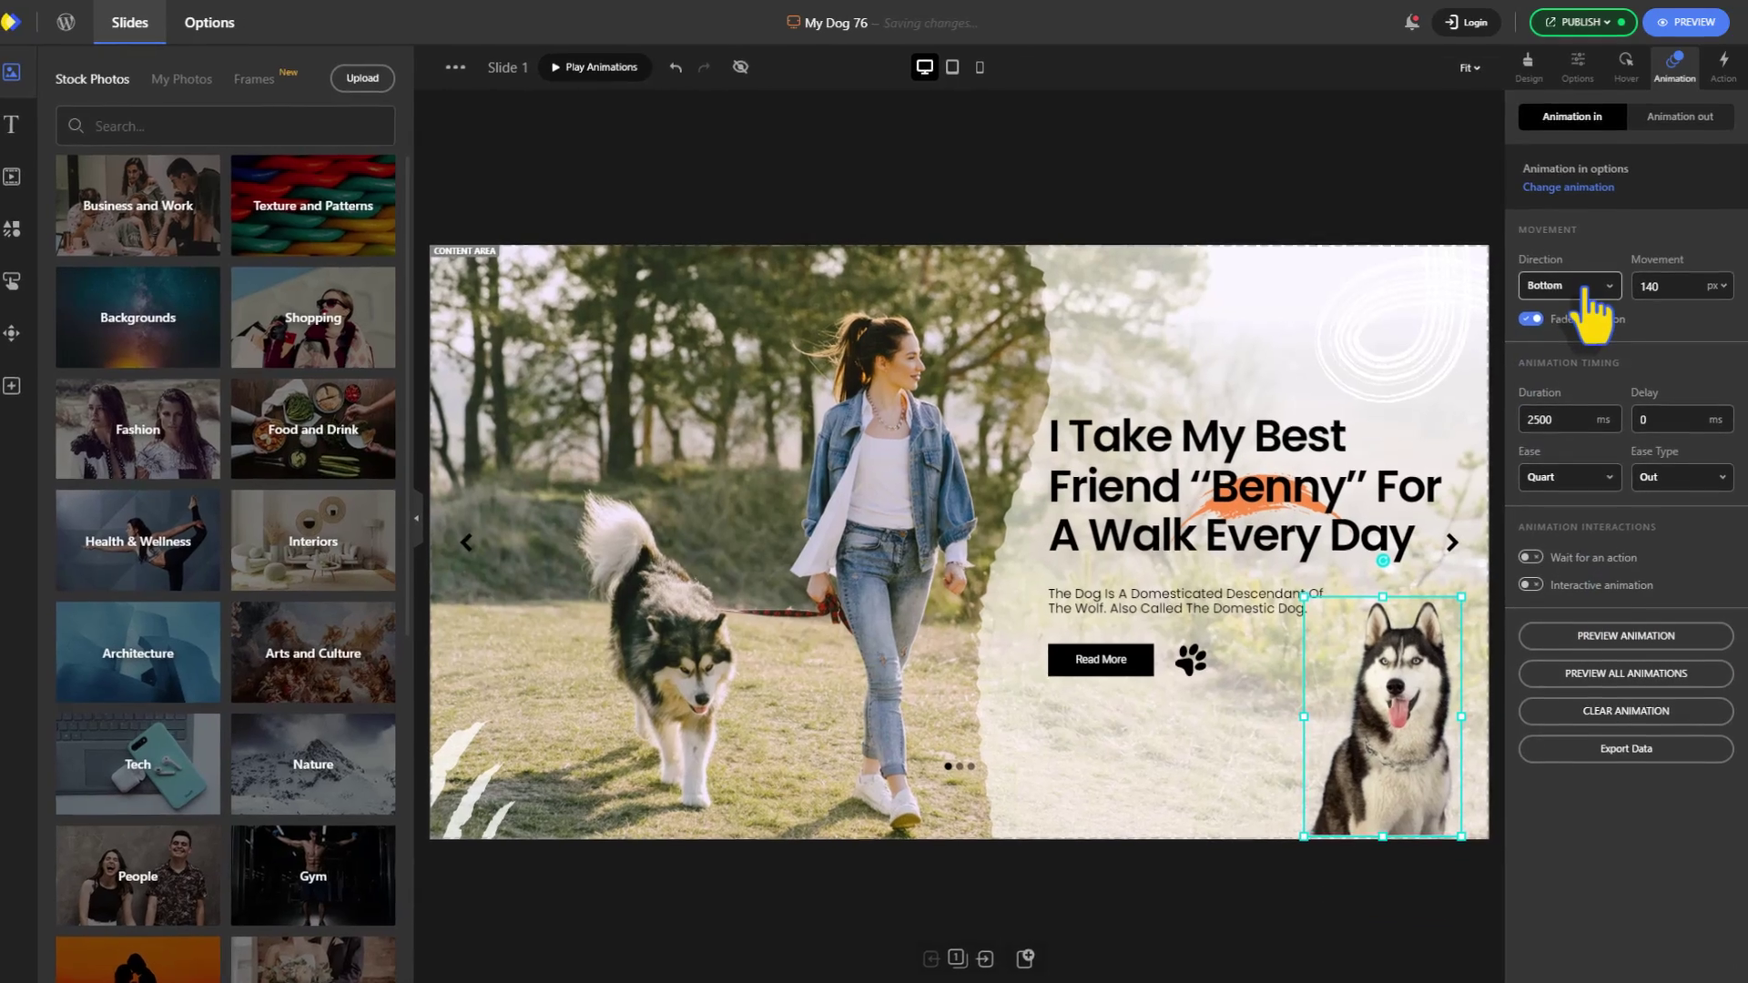
# Switch the husky animation's direction to Custom with an X movement of 30 px and a Y movement of 100 px
pyautogui.click(1586, 289)
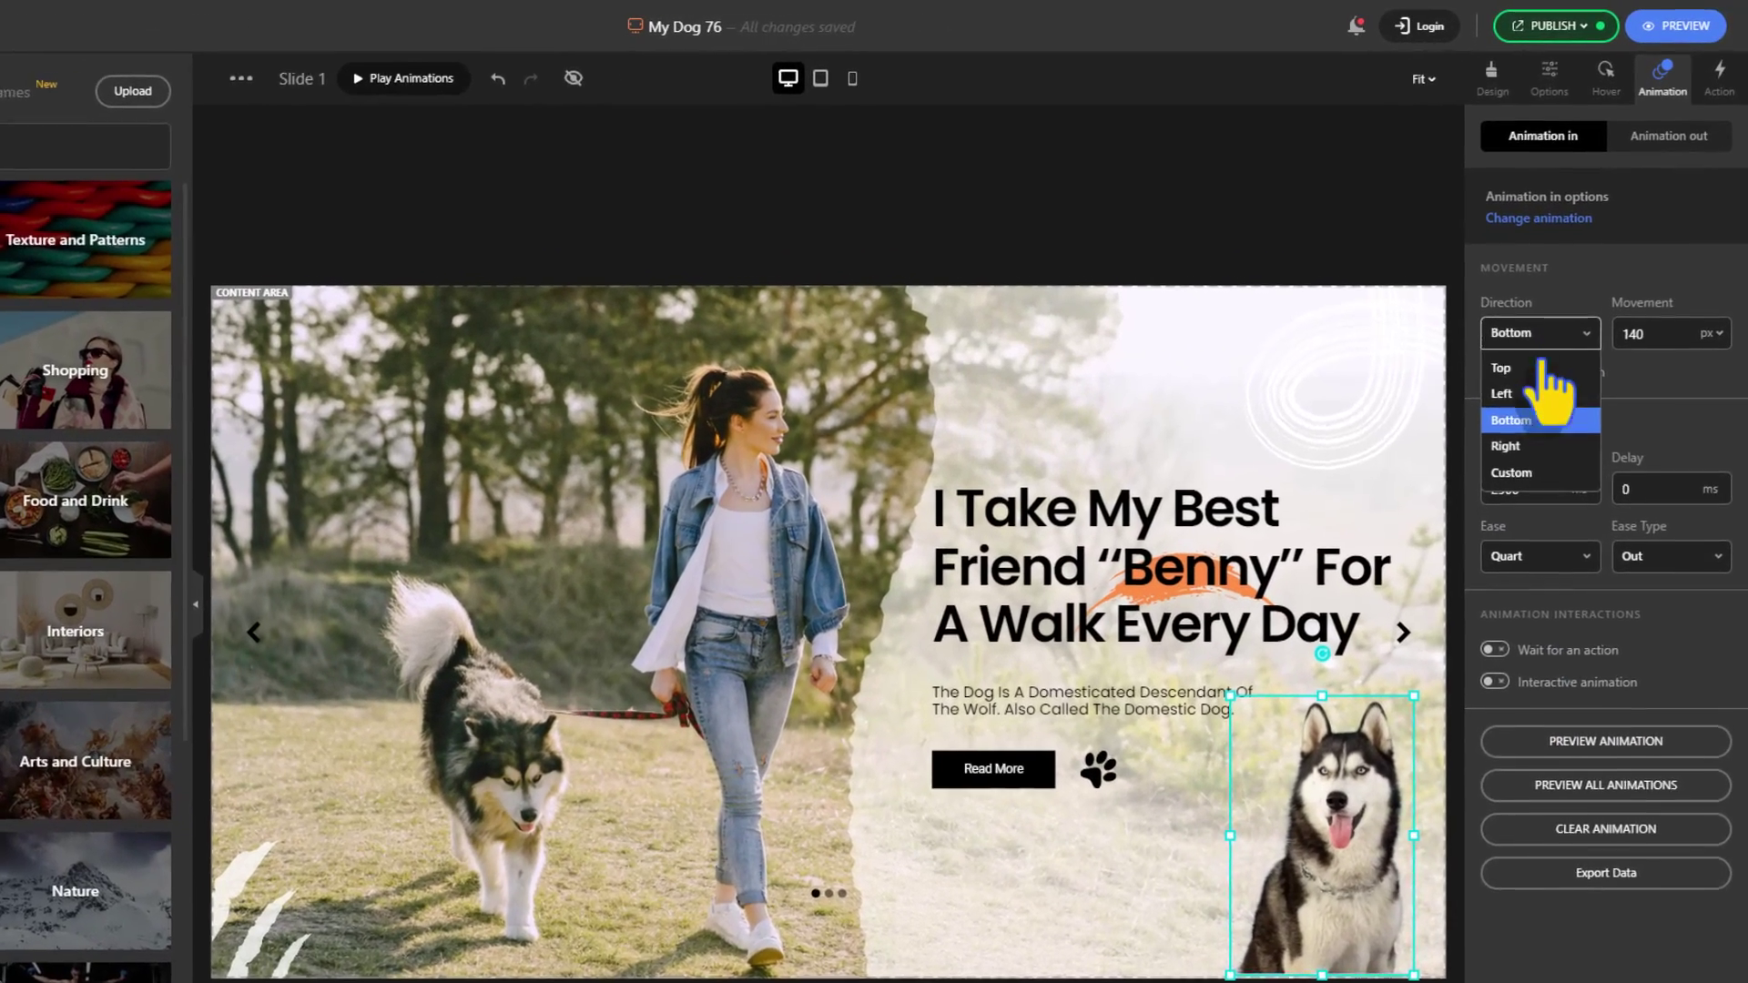
pyautogui.click(1529, 473)
pyautogui.click(1500, 393)
pyautogui.write('30')
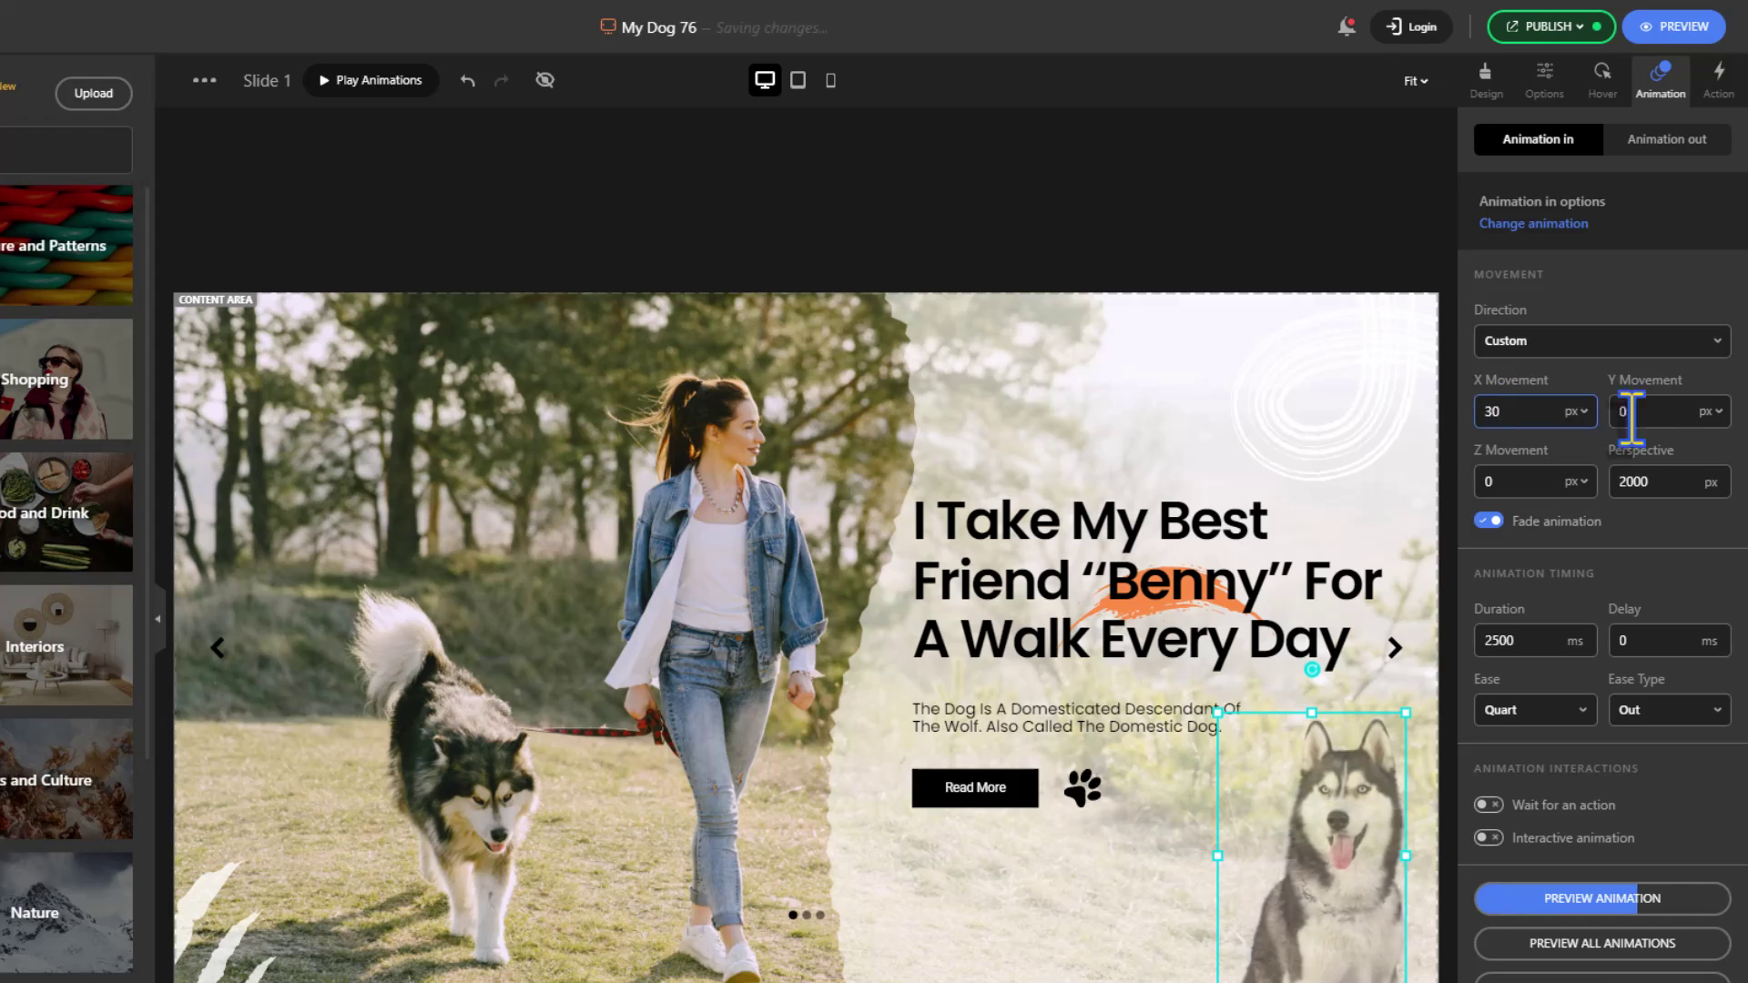
pyautogui.click(1630, 412)
pyautogui.write('100')
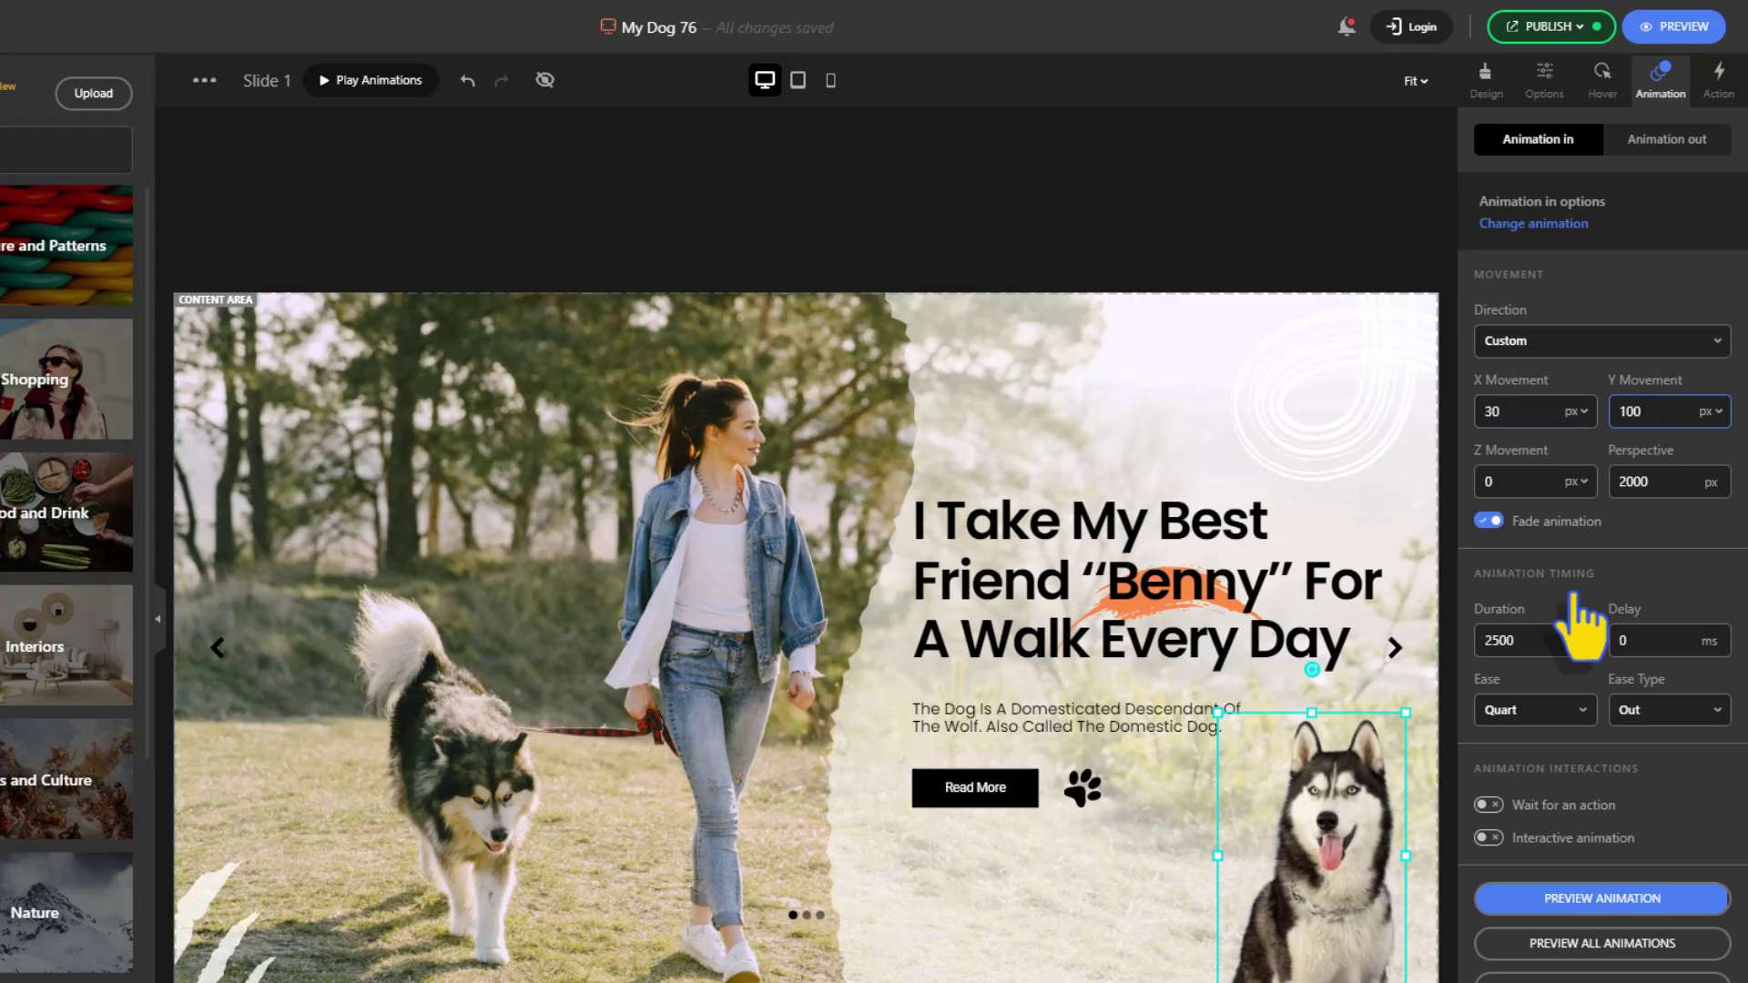
# Give the husky's animation a 900 ms delay and Expo easing, and play the slide's animations
pyautogui.click(1639, 641)
pyautogui.write('900')
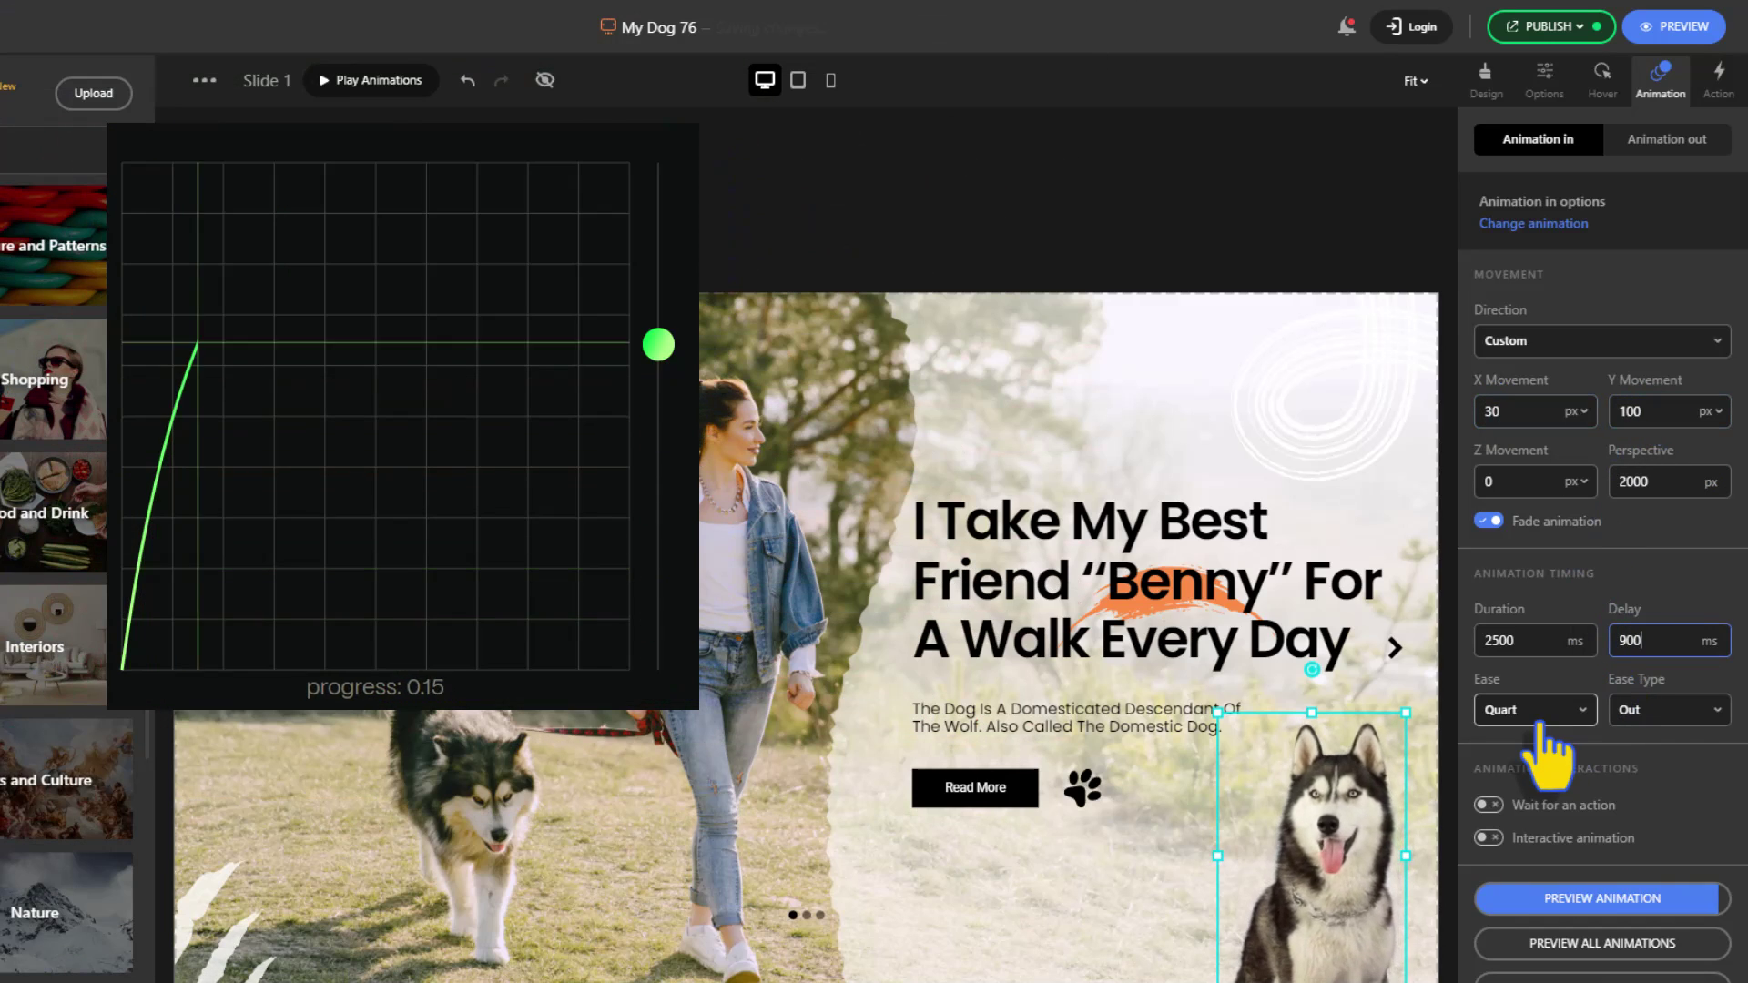
pyautogui.click(1538, 719)
pyautogui.click(1532, 910)
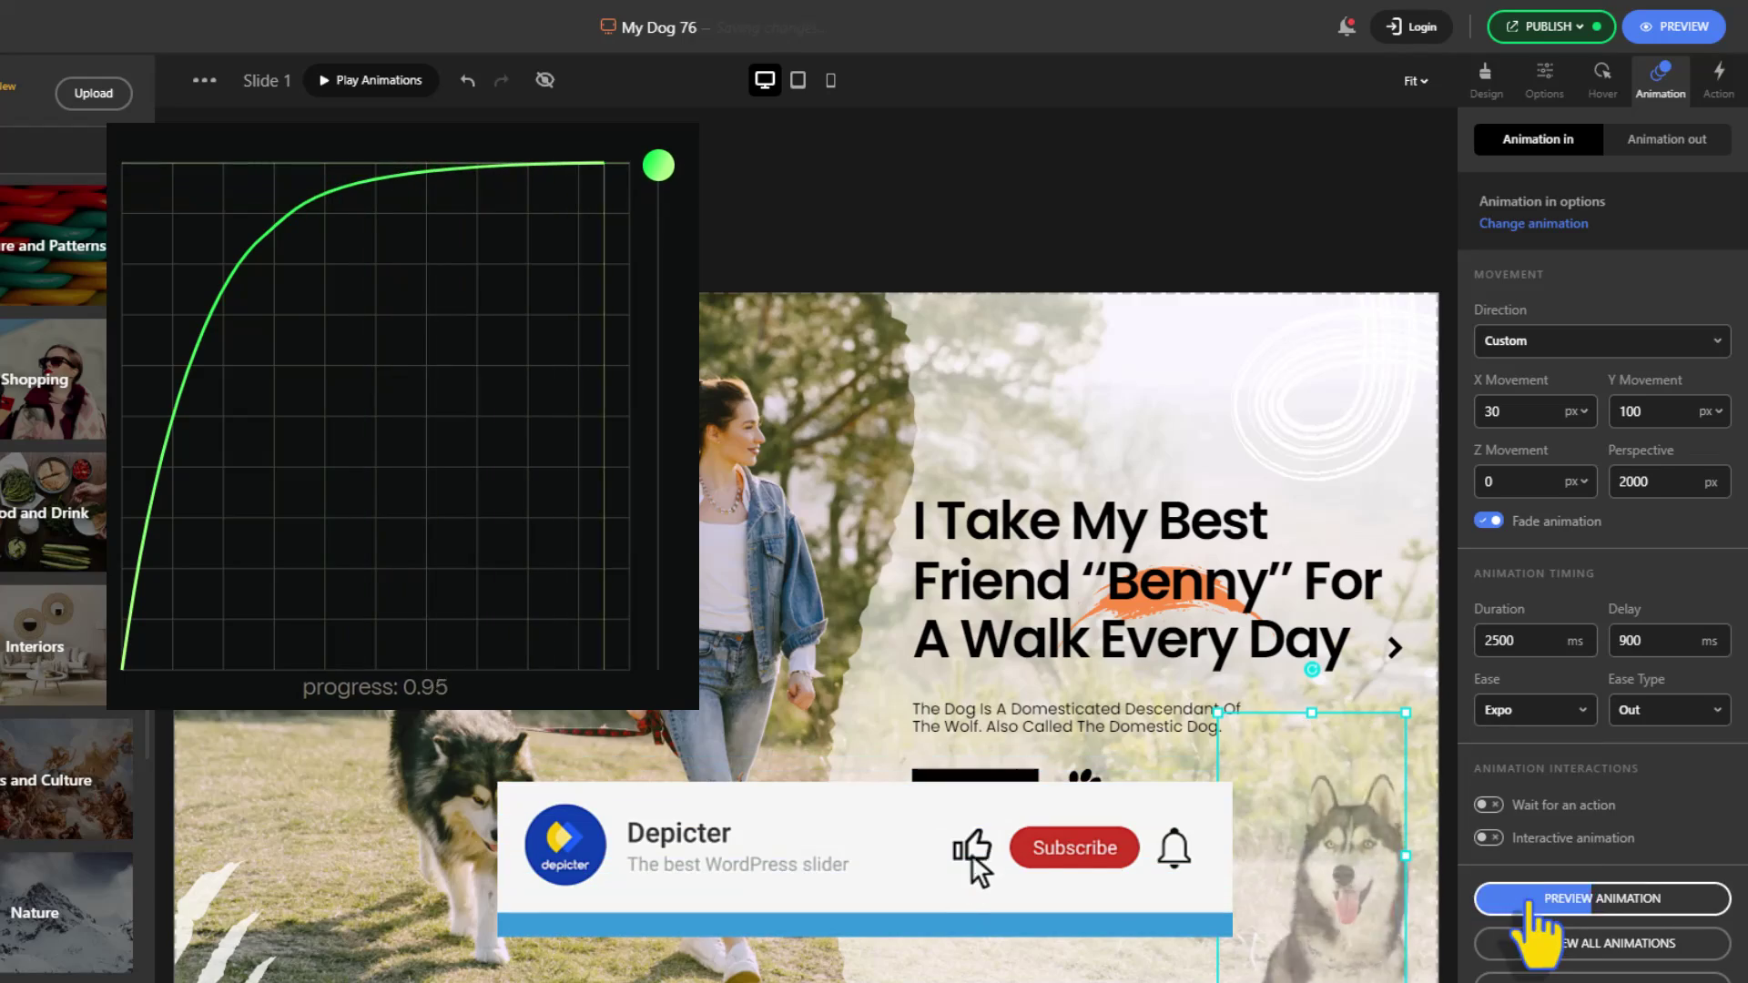
pyautogui.click(736, 247)
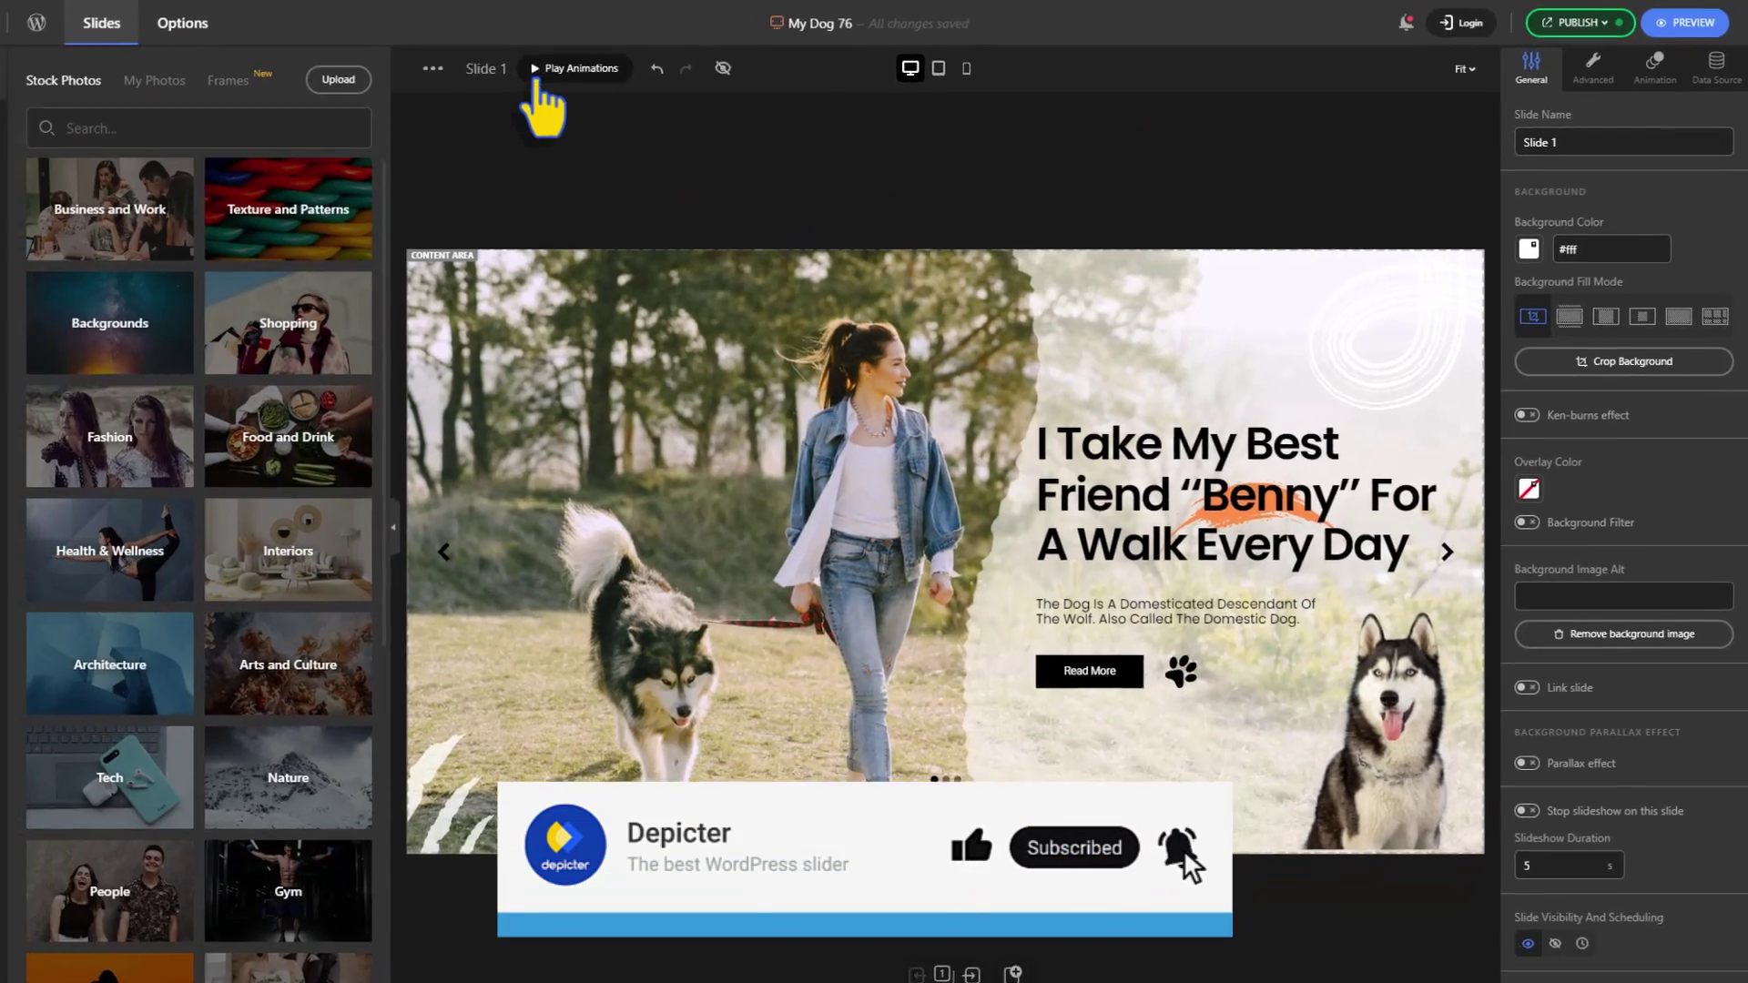
pyautogui.click(541, 73)
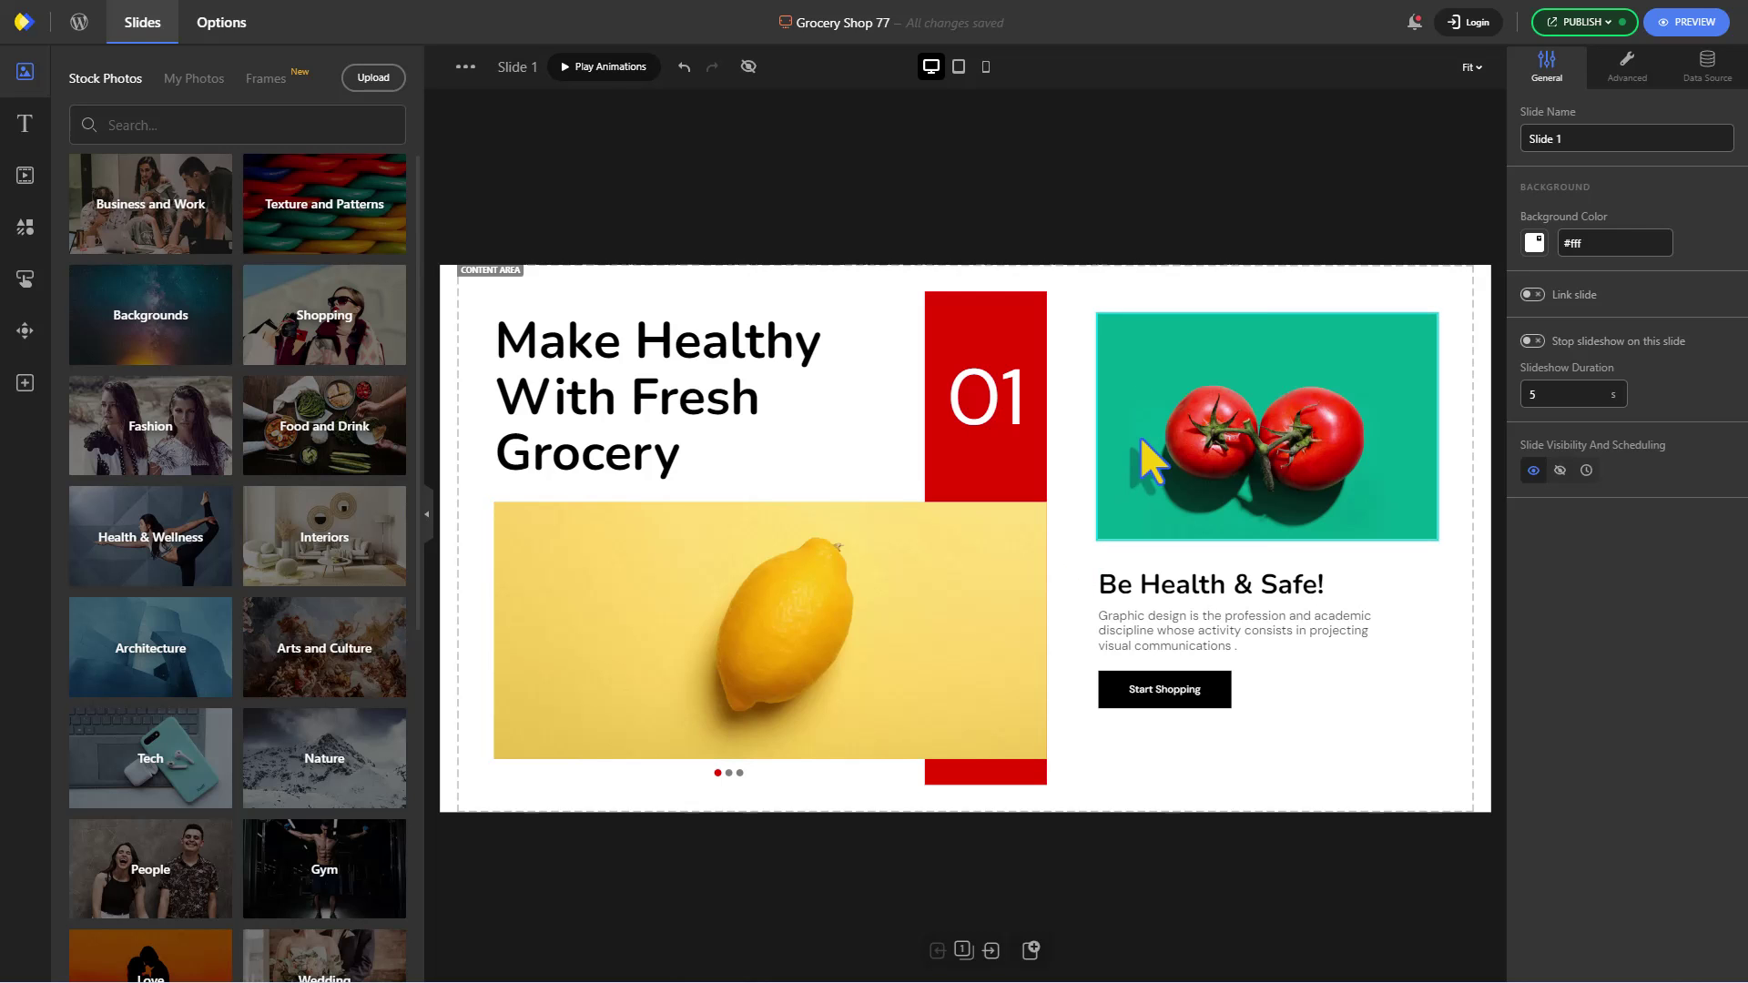
# Apply the custom Mask And Transform In entrance animation to the tomato image on the Grocery Shop 77 slide
pyautogui.click(1234, 415)
pyautogui.click(1675, 73)
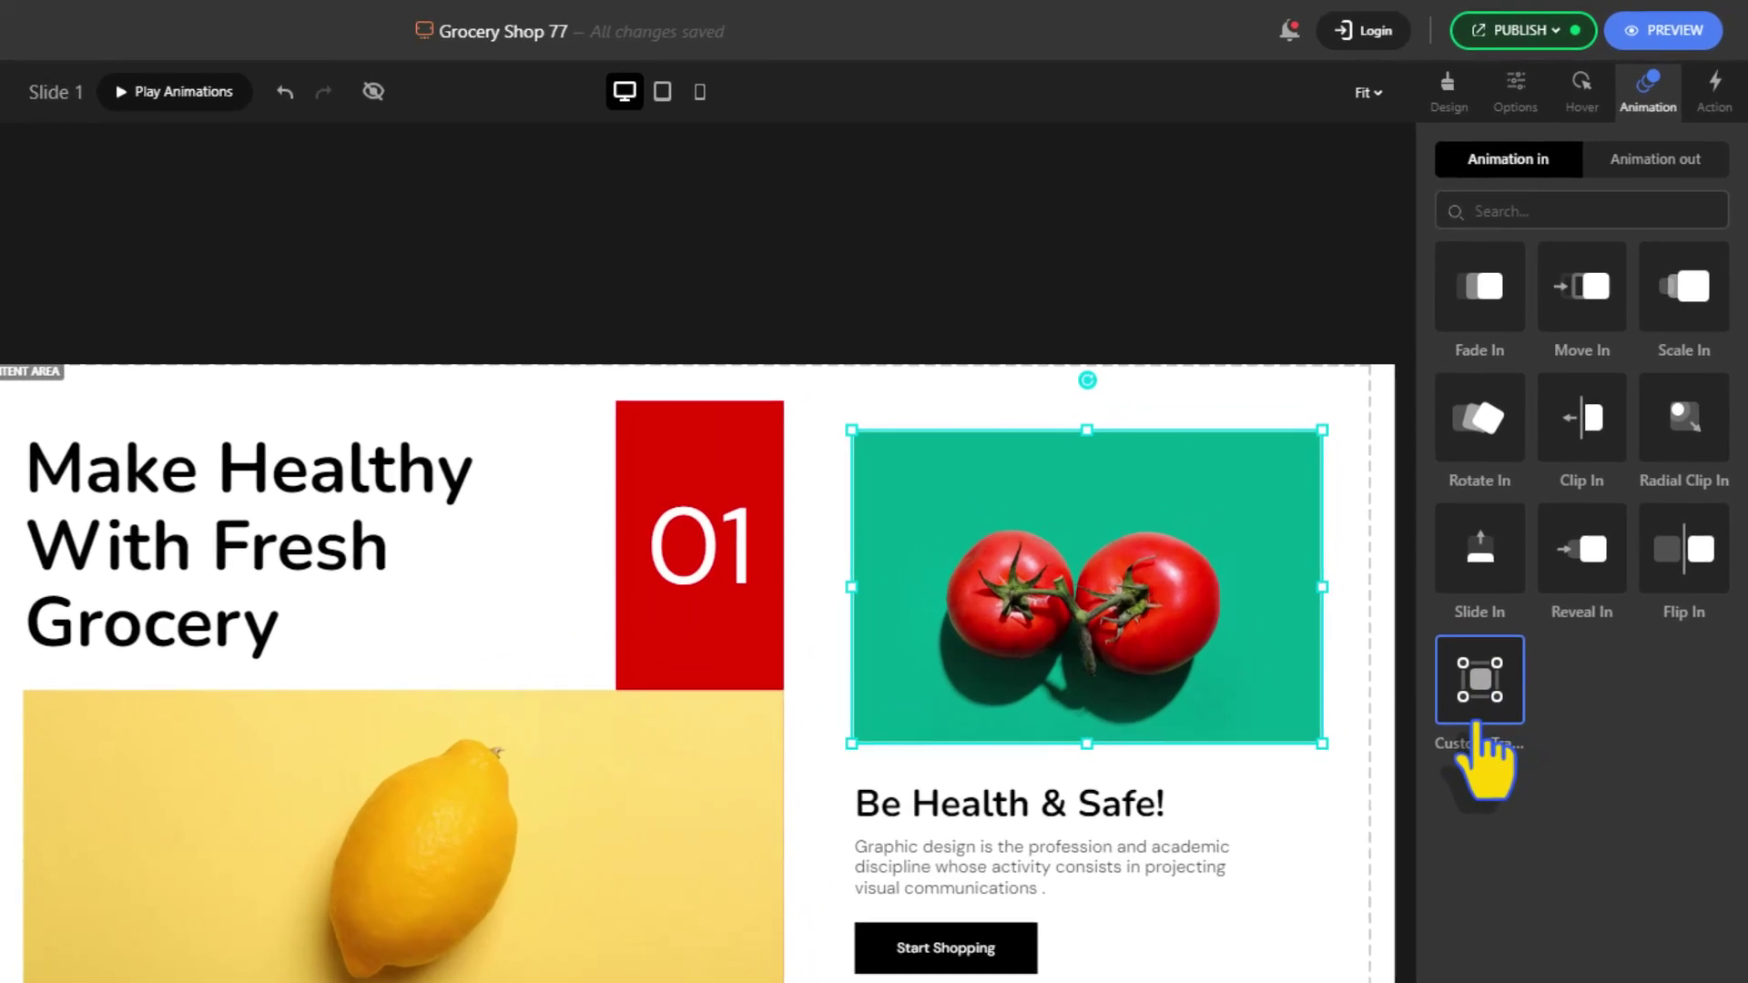
pyautogui.click(1554, 496)
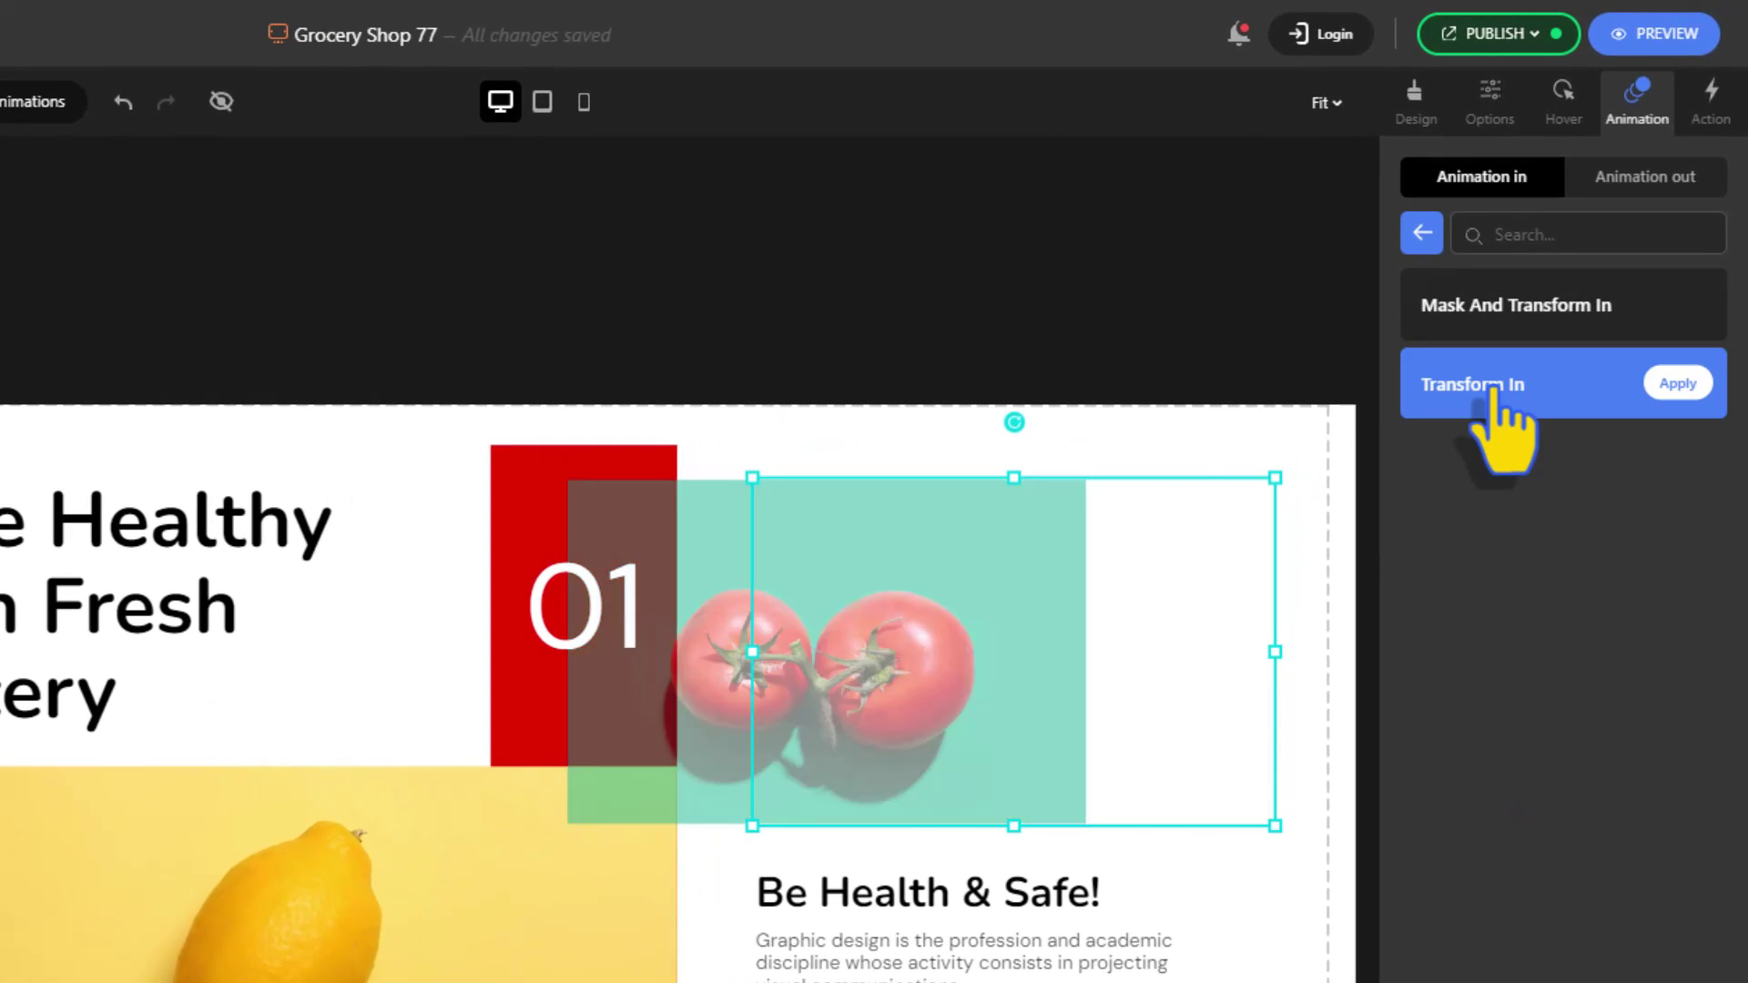
pyautogui.click(1678, 305)
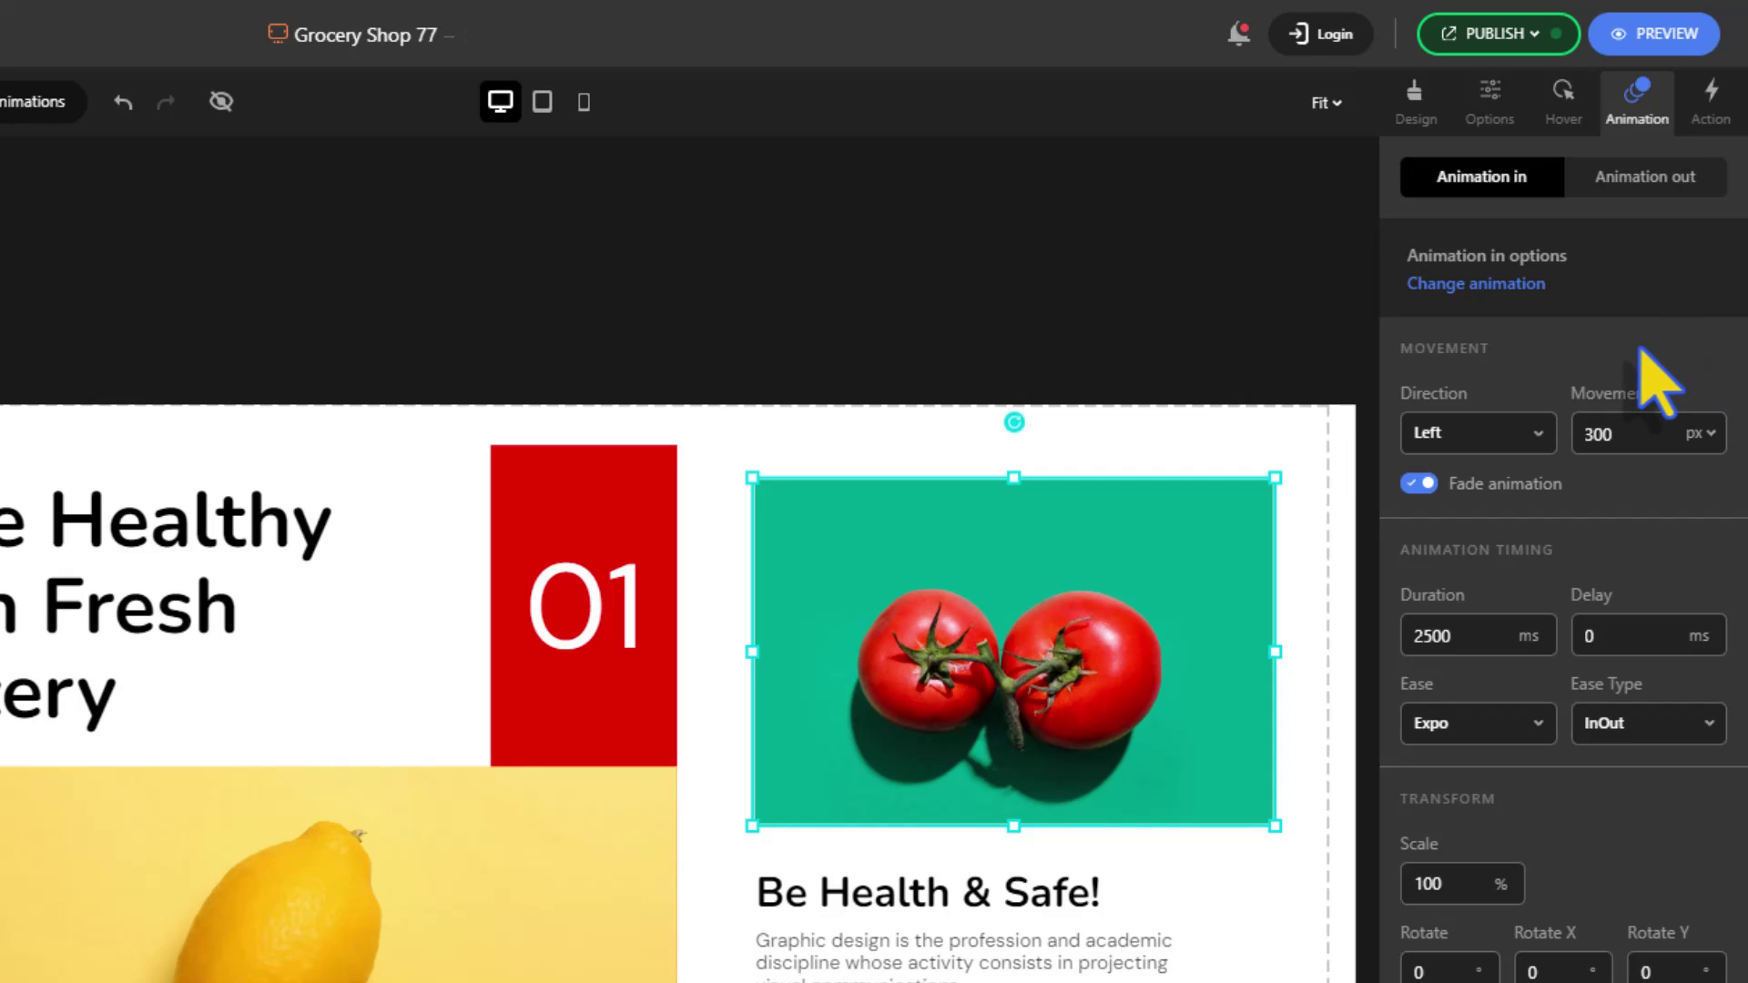
# Set the tomato image animation's movement to 80% and turn off its fade
pyautogui.click(1707, 435)
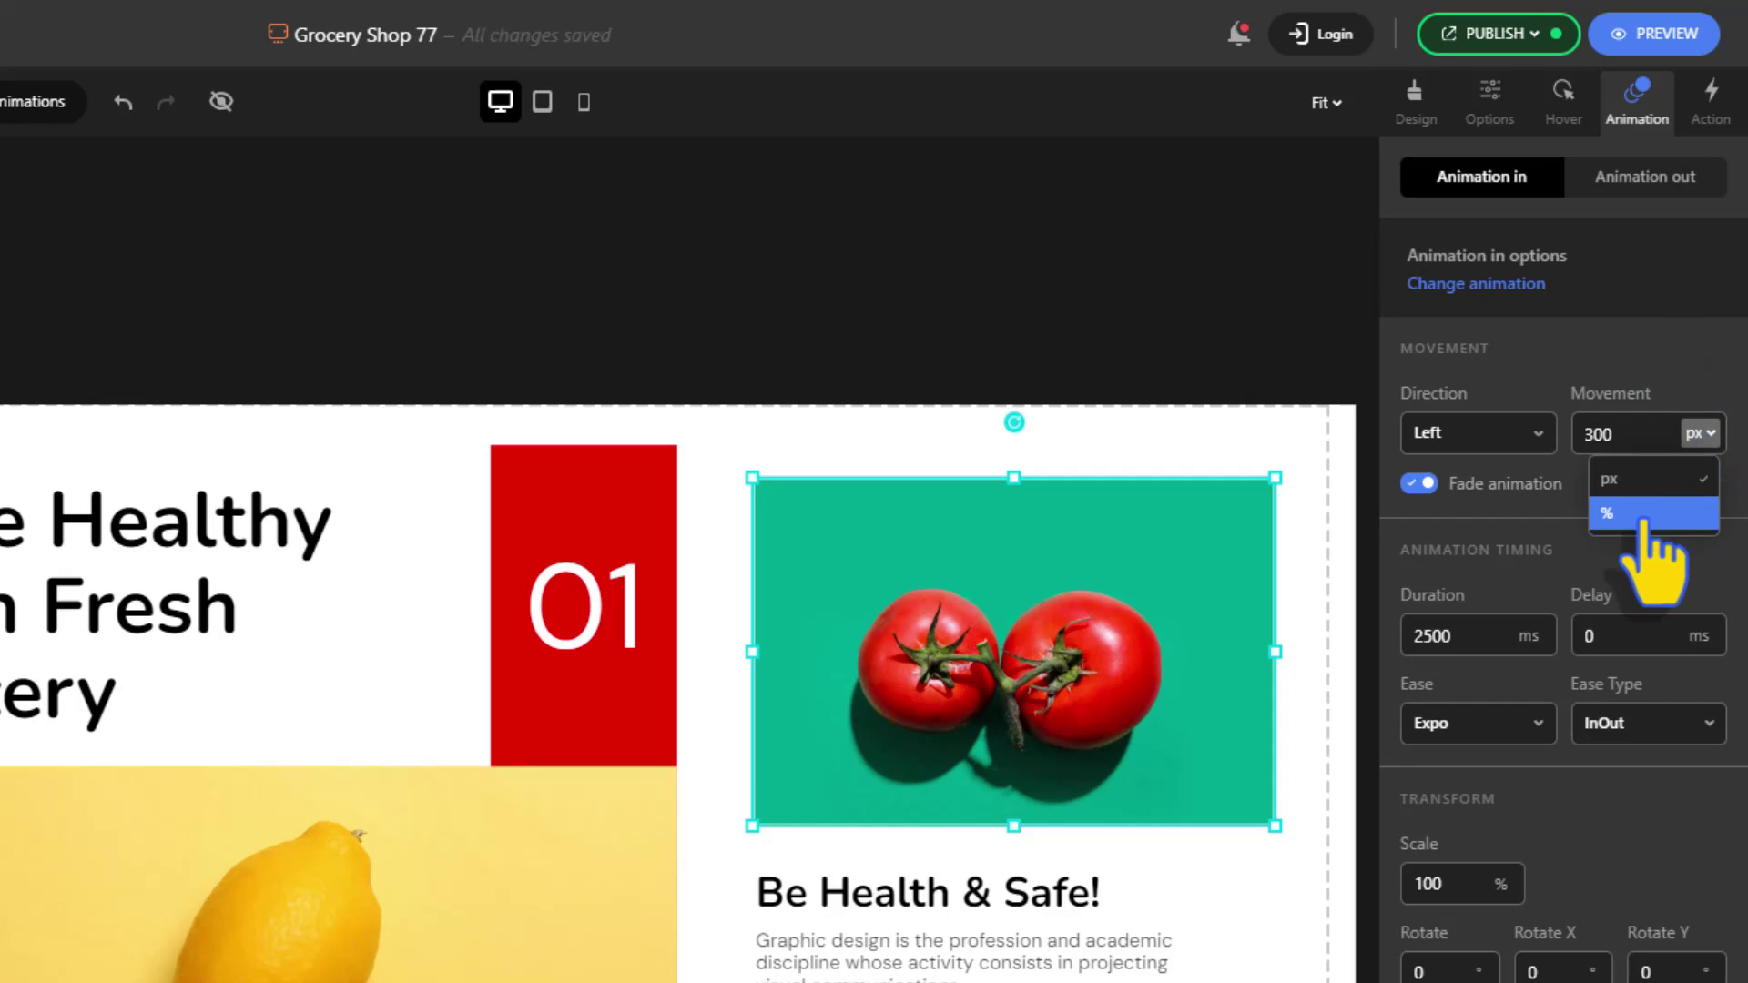
pyautogui.click(1643, 511)
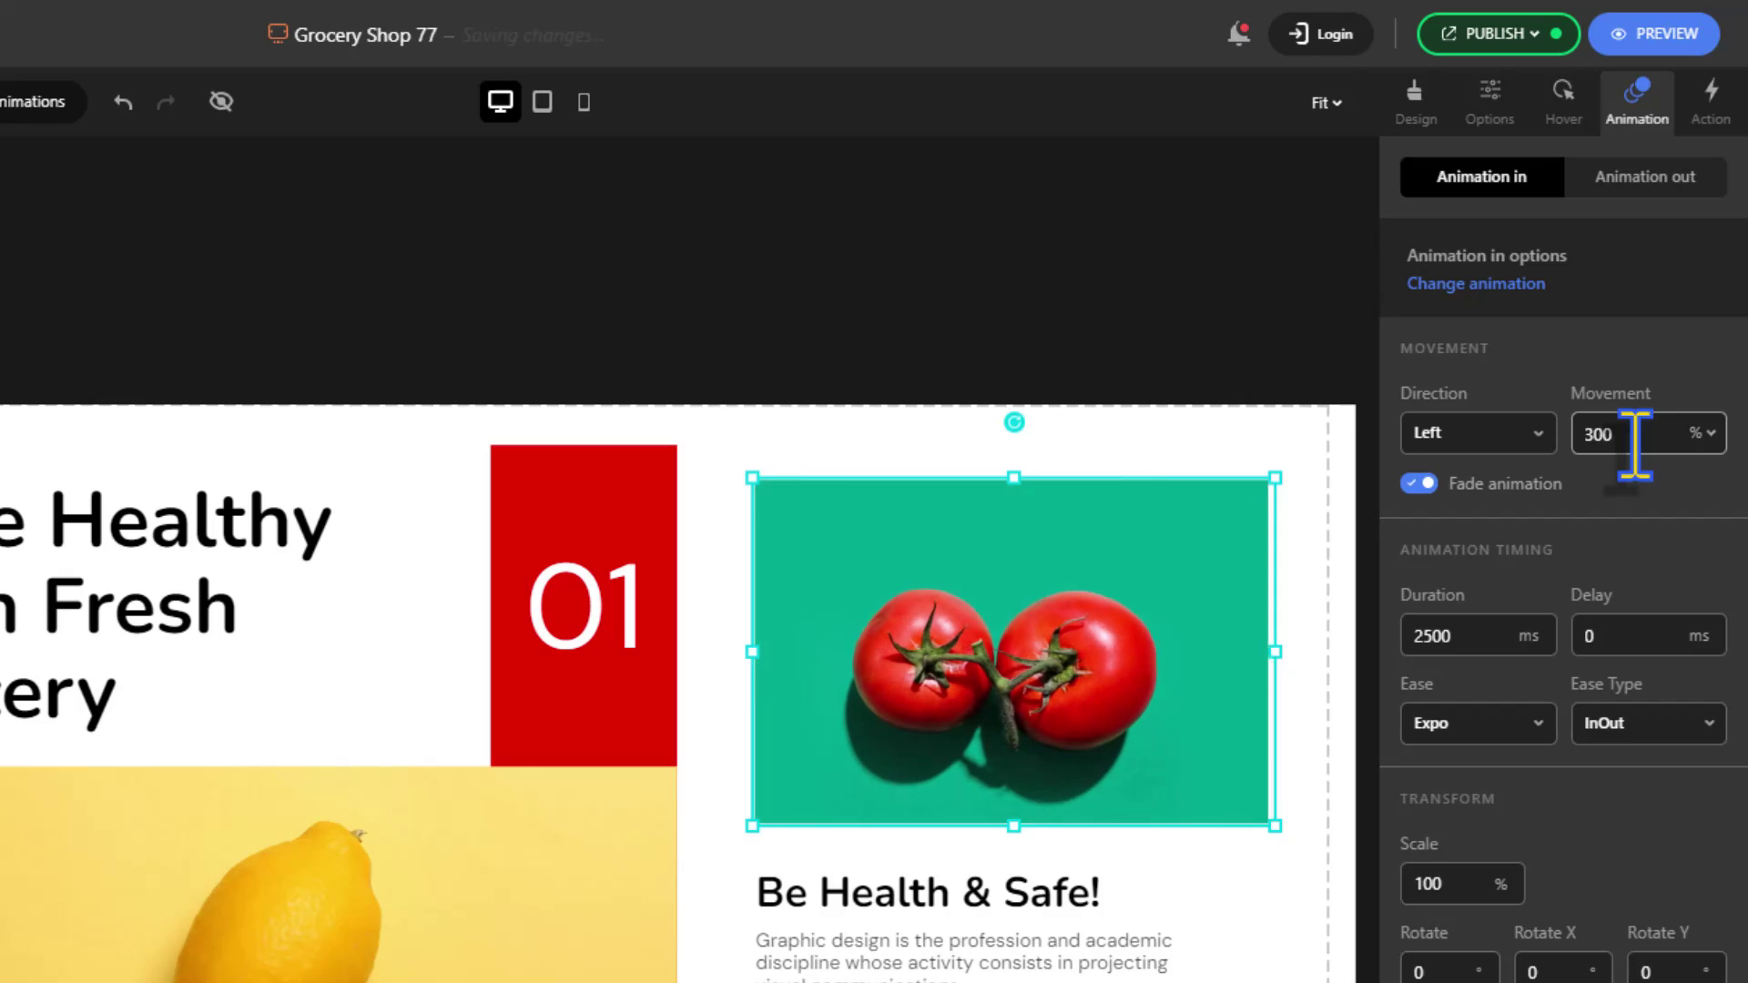
pyautogui.doubleClick(1597, 435)
pyautogui.write('80')
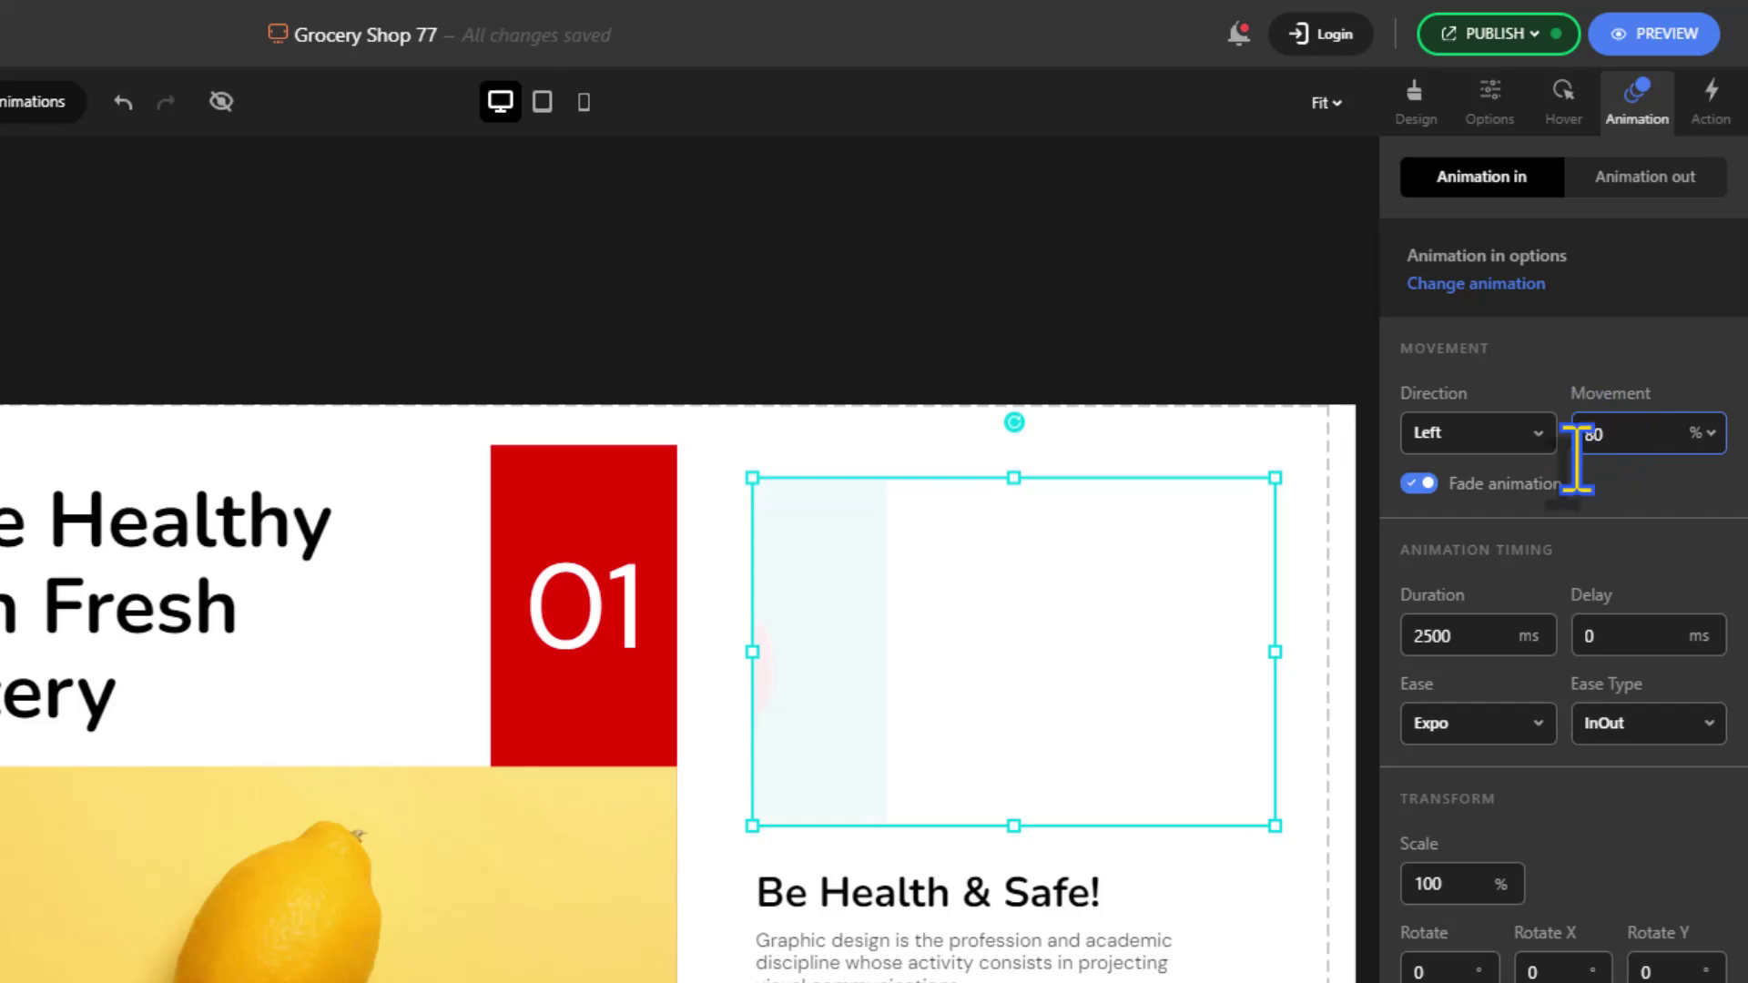
pyautogui.click(1421, 484)
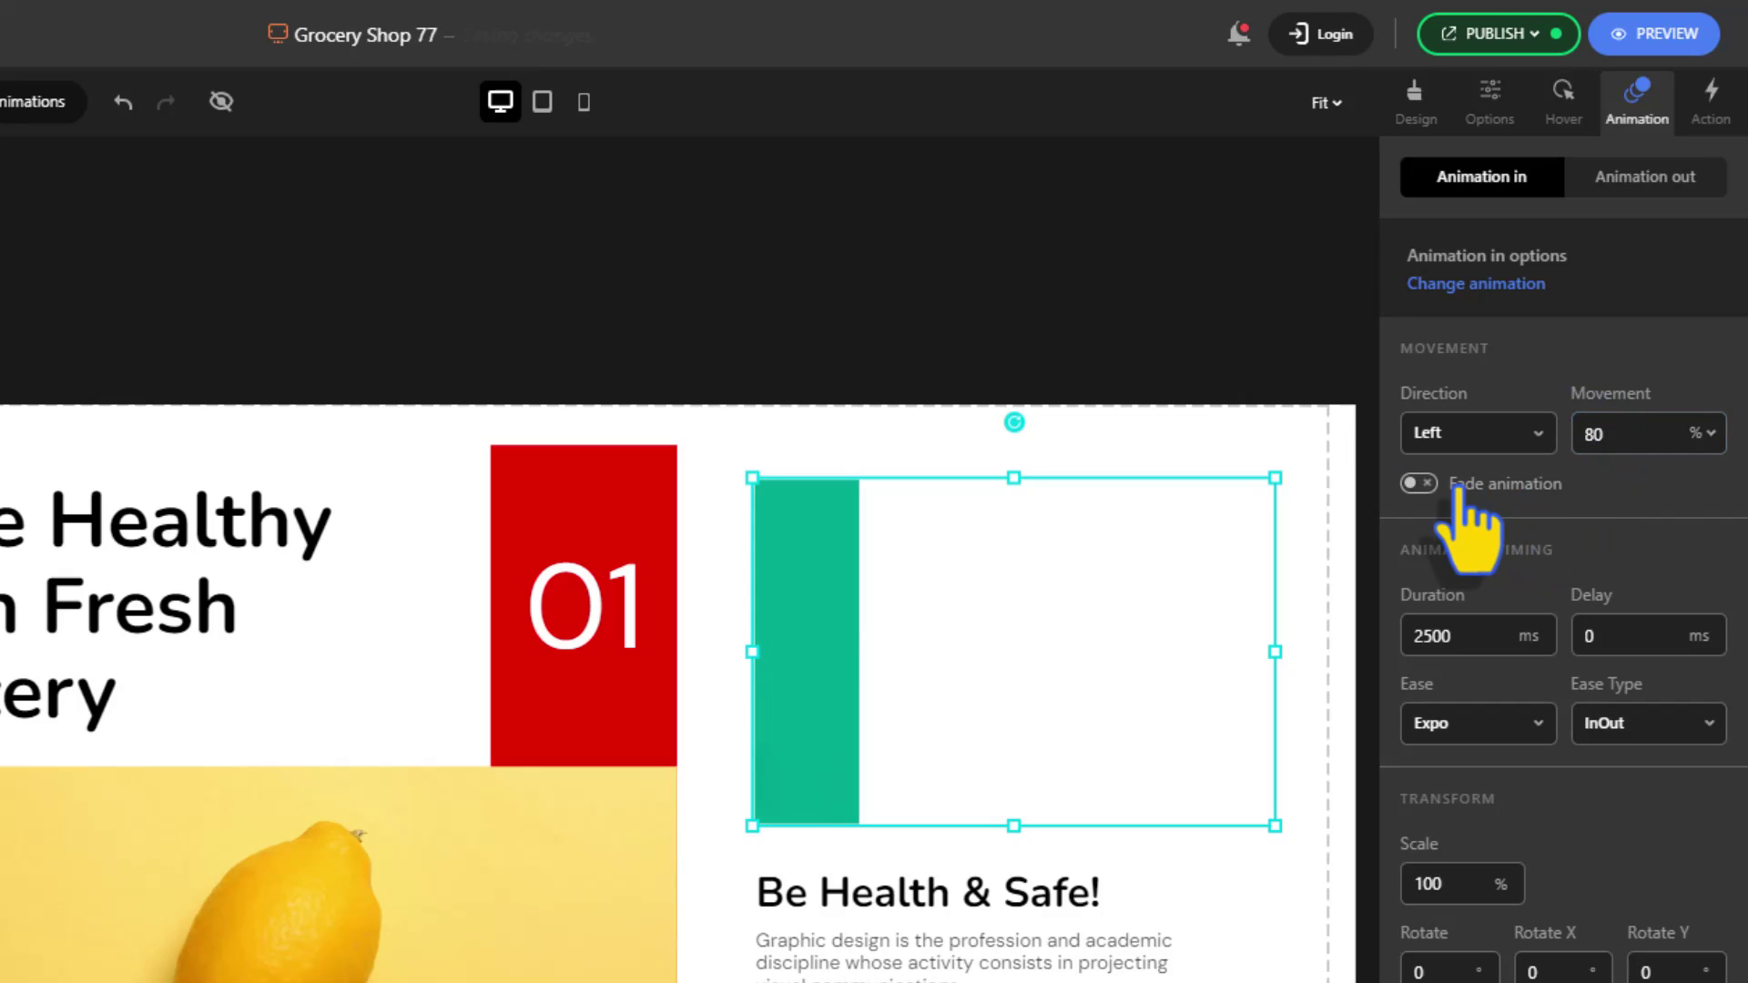
# Set the tomato image animation's ease type to Out and its transform scale to 200%
pyautogui.click(1625, 725)
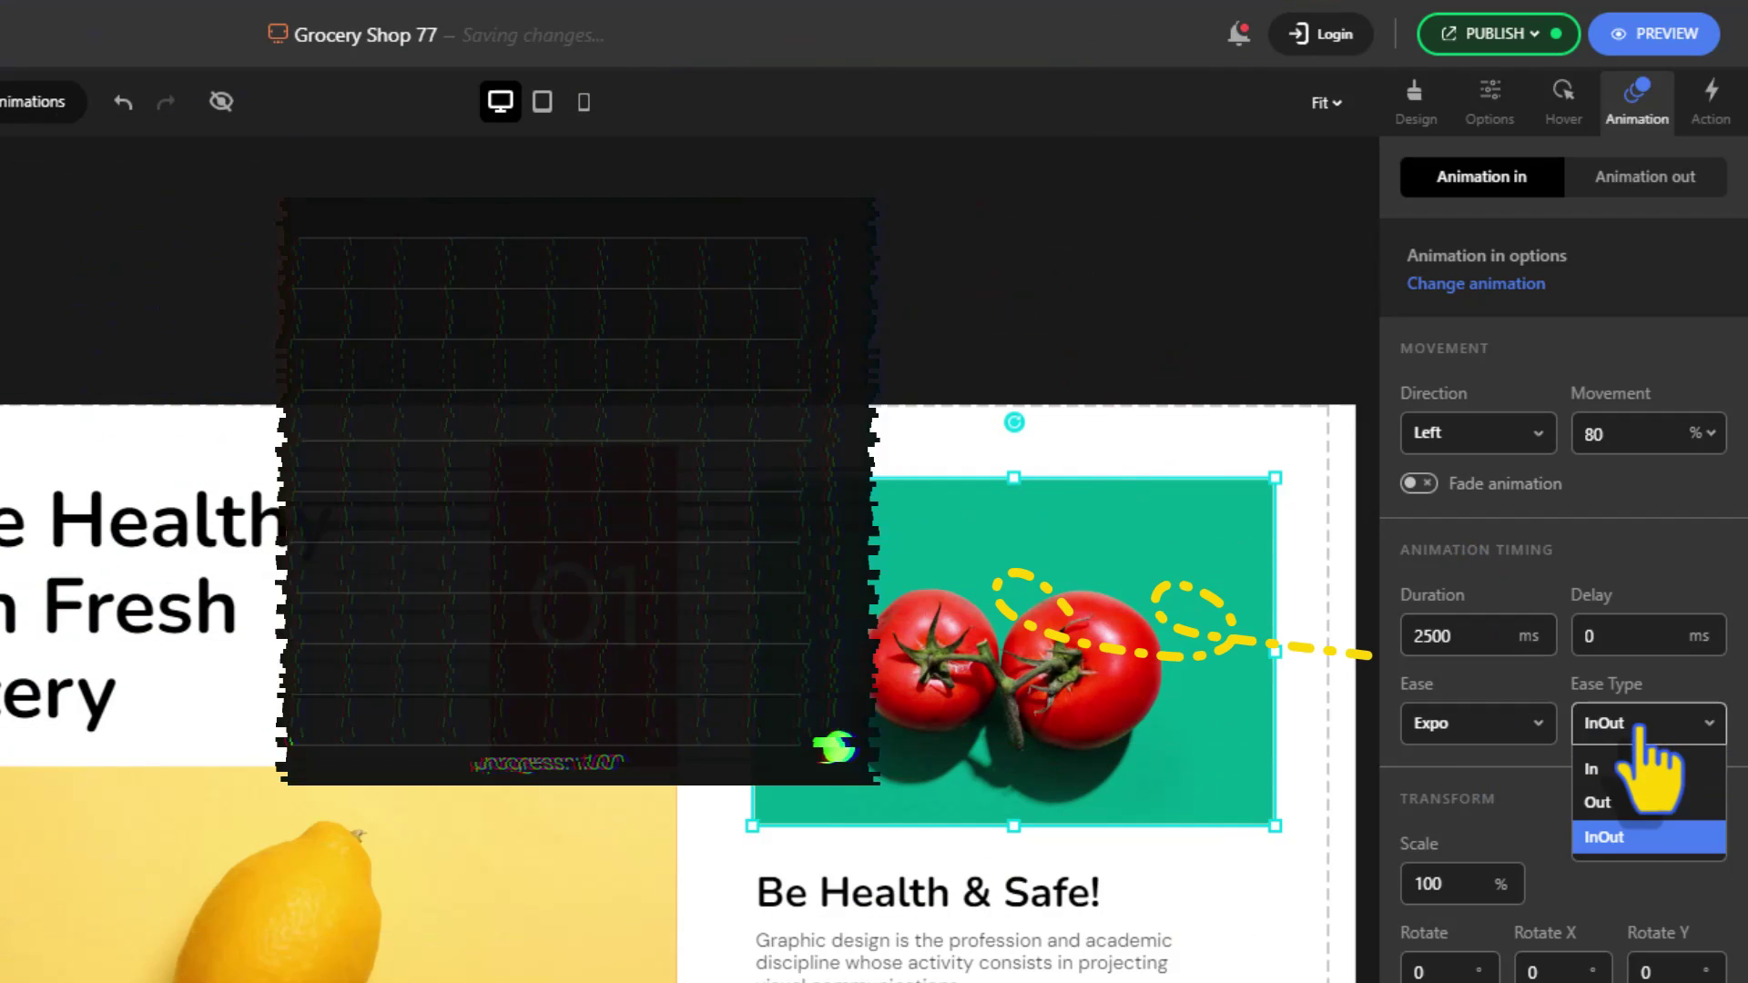
pyautogui.click(1618, 799)
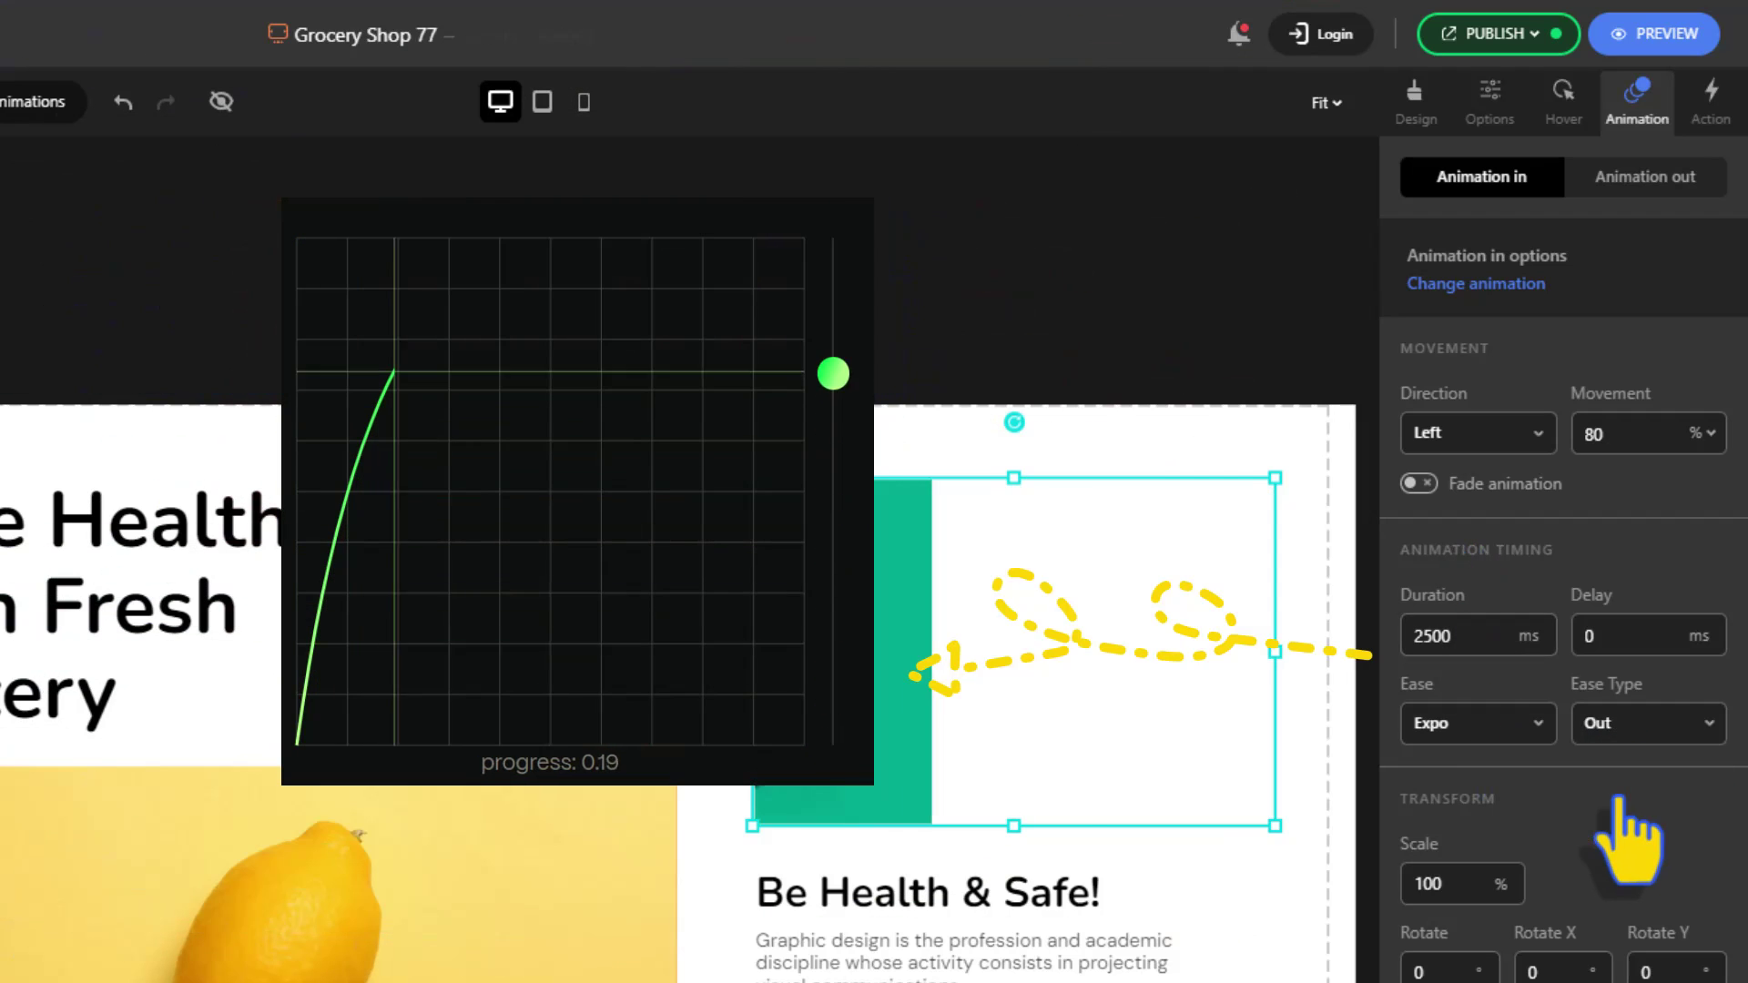
pyautogui.doubleClick(1447, 884)
pyautogui.write('200')
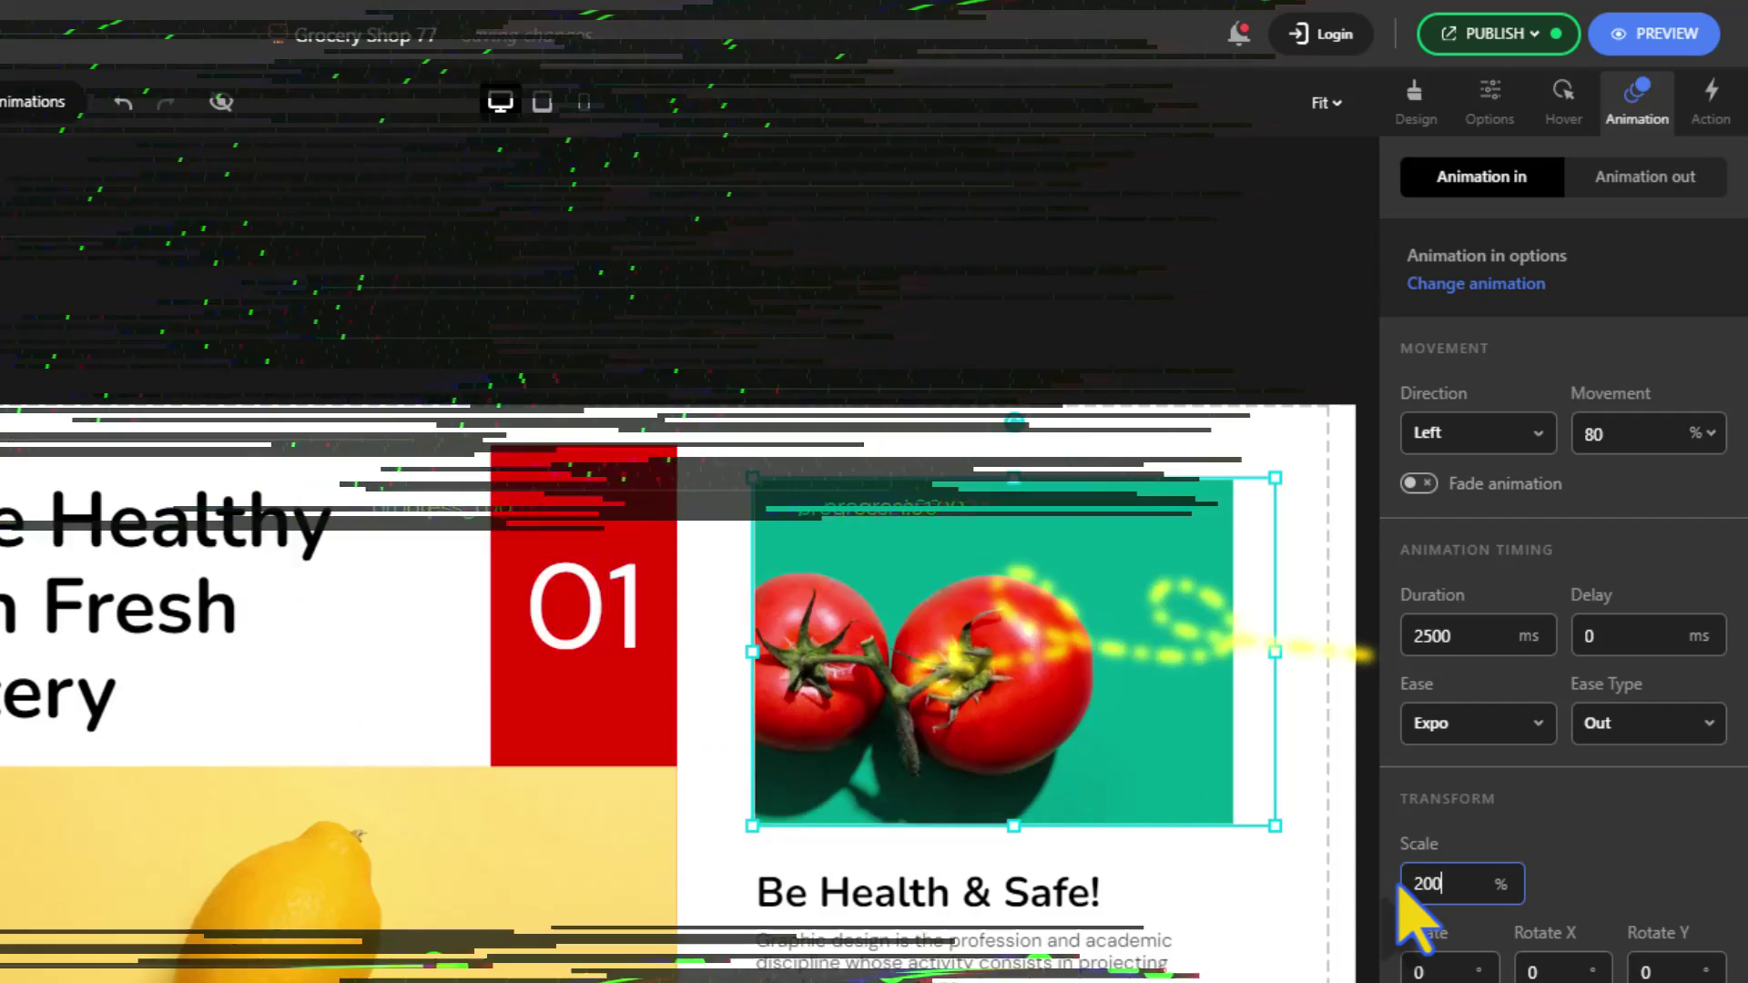
# Copy the tomato image's animation and paste it onto the lemon image
pyautogui.rightClick(947, 627)
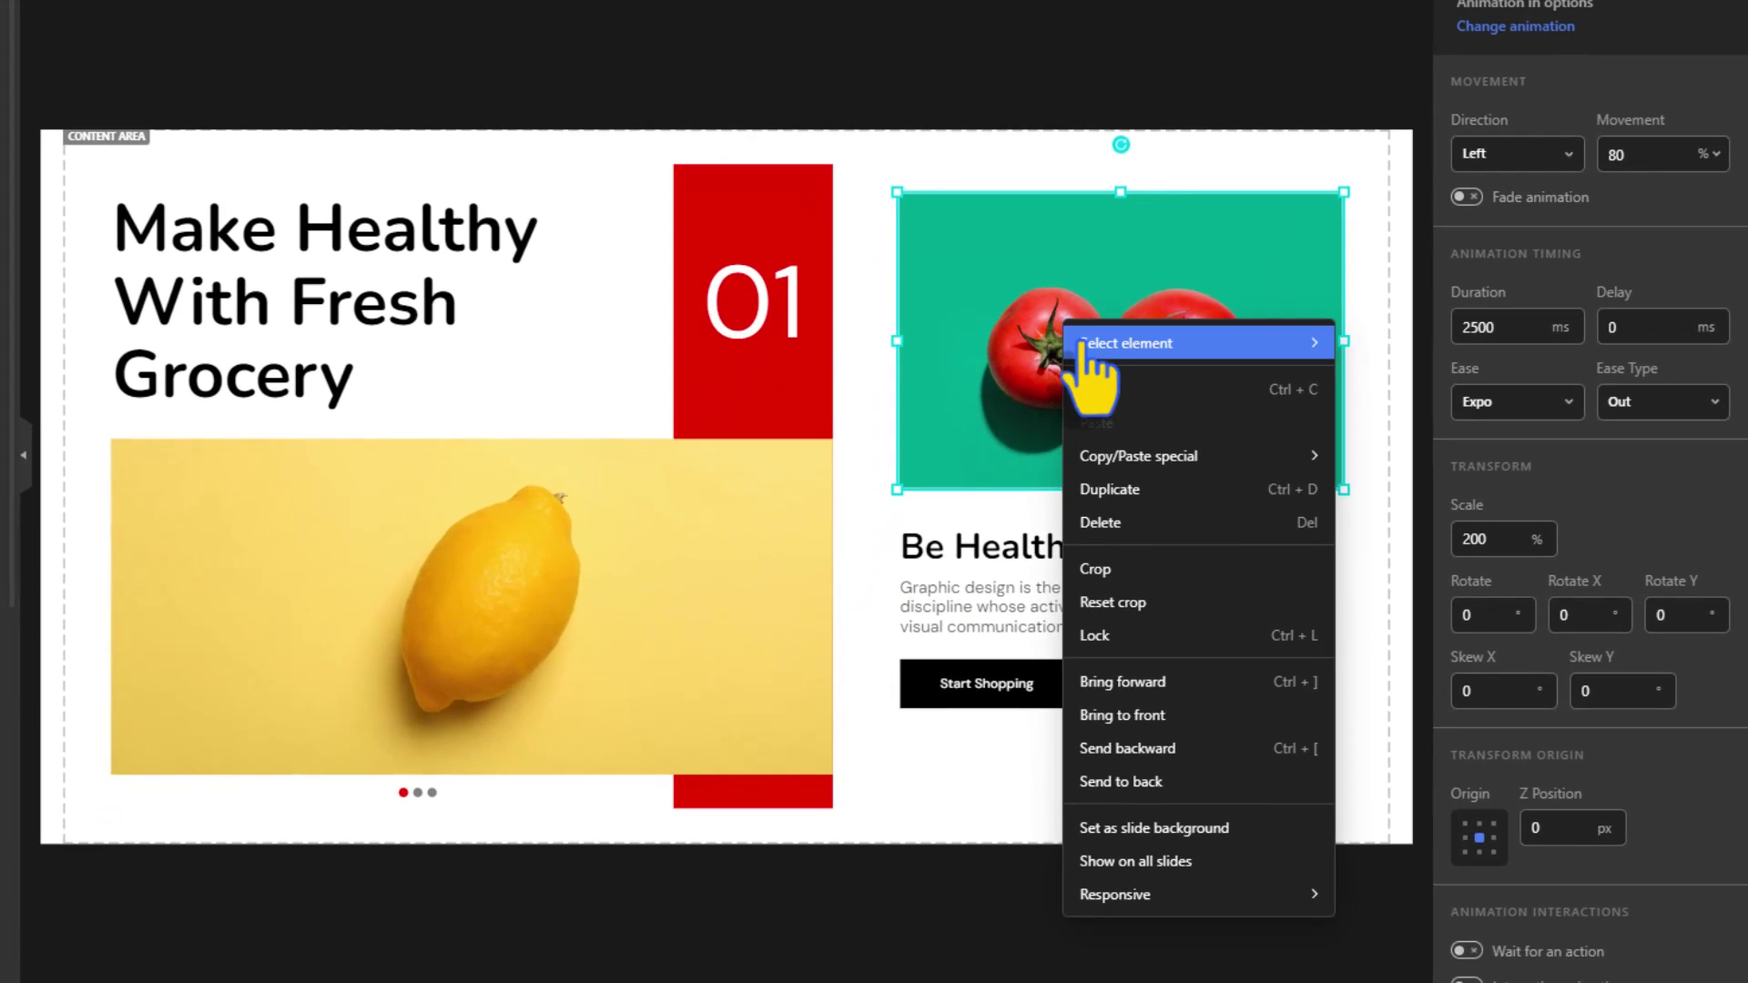
pyautogui.moveTo(1218, 469)
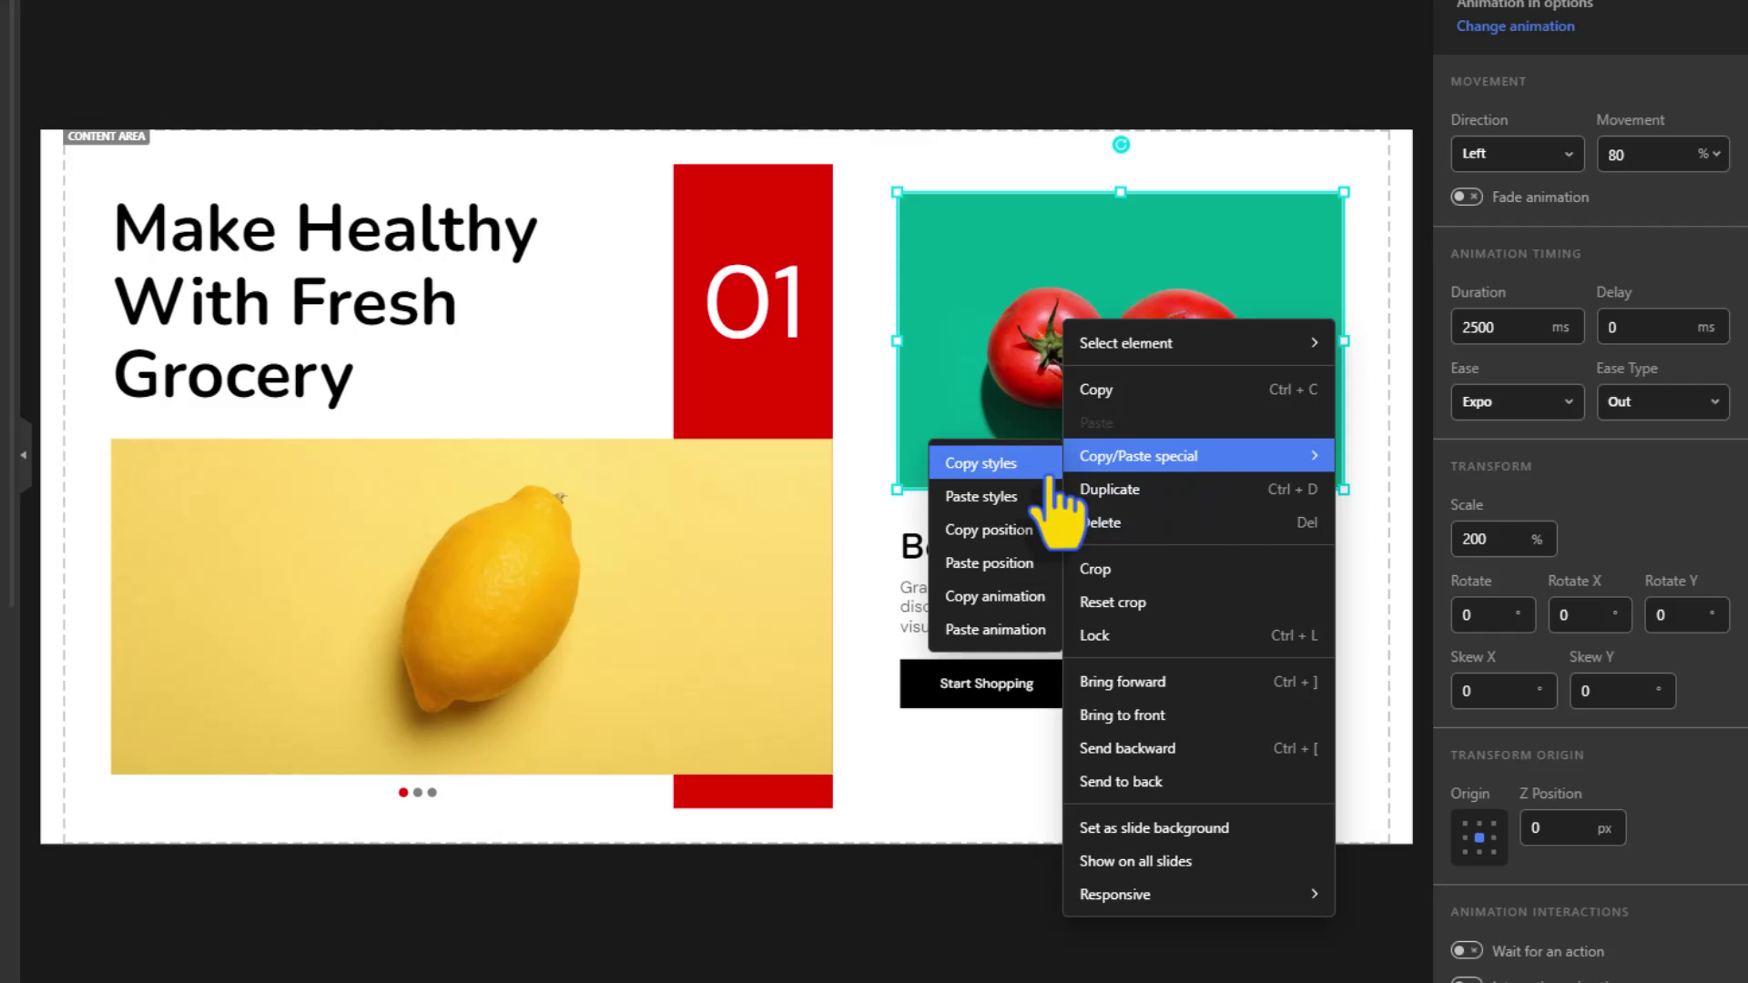
pyautogui.click(1013, 606)
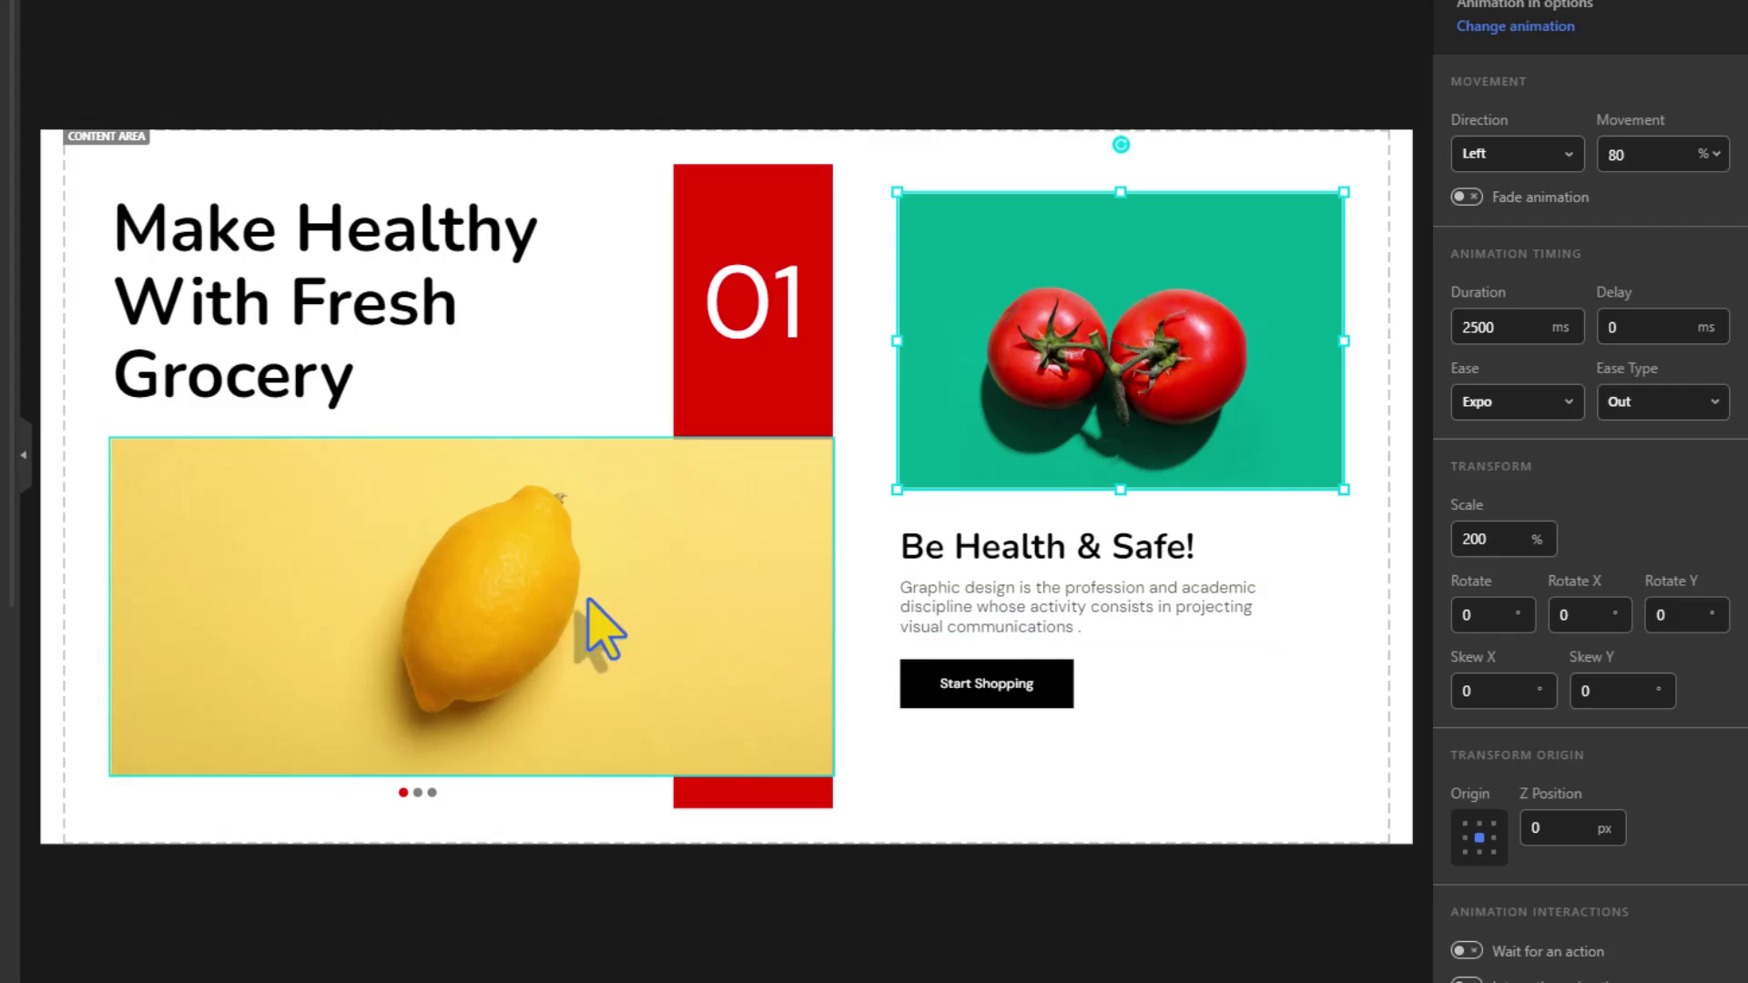
pyautogui.click(549, 596)
pyautogui.rightClick(550, 597)
pyautogui.moveTo(801, 136)
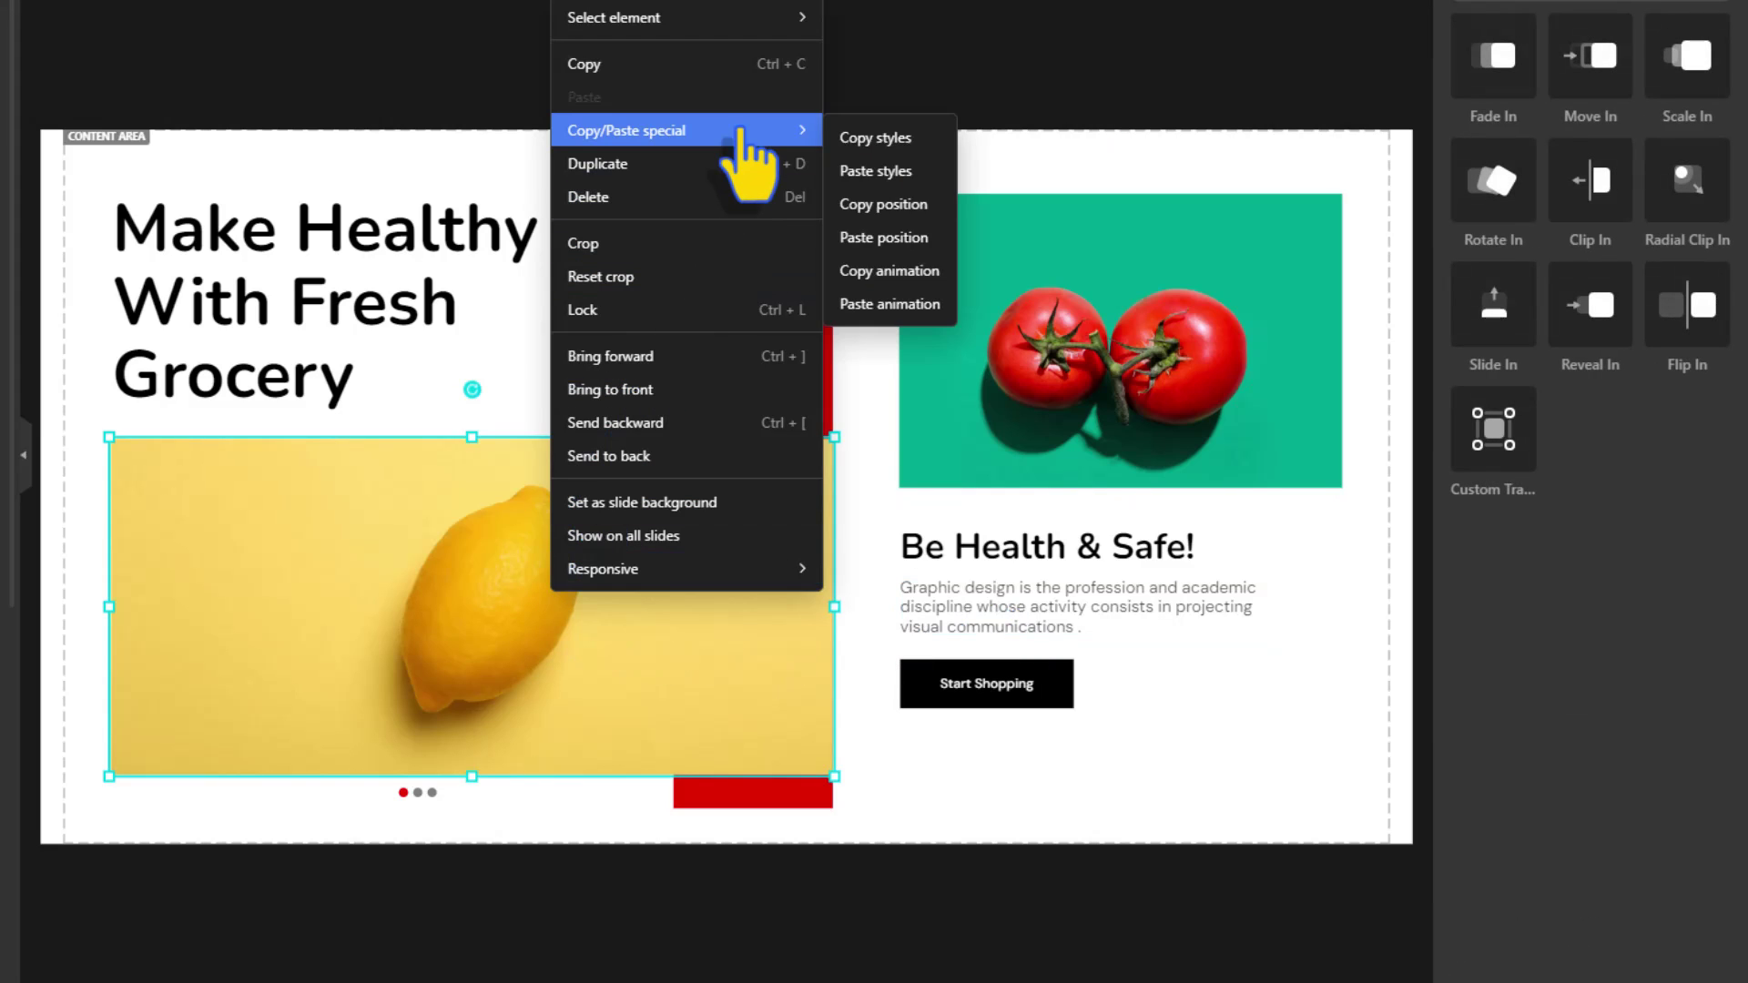
pyautogui.click(886, 314)
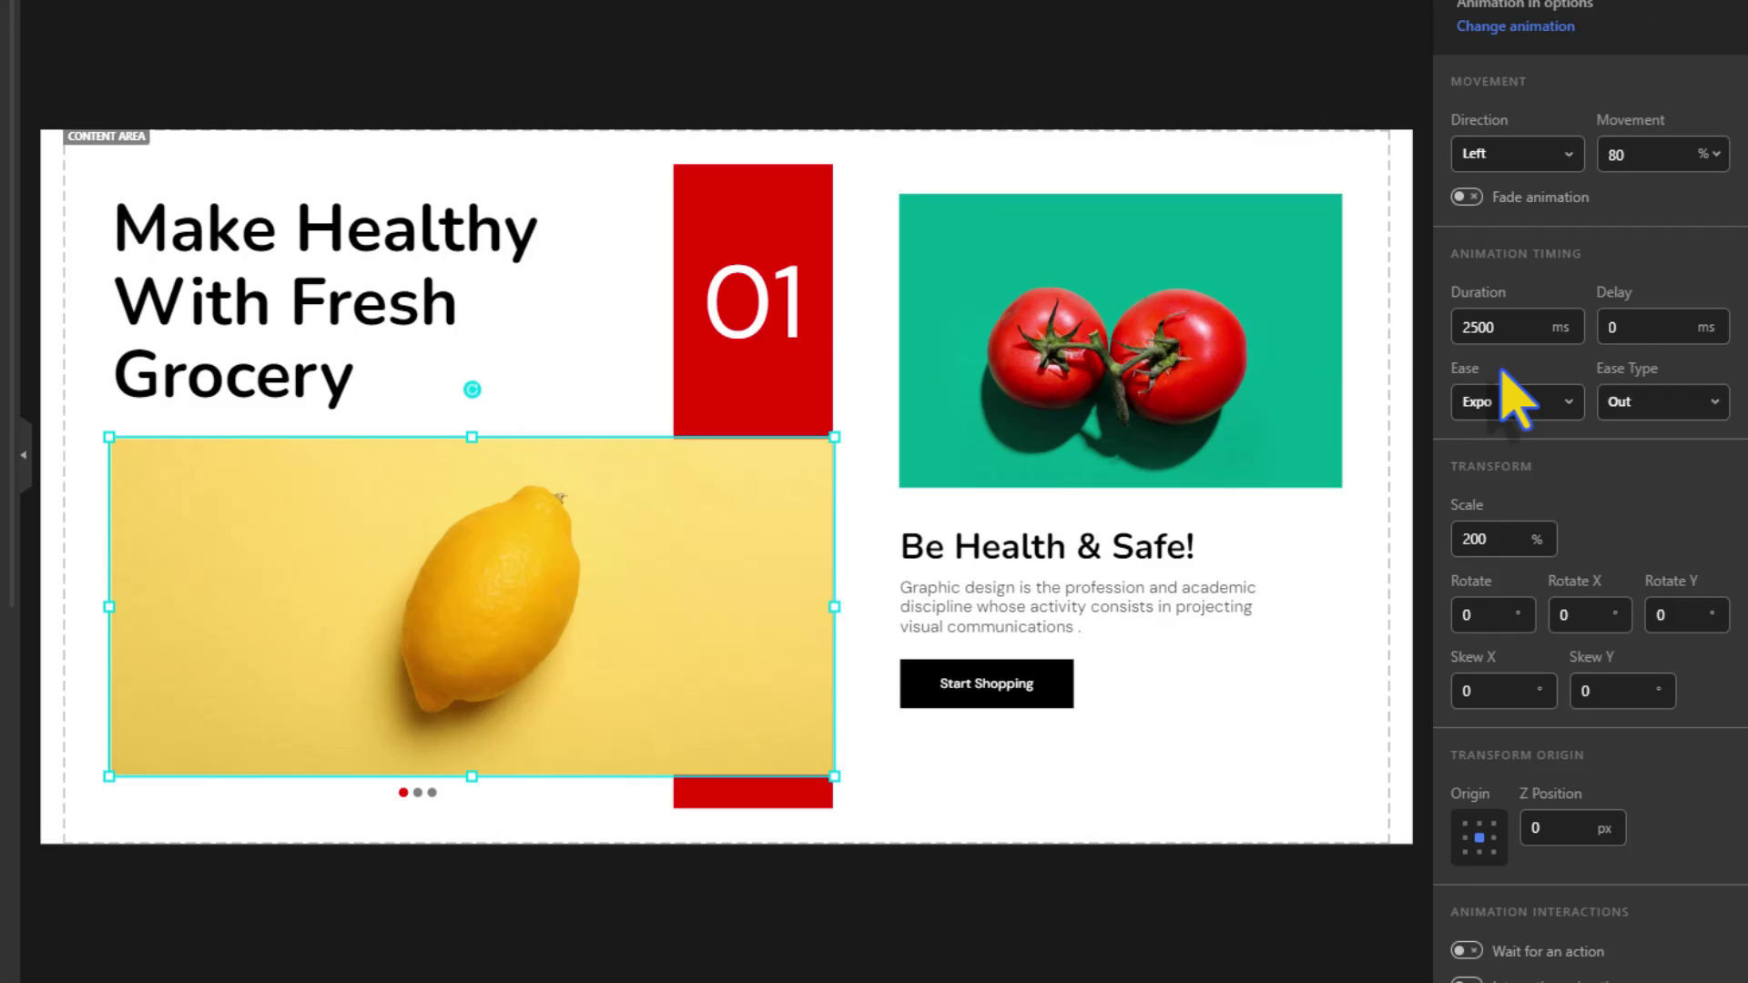
# Change the lemon image animation's direction to Right and play the slide's animations
pyautogui.click(1538, 164)
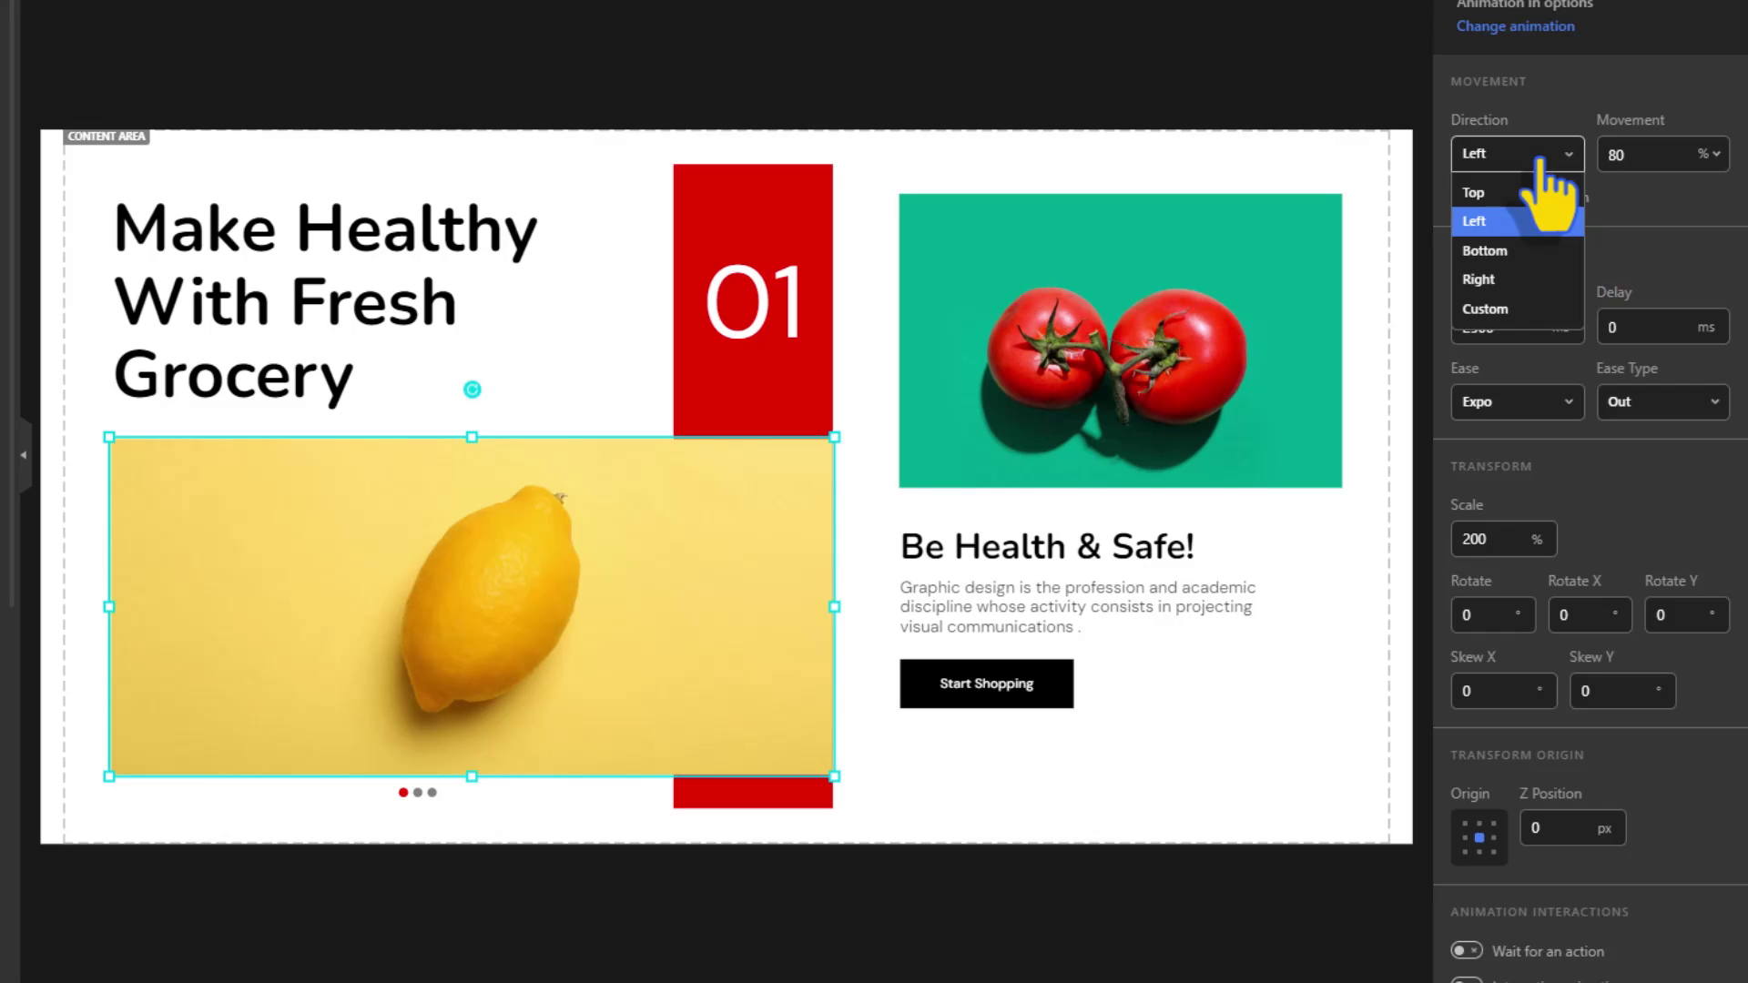
pyautogui.click(1516, 280)
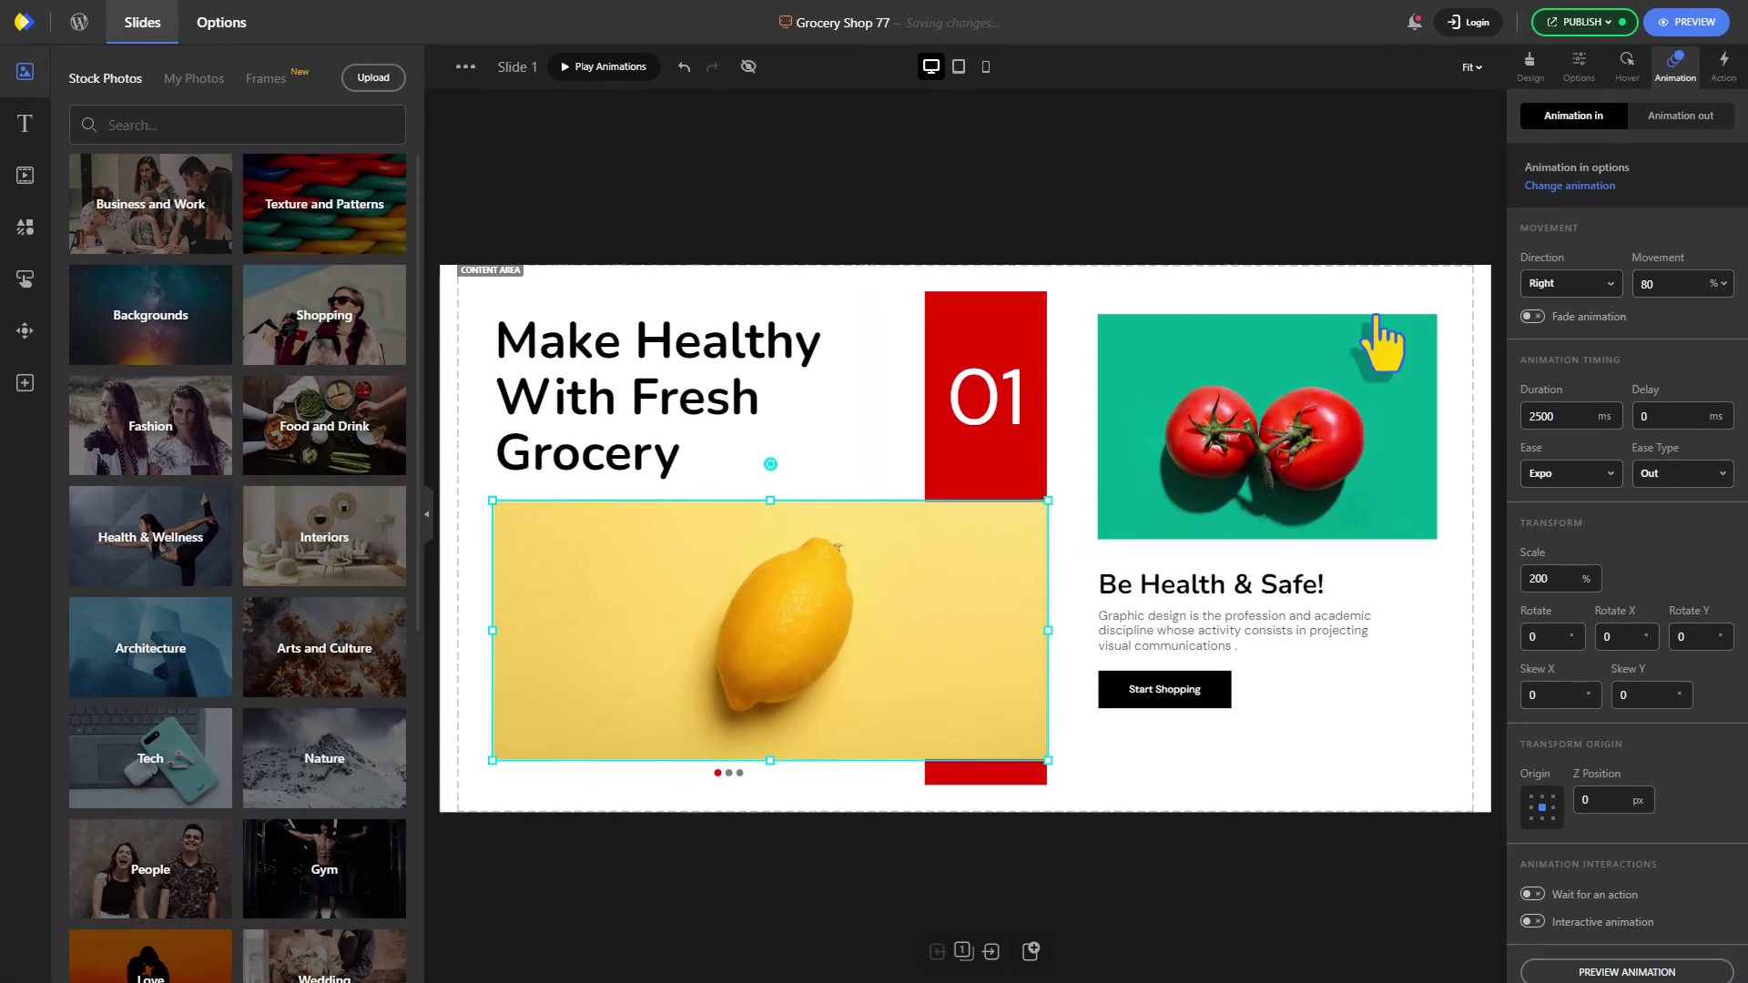
pyautogui.click(604, 66)
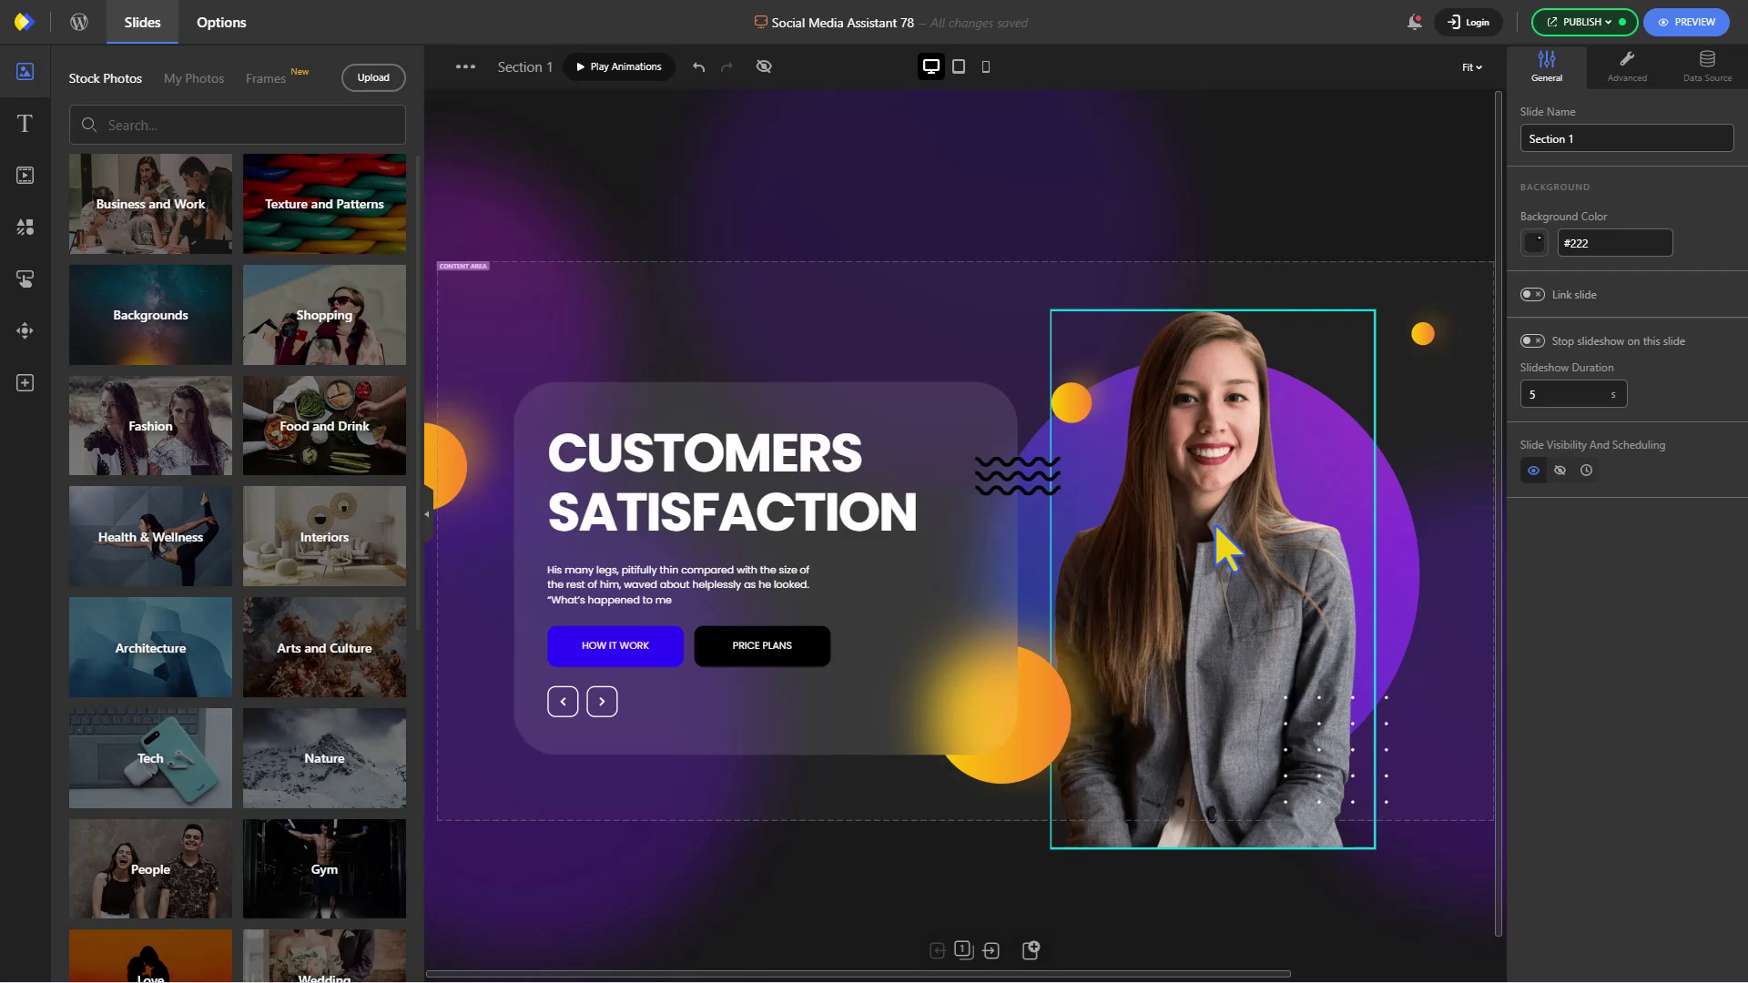
# Apply the Scale Down 1 entrance animation to the purple circle behind the woman on the Social Media Assistant 78 slide
pyautogui.click(1044, 589)
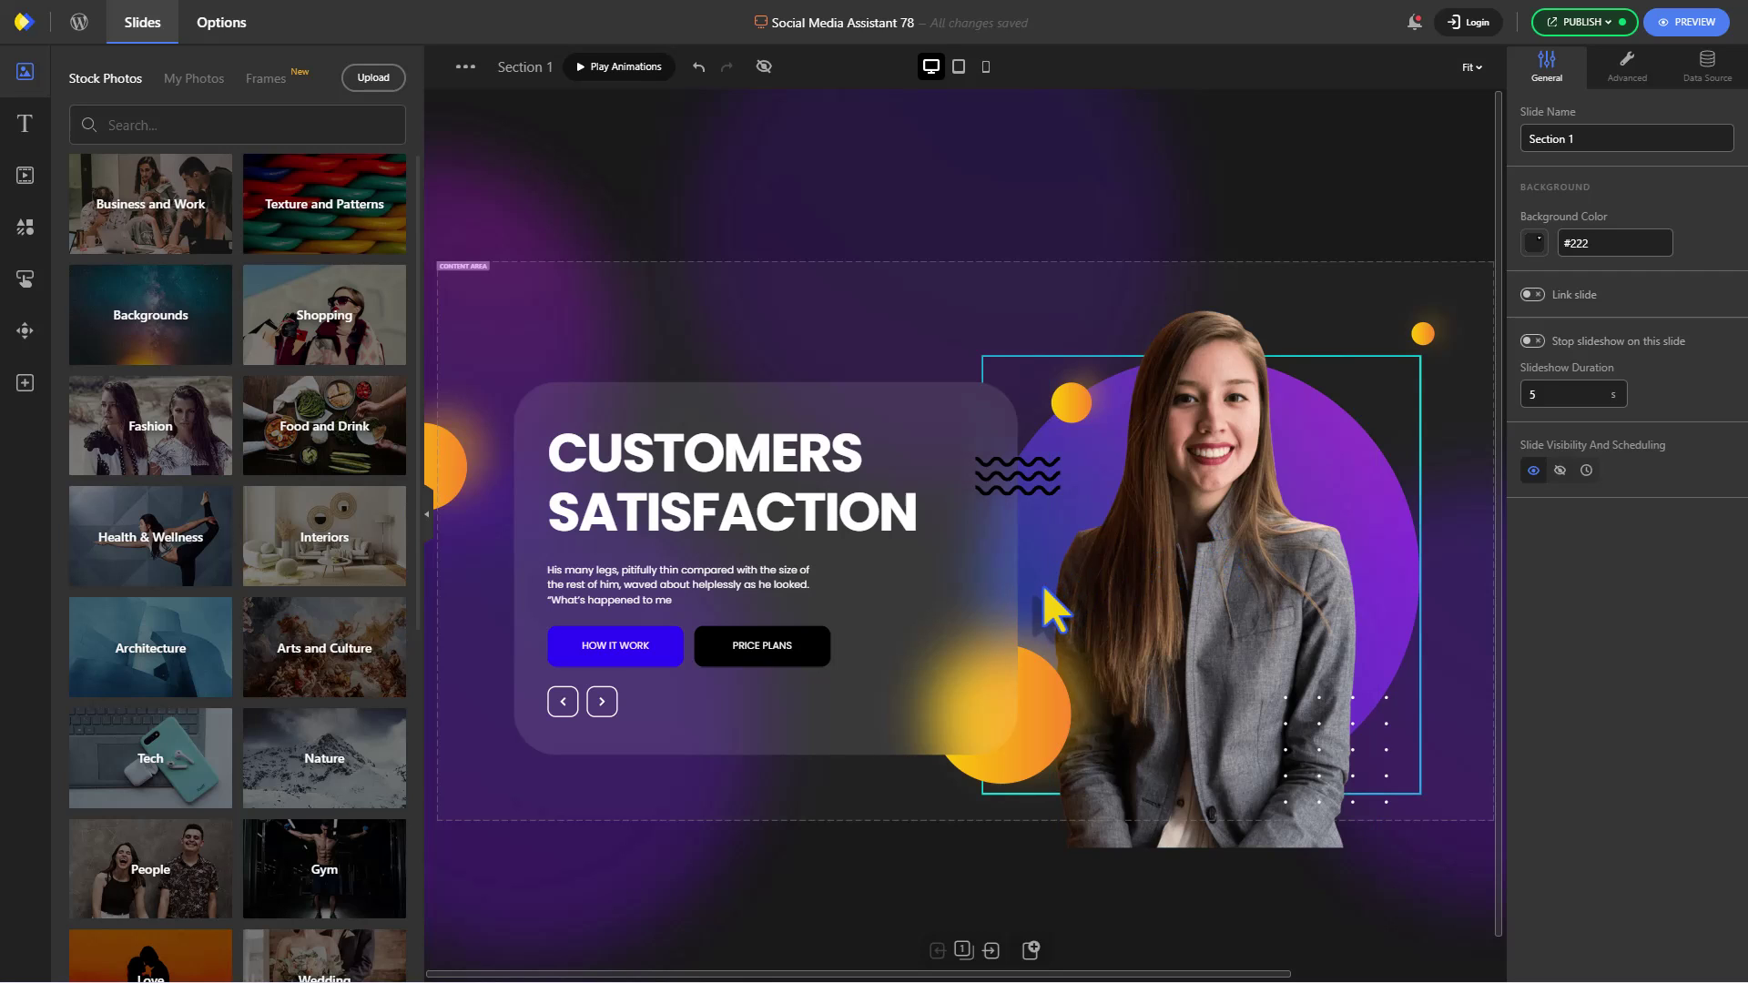
pyautogui.click(1111, 558)
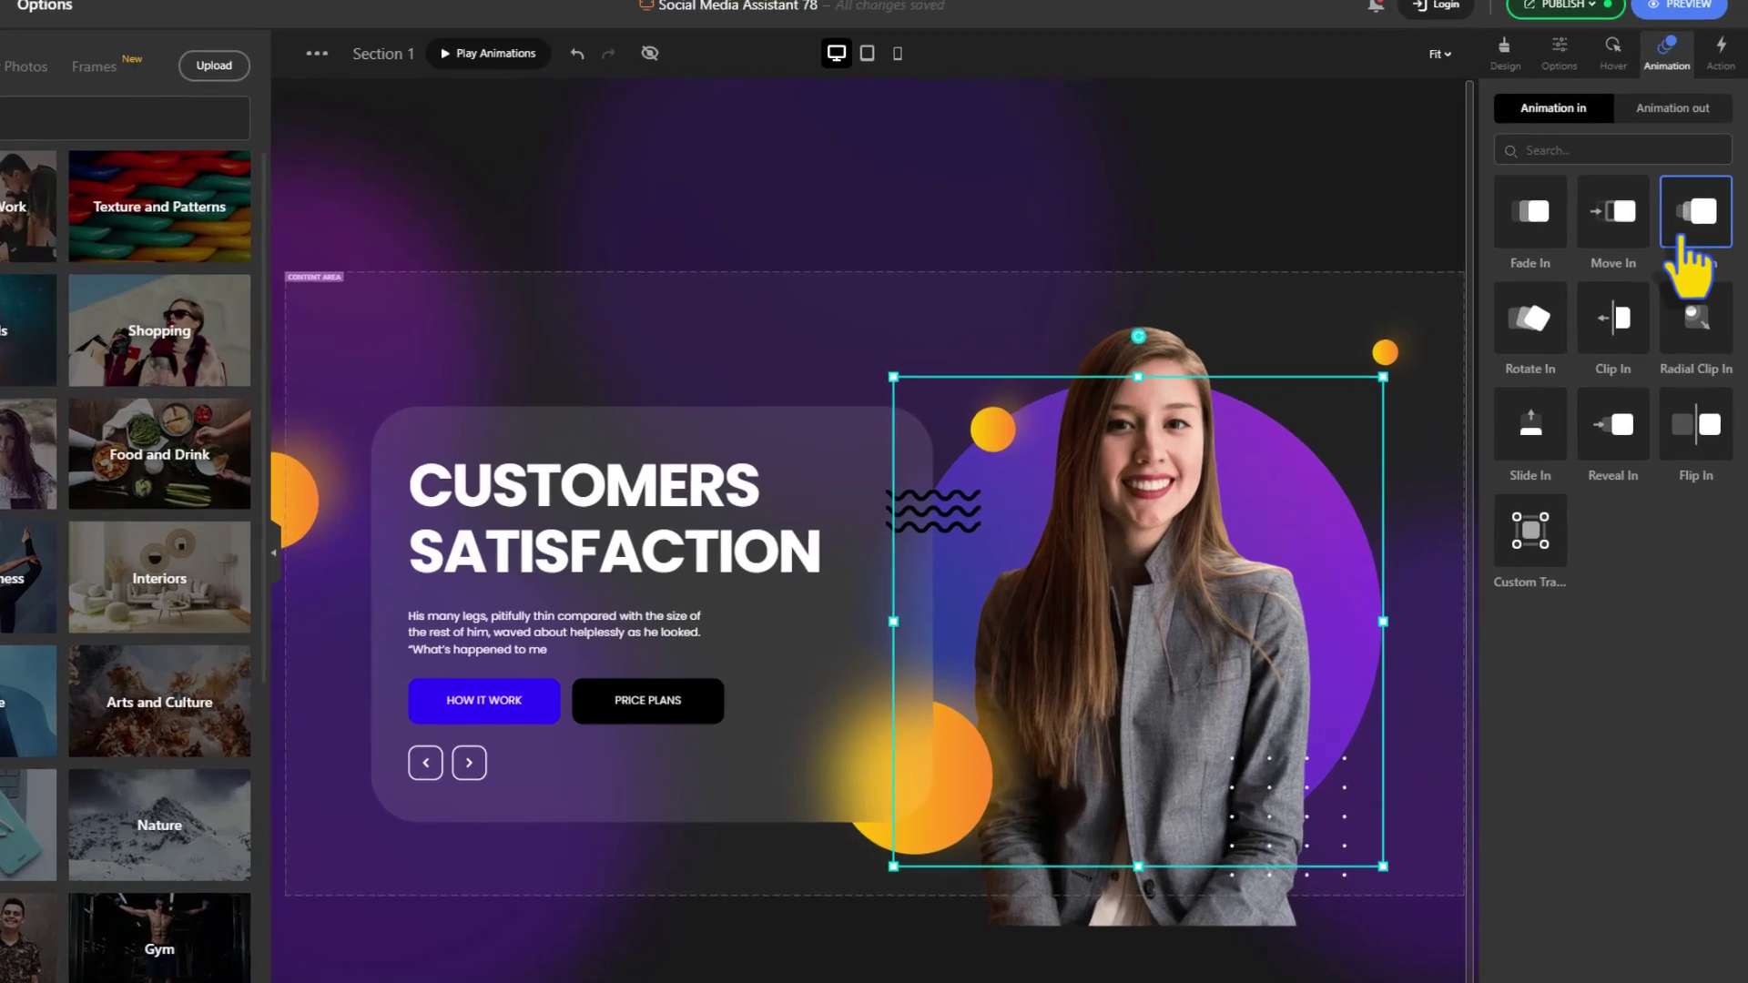
pyautogui.click(1690, 235)
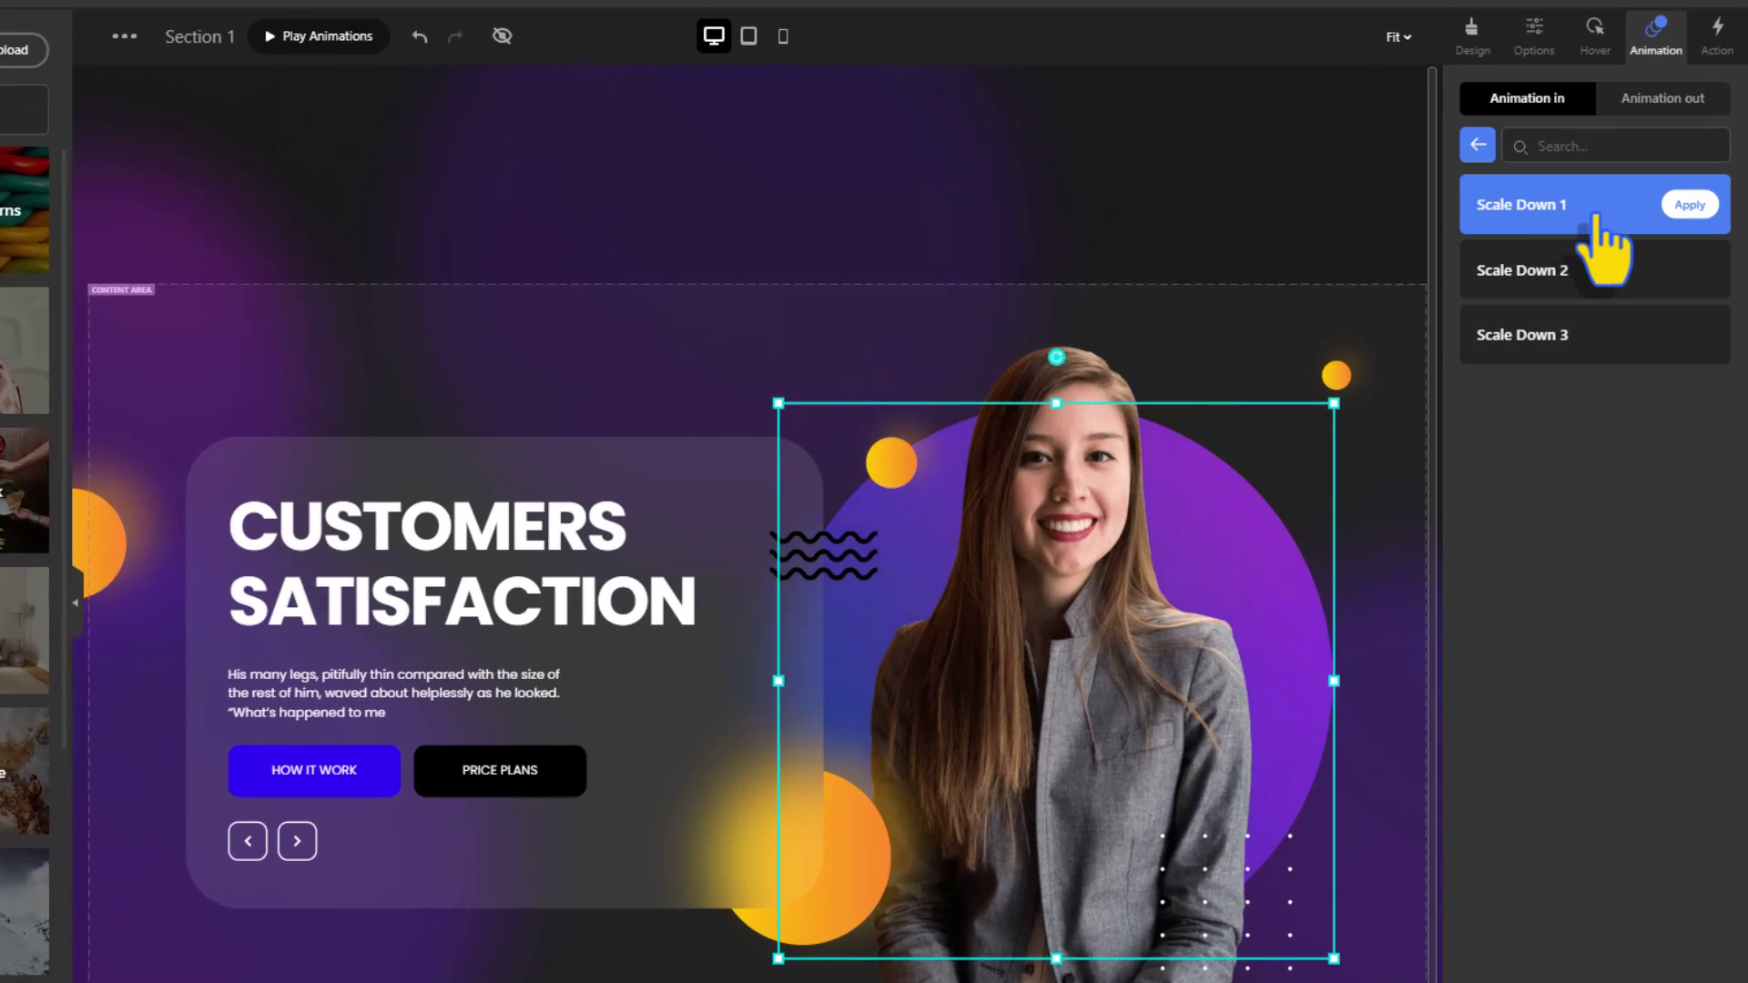
pyautogui.click(1596, 220)
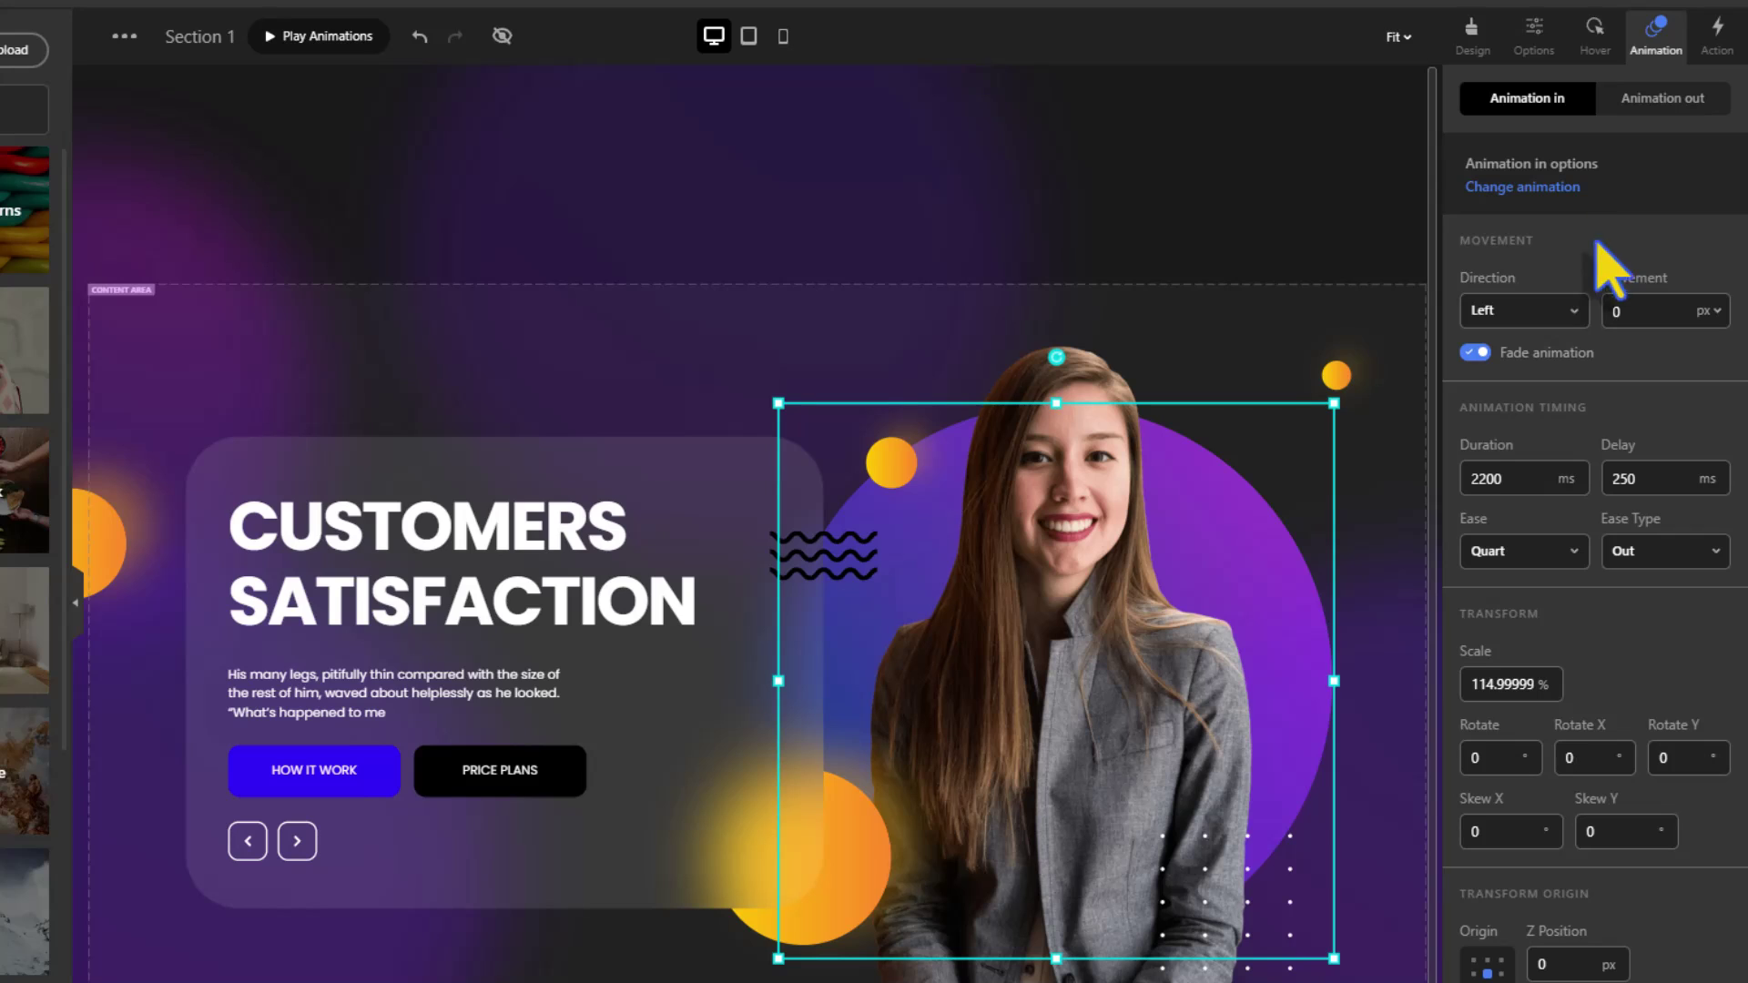
# Give the purple circle's animation a 1500 ms duration, 0 ms delay, Quint easing and a scale of 1%
pyautogui.click(1464, 479)
pyautogui.write('1500')
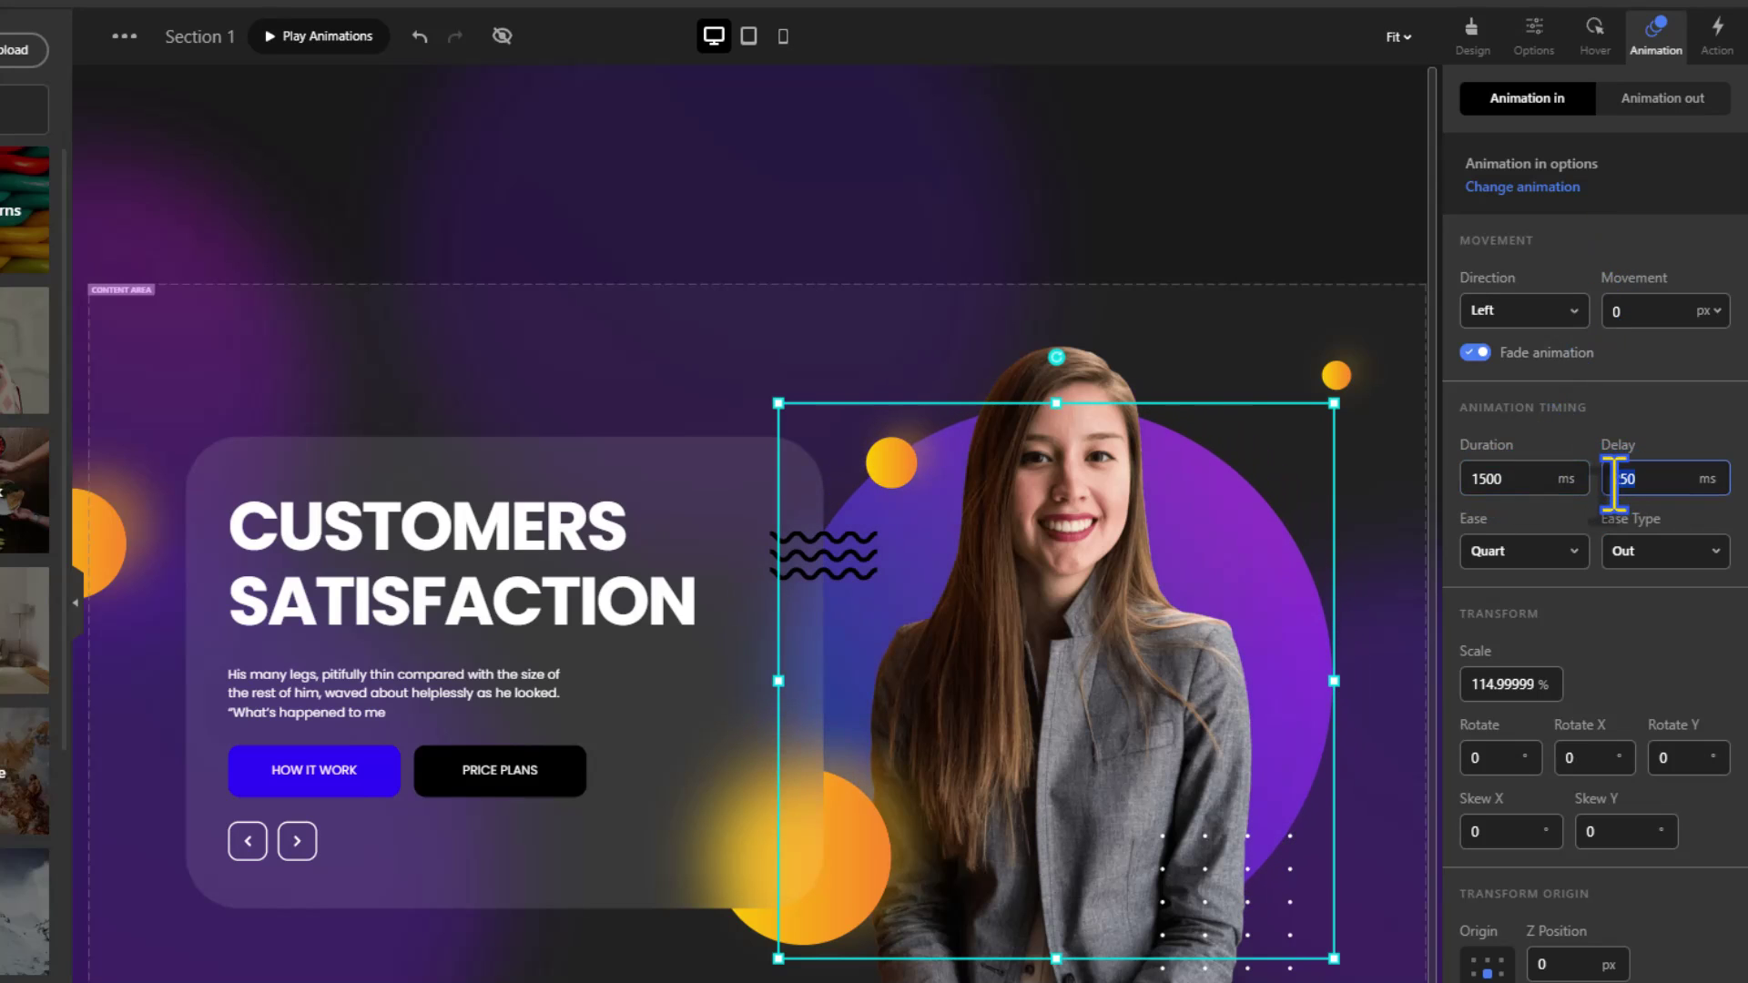
pyautogui.write('0')
pyautogui.click(1530, 557)
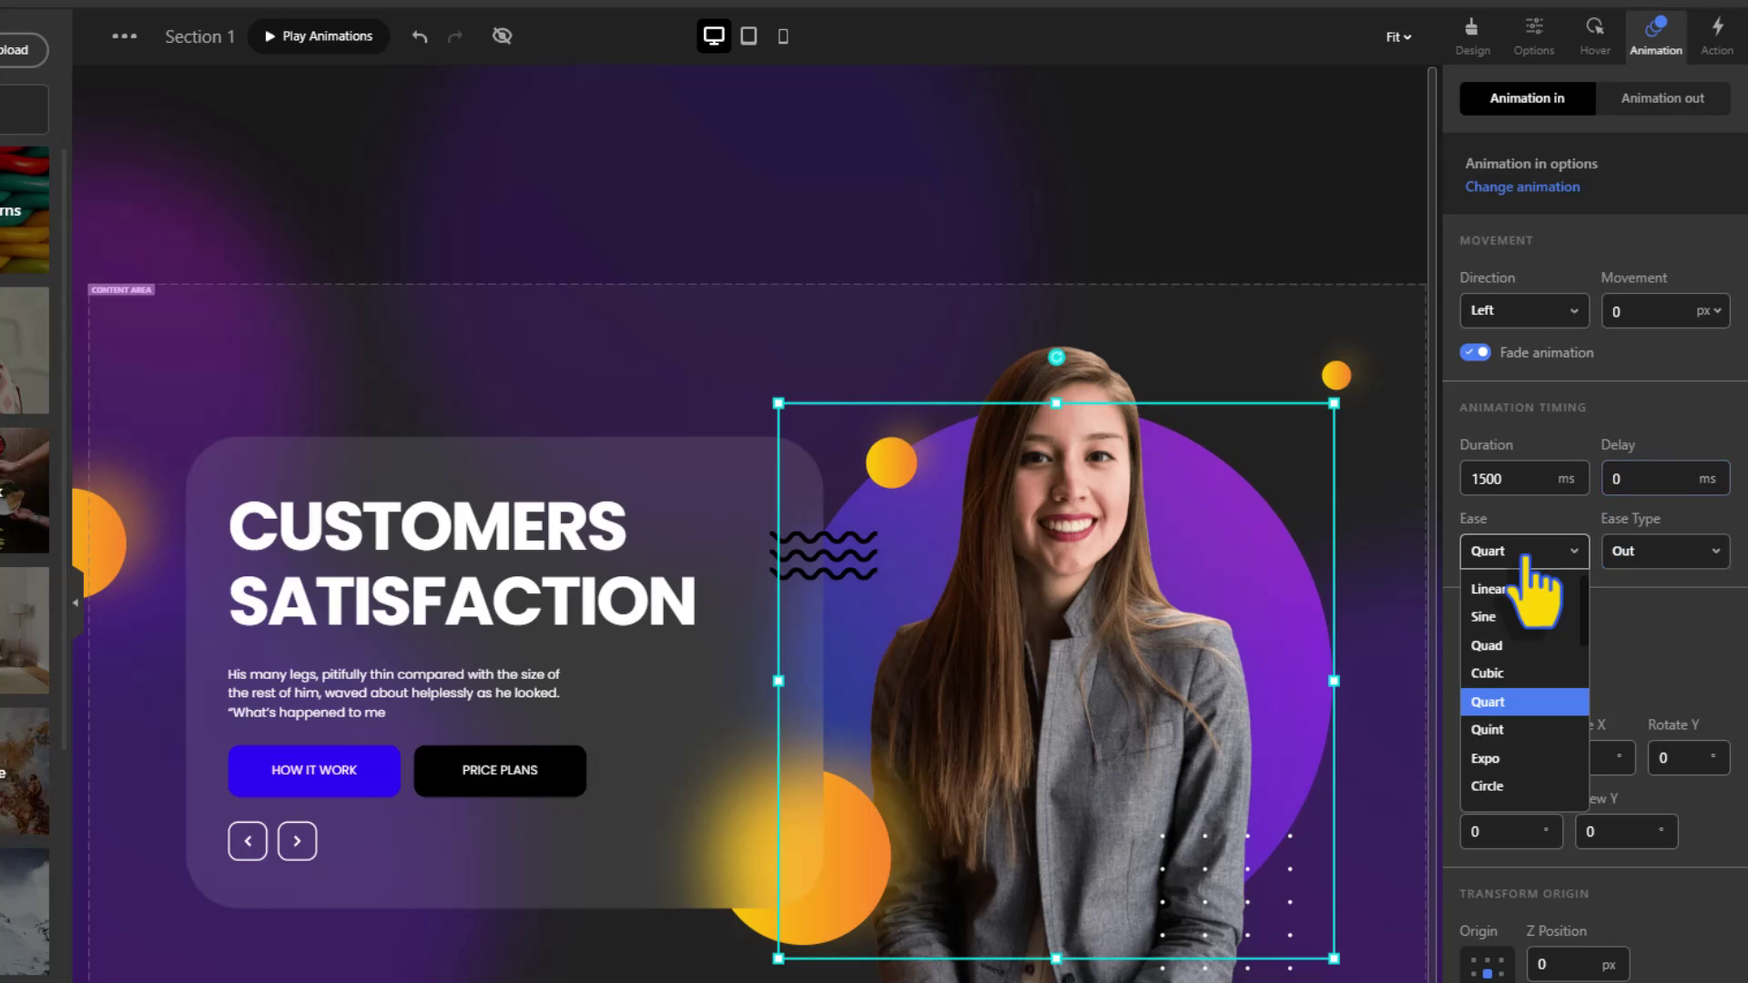
pyautogui.click(1511, 729)
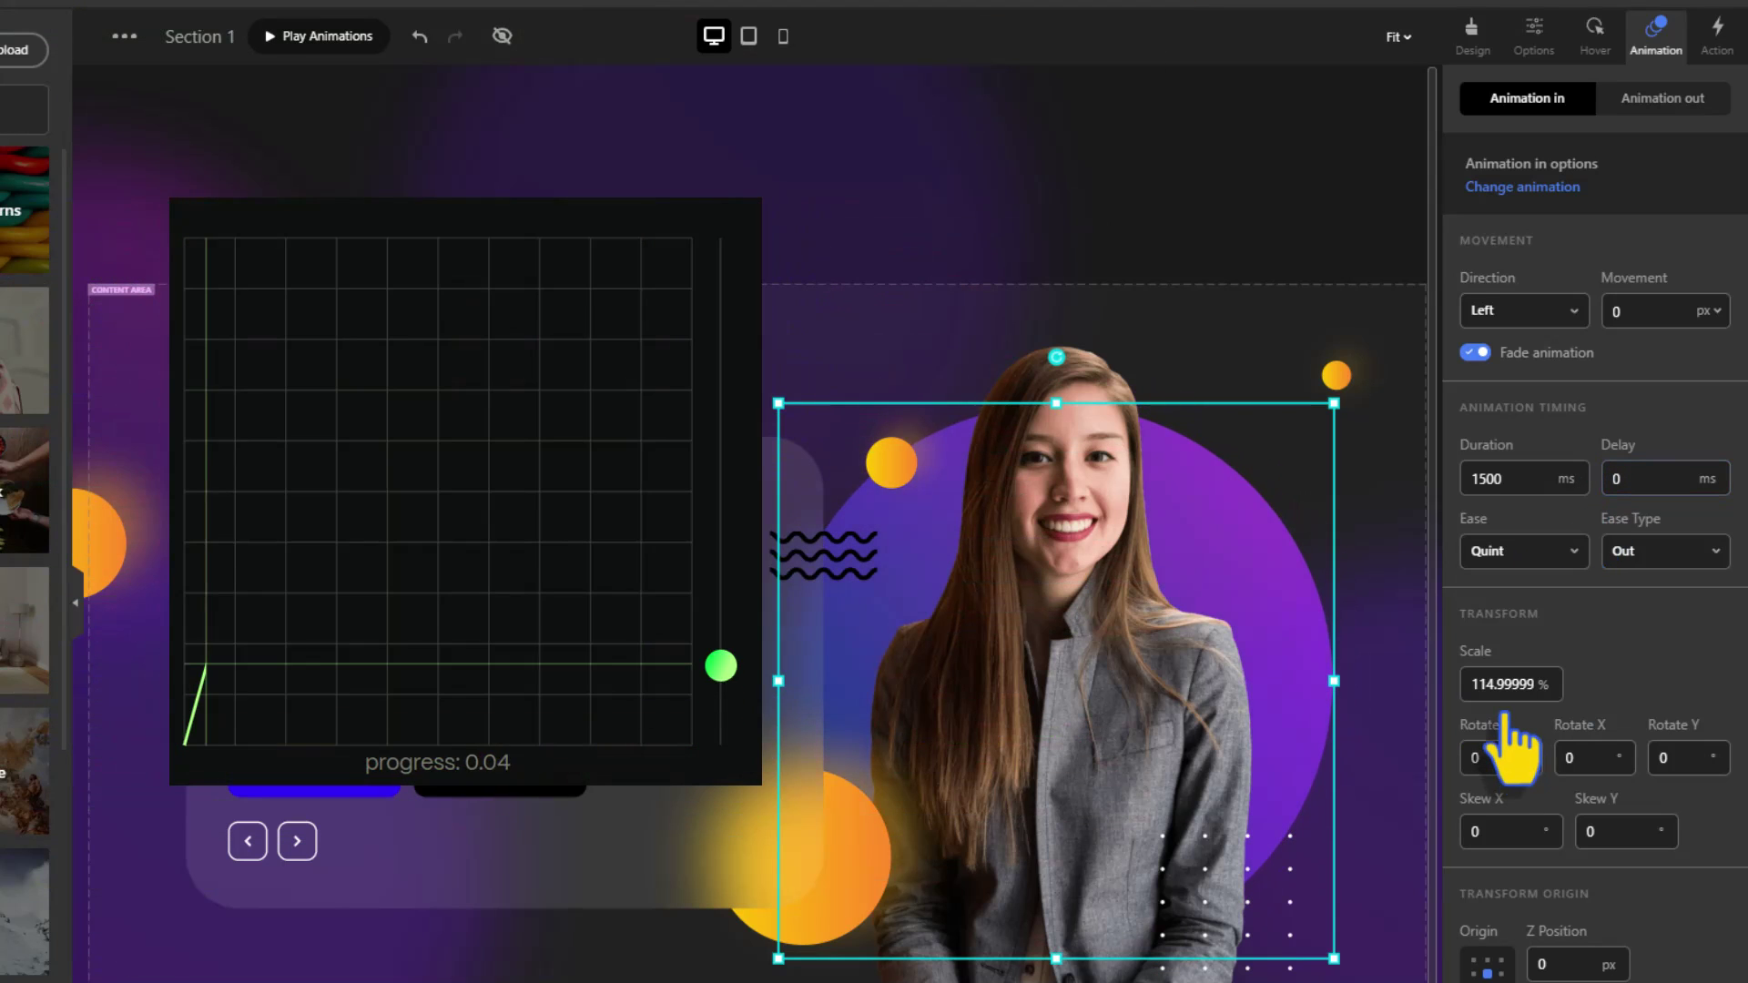
pyautogui.write('1')
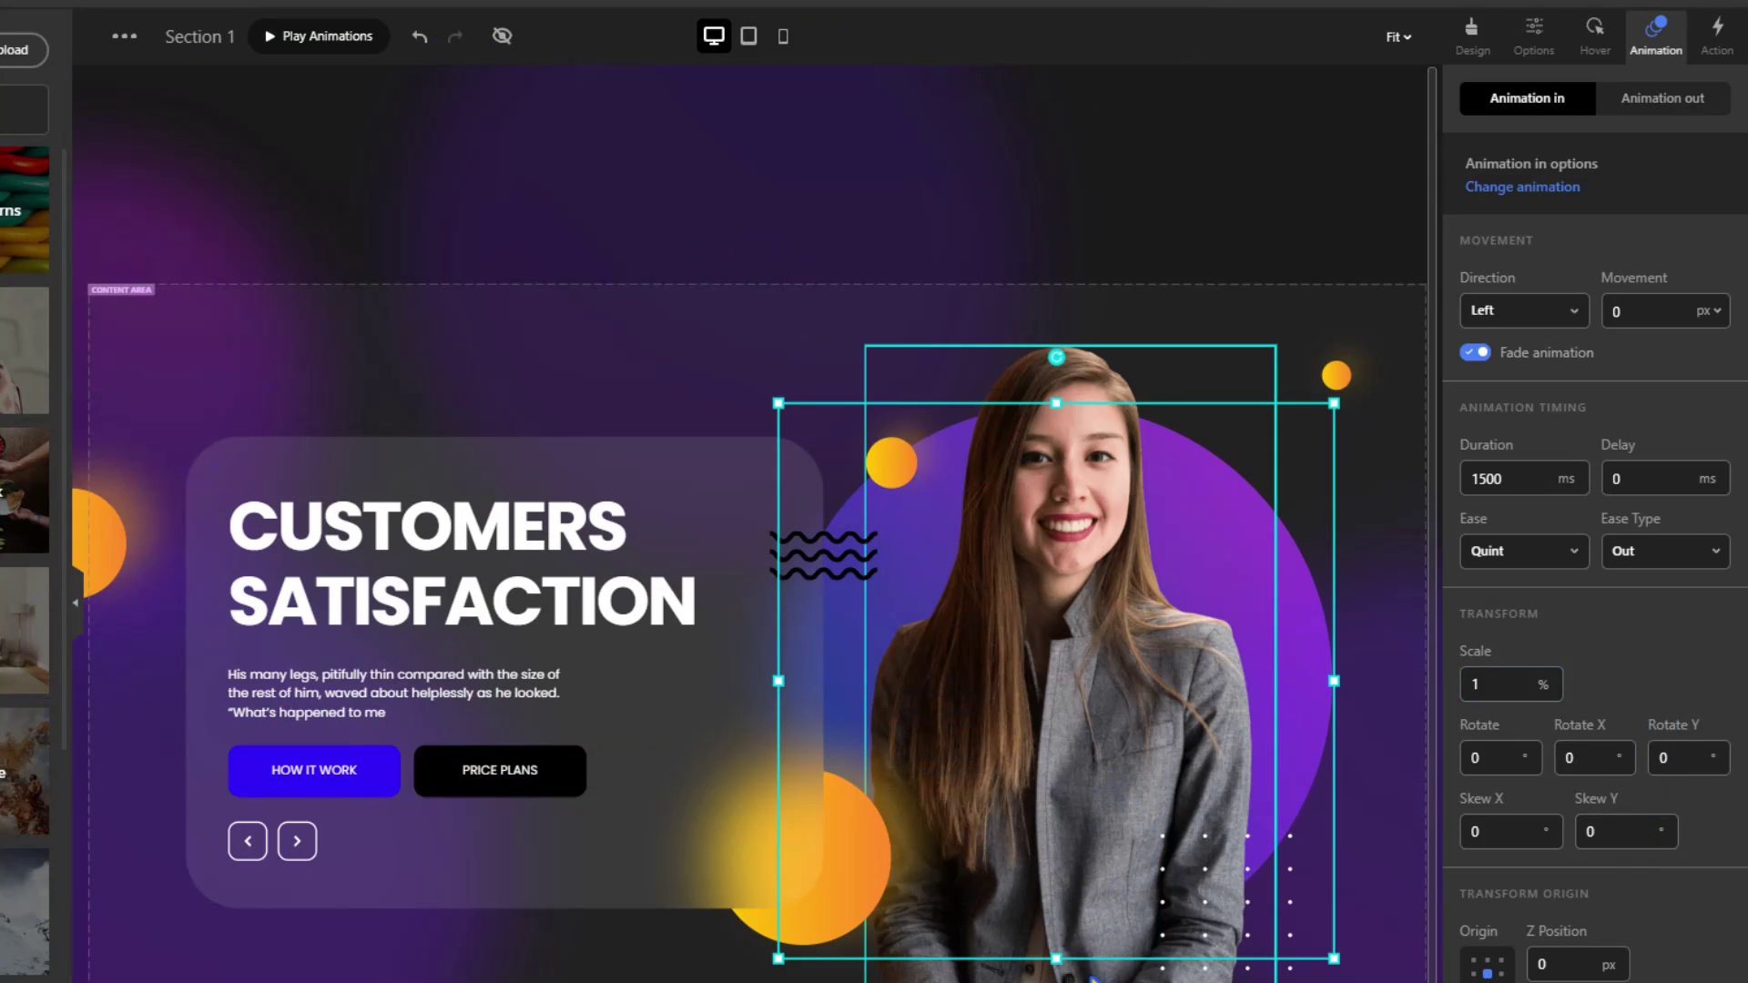
# Apply the Short Move from Down entrance animation to the woman's image
pyautogui.click(1071, 656)
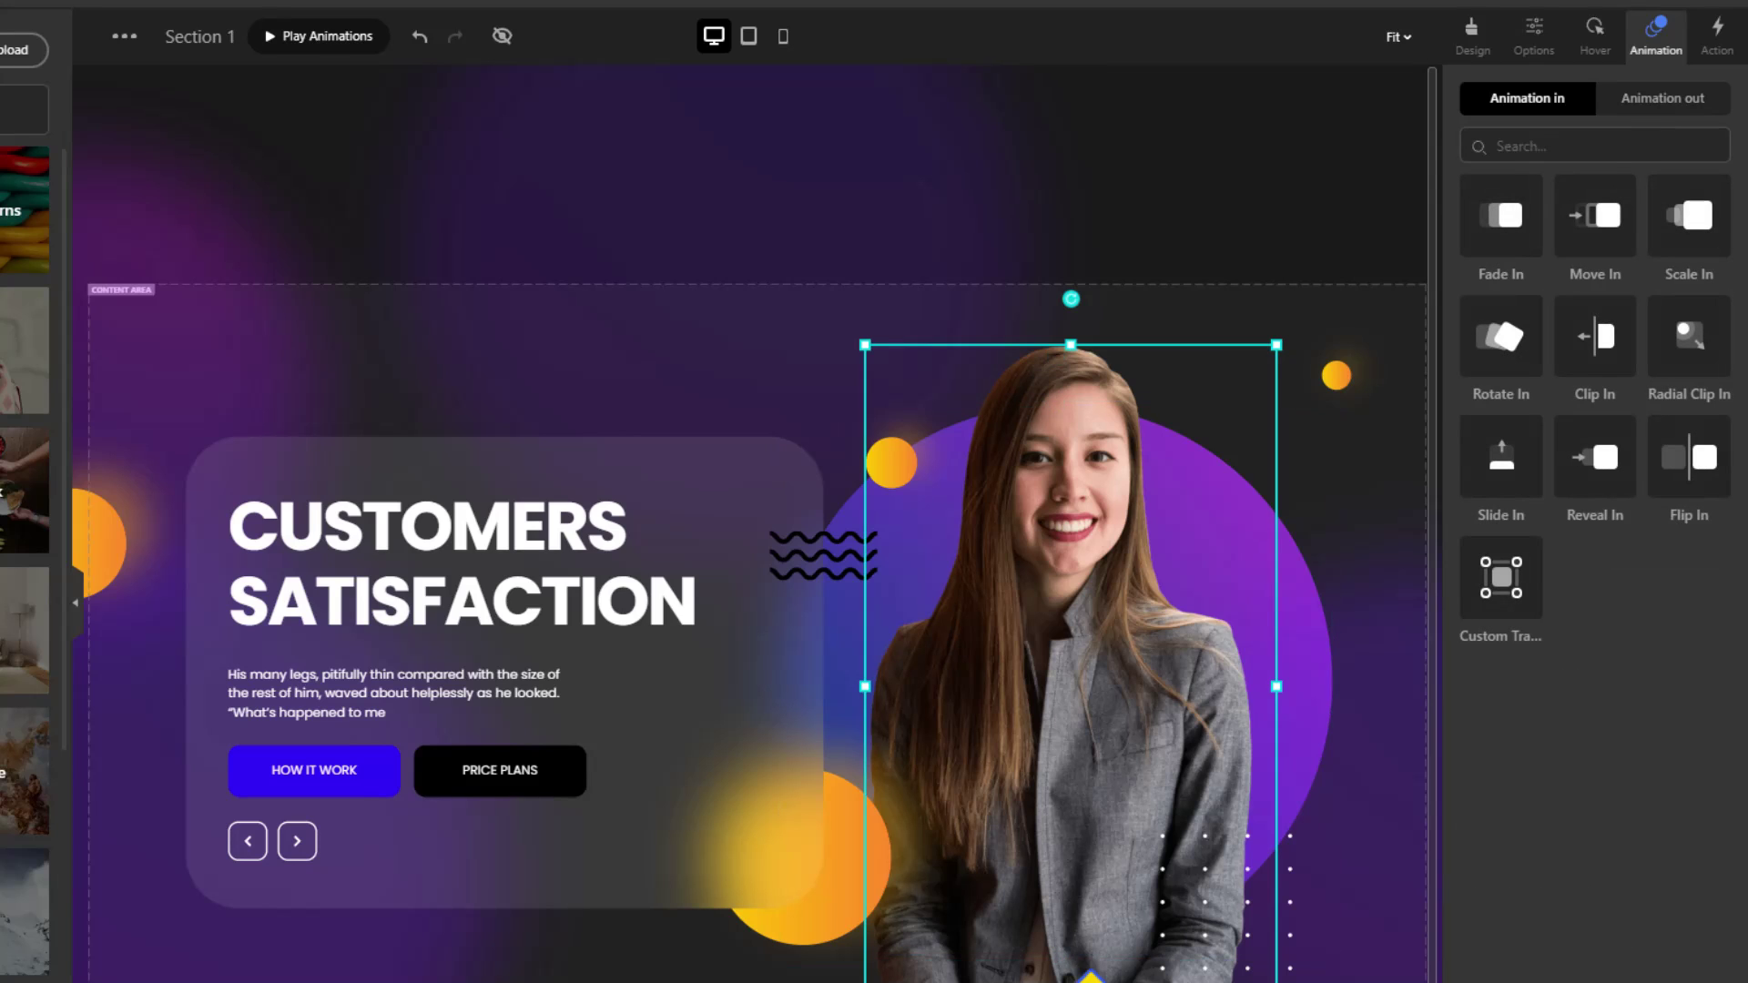
pyautogui.click(1597, 241)
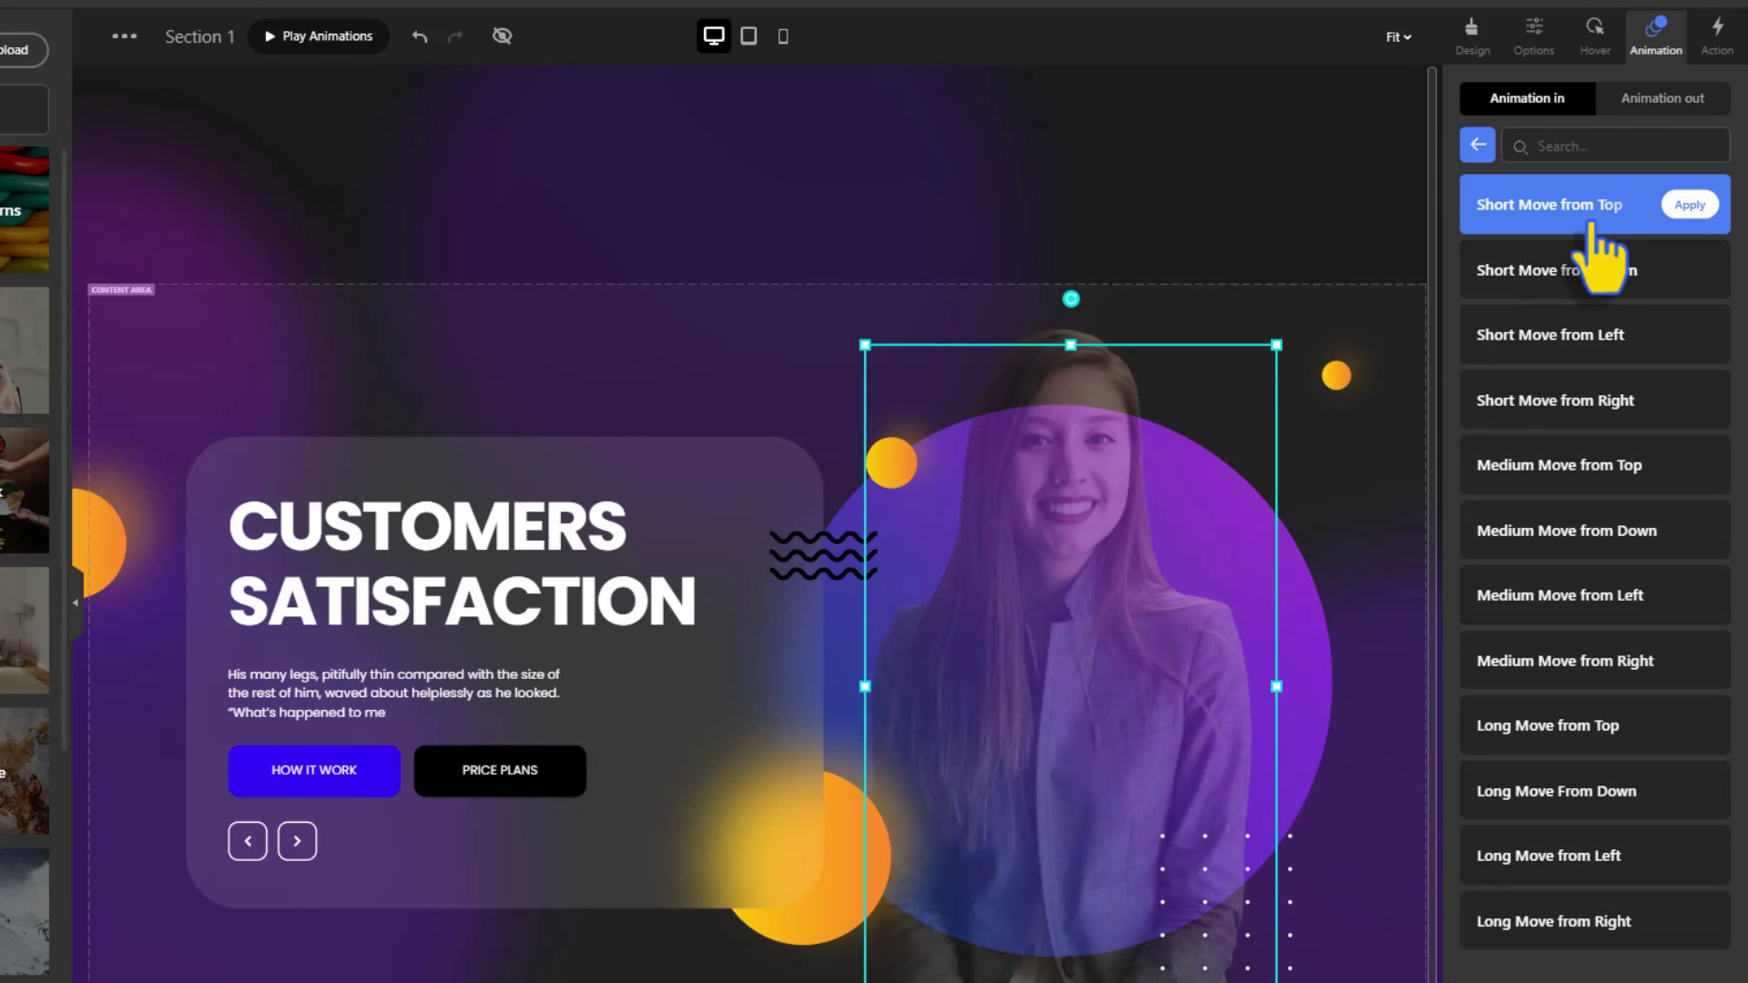
pyautogui.moveTo(1589, 291)
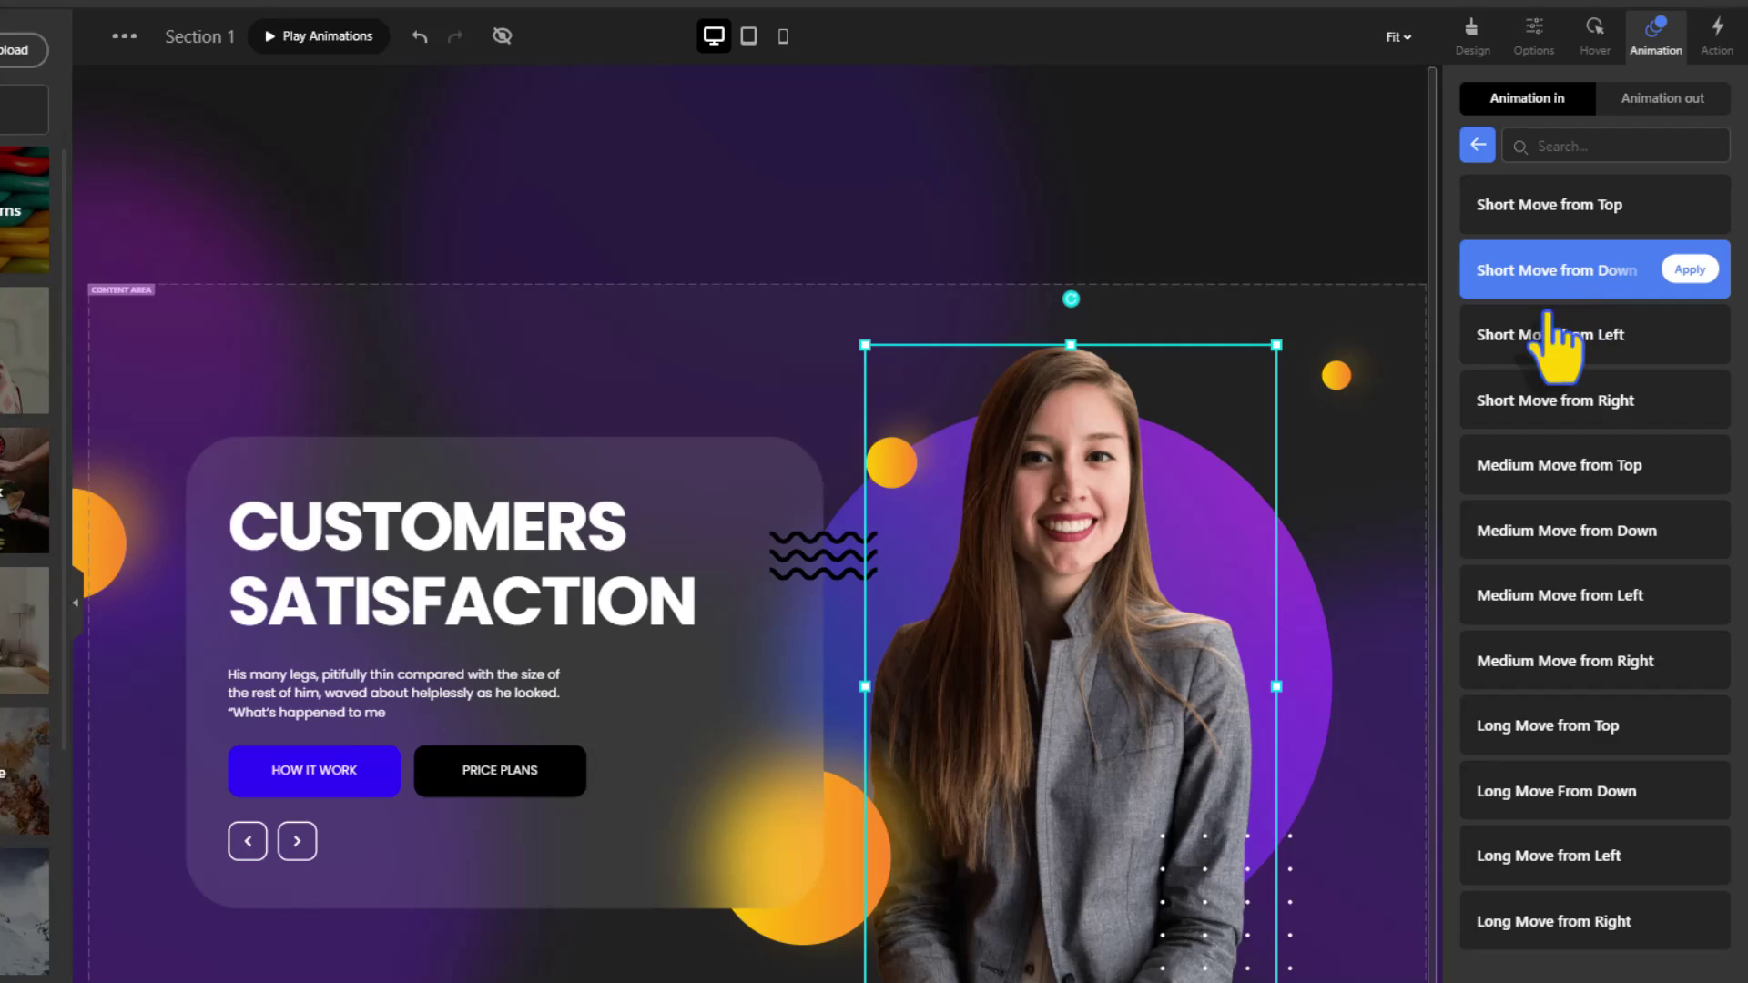
pyautogui.click(1561, 293)
# Give the woman image's animation a 1500 ms duration, 500 ms delay and Quint easing, and play the slide's animations
pyautogui.doubleClick(1466, 479)
pyautogui.write('150')
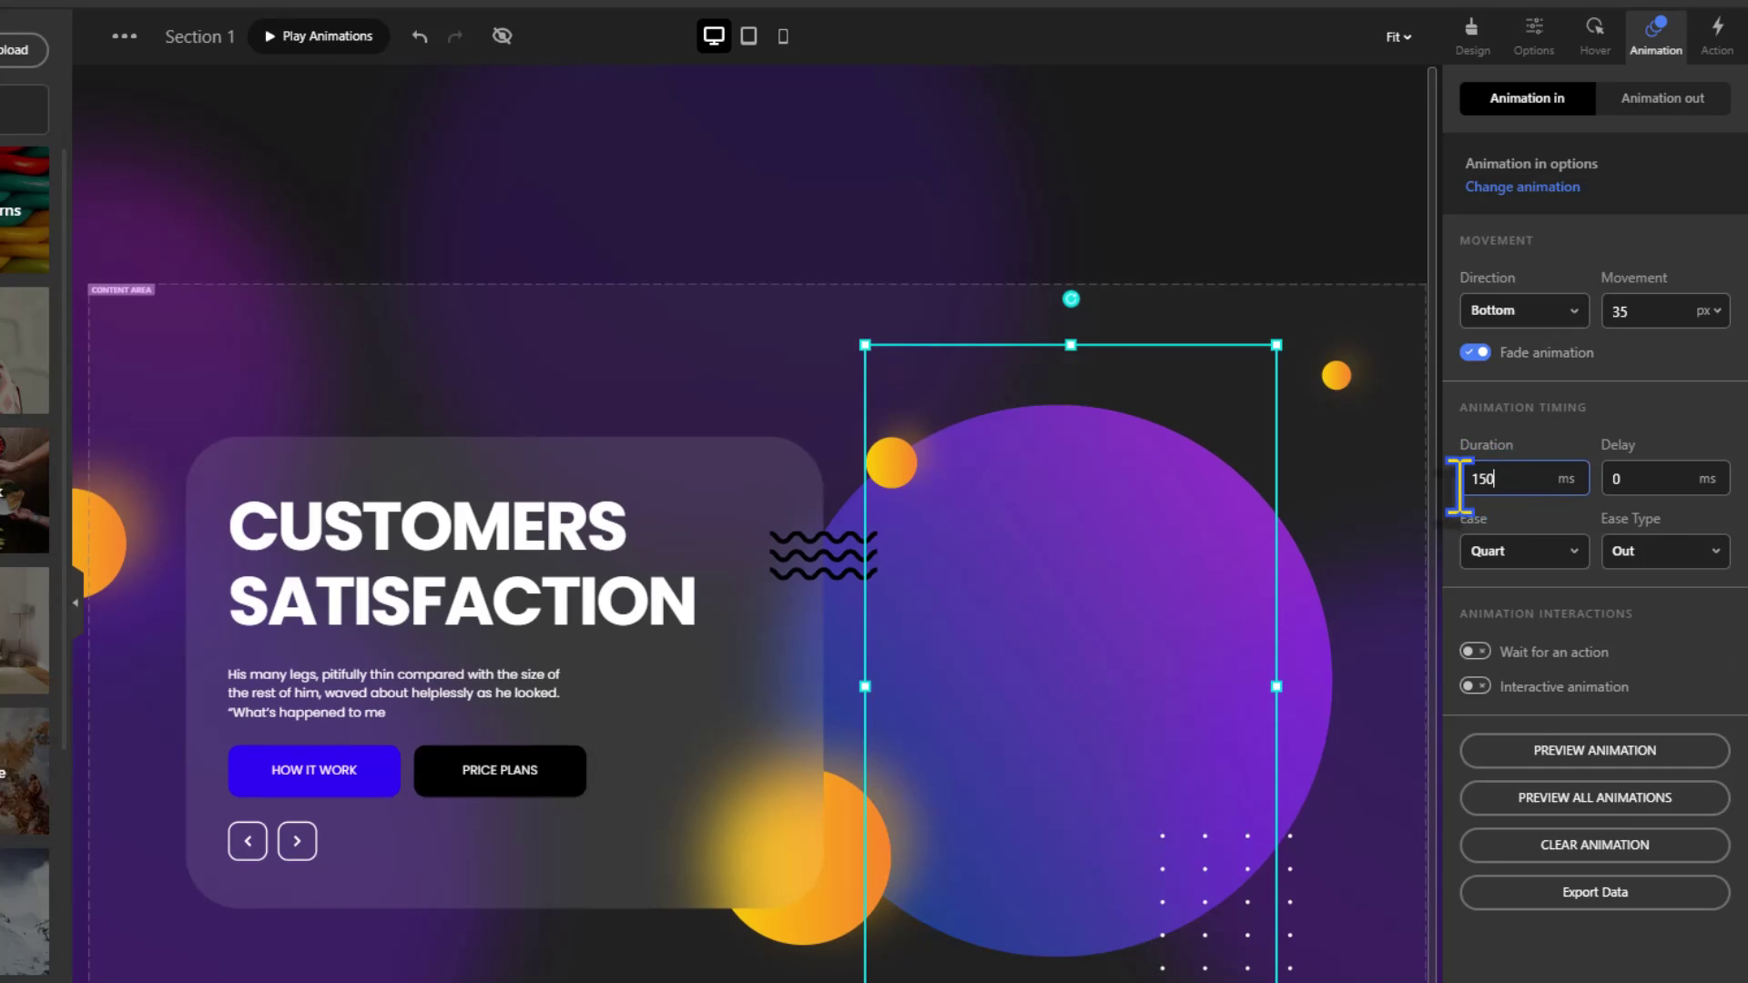
pyautogui.write('0')
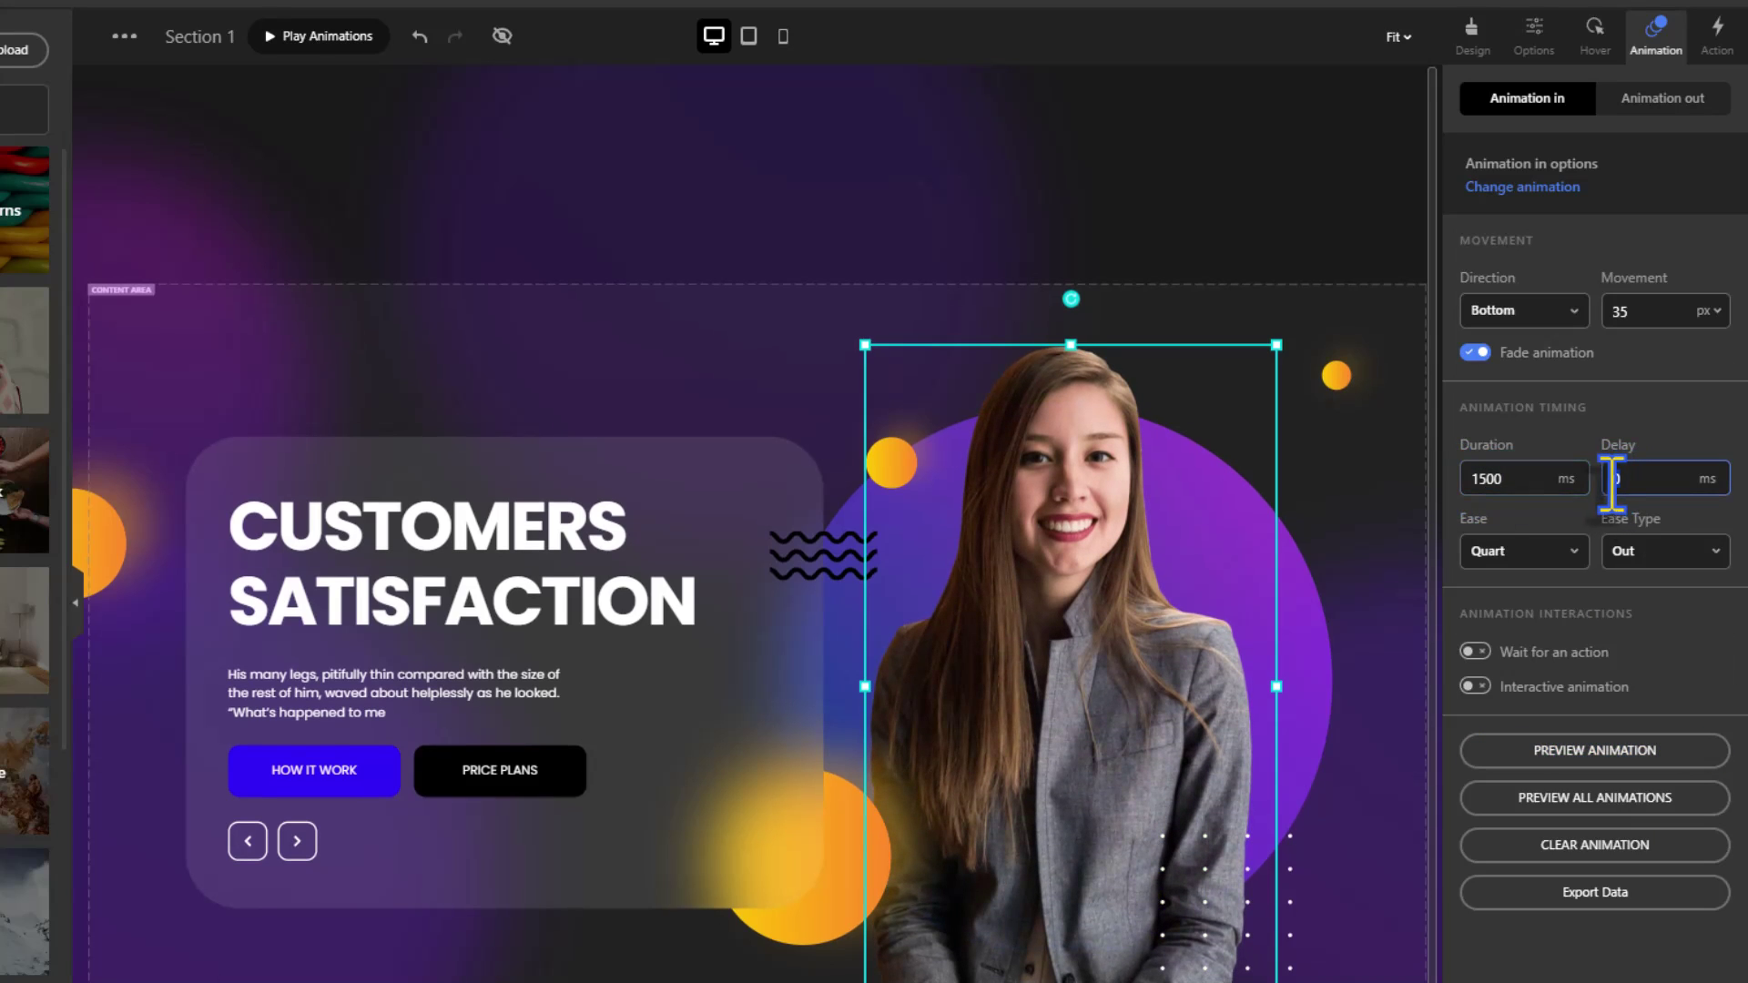
pyautogui.write('500')
pyautogui.click(1529, 552)
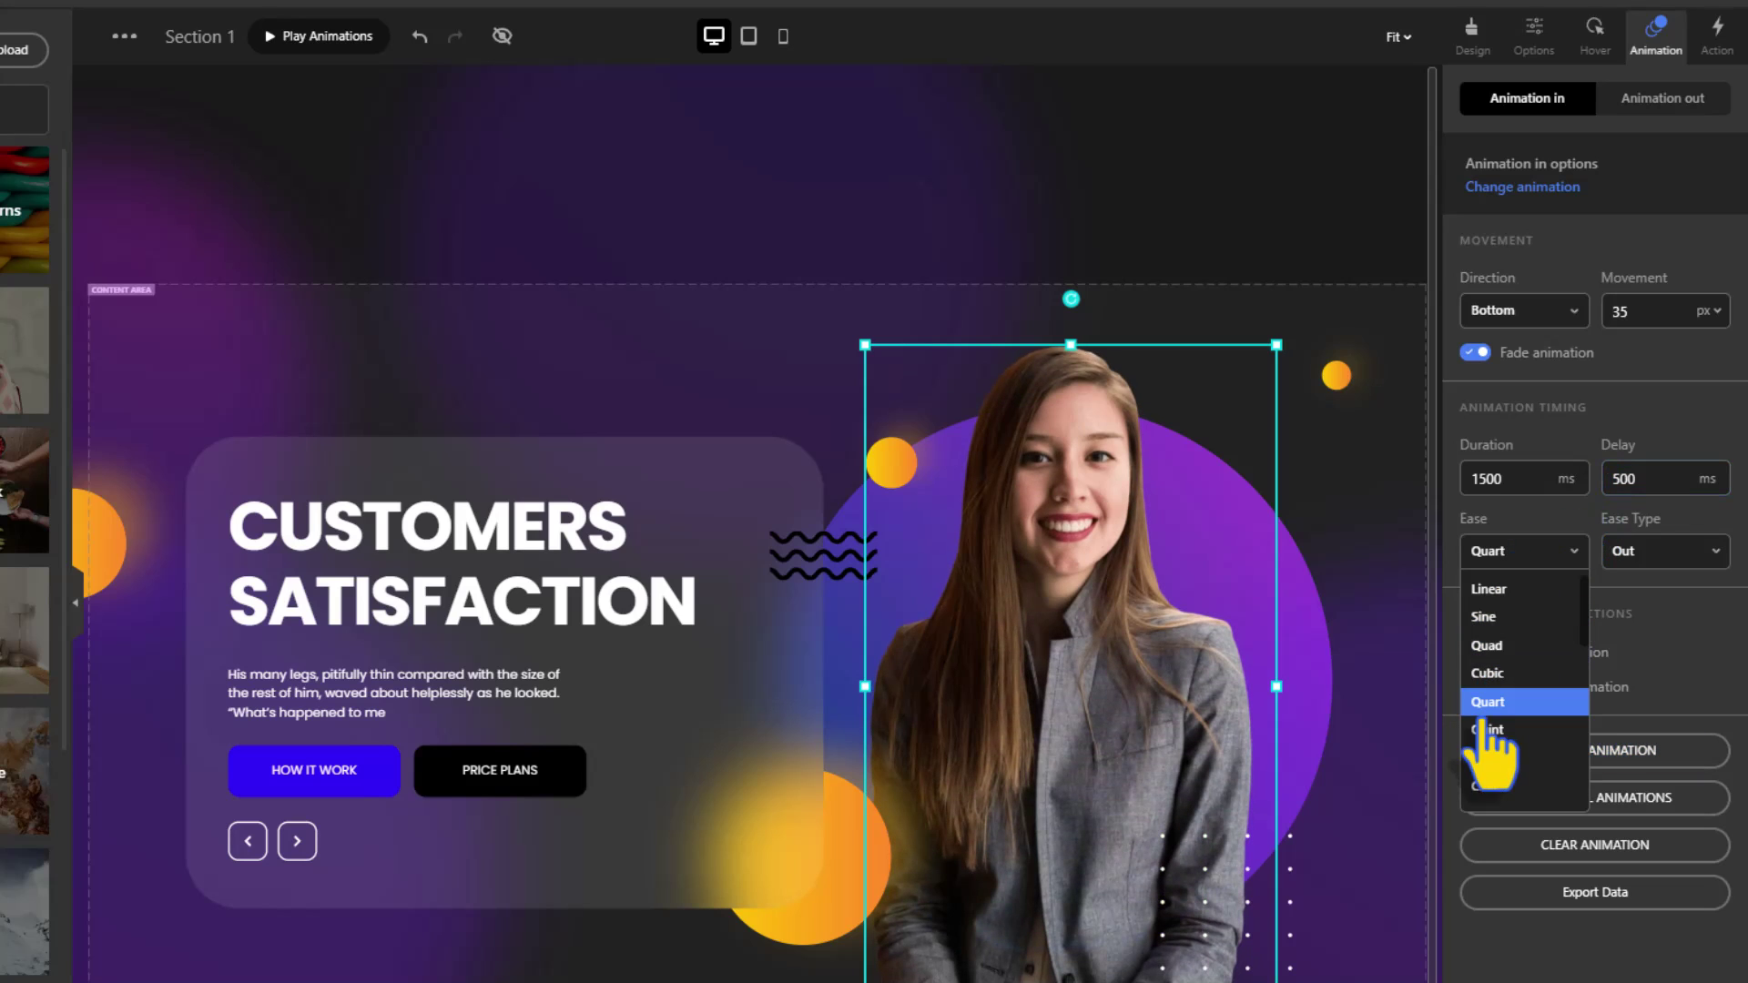
pyautogui.click(1482, 736)
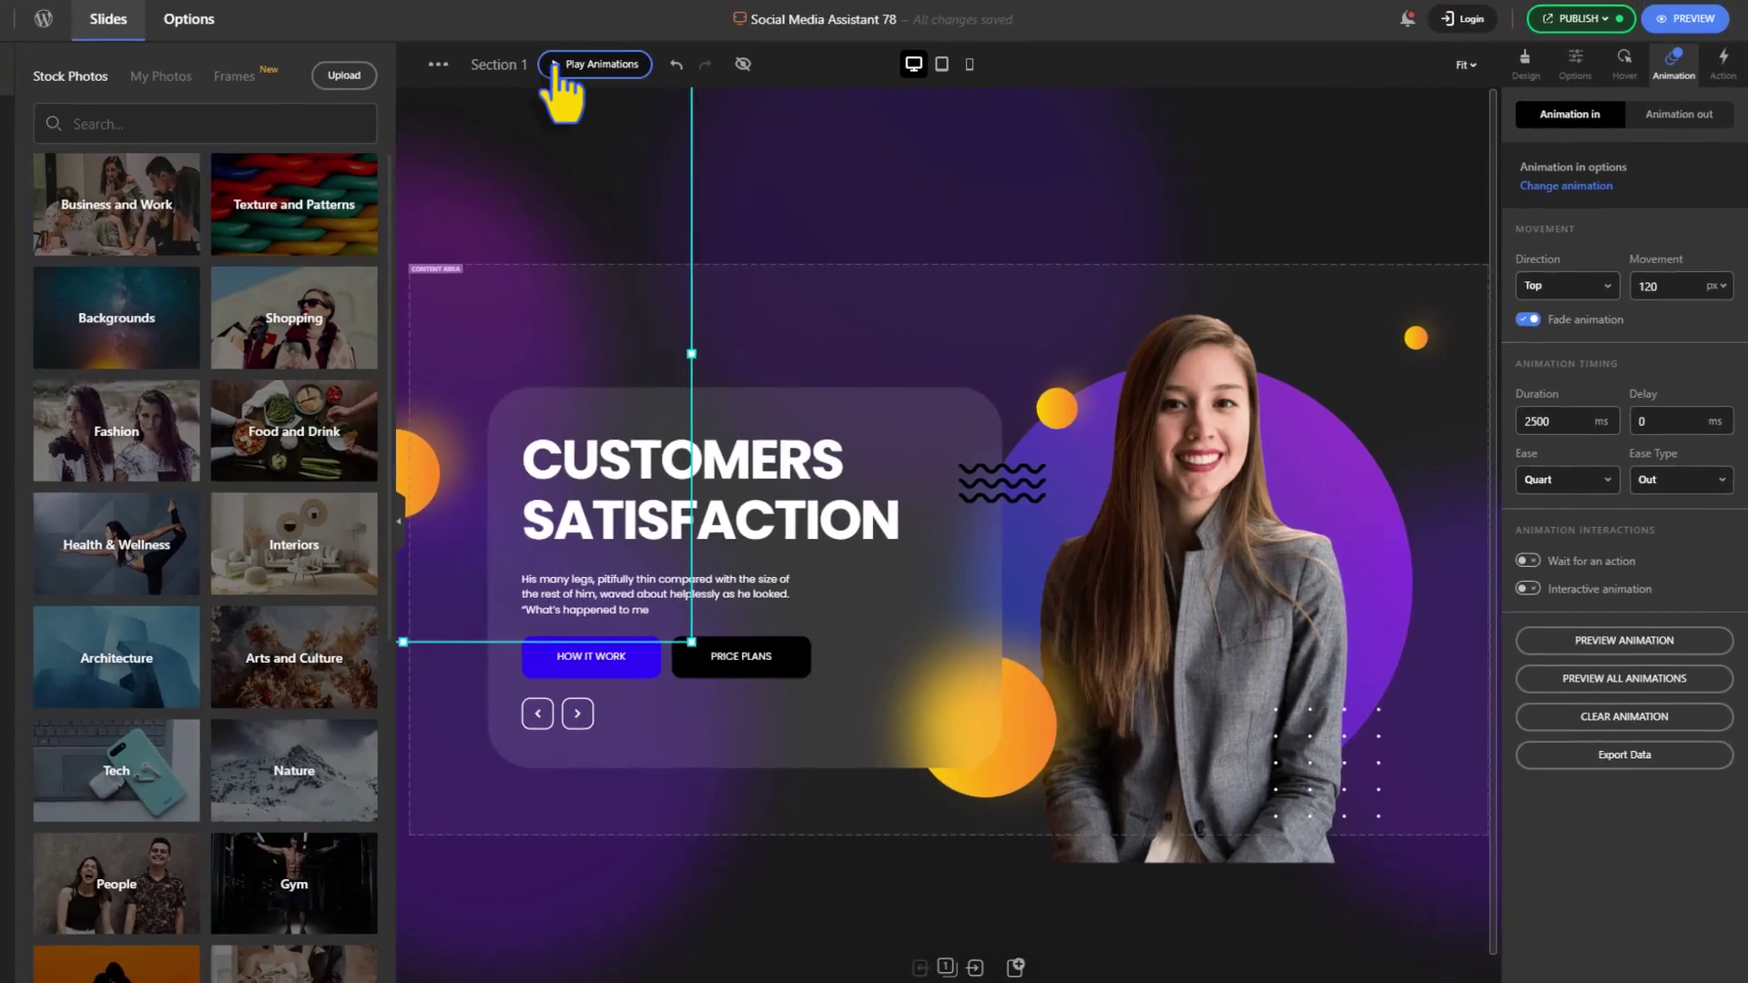
pyautogui.click(319, 36)
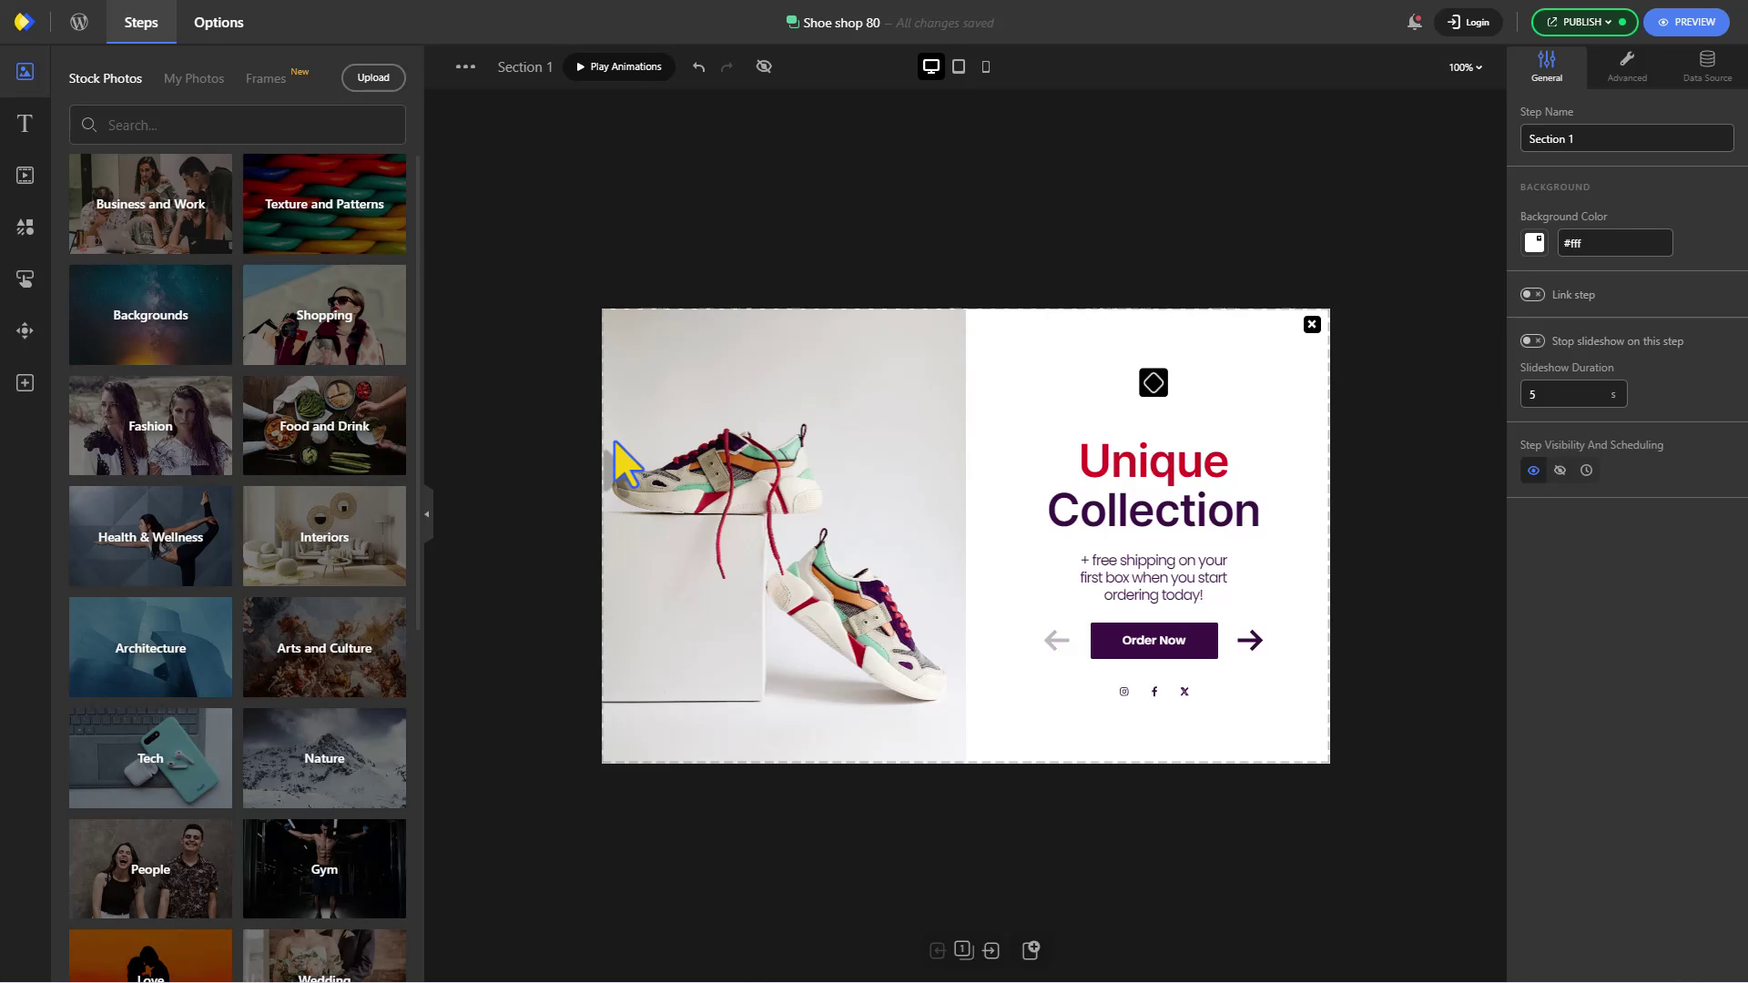
# Apply the Reveal and scale down entrance animation to the shoe image in the Shoe shop 80 popup
pyautogui.click(674, 510)
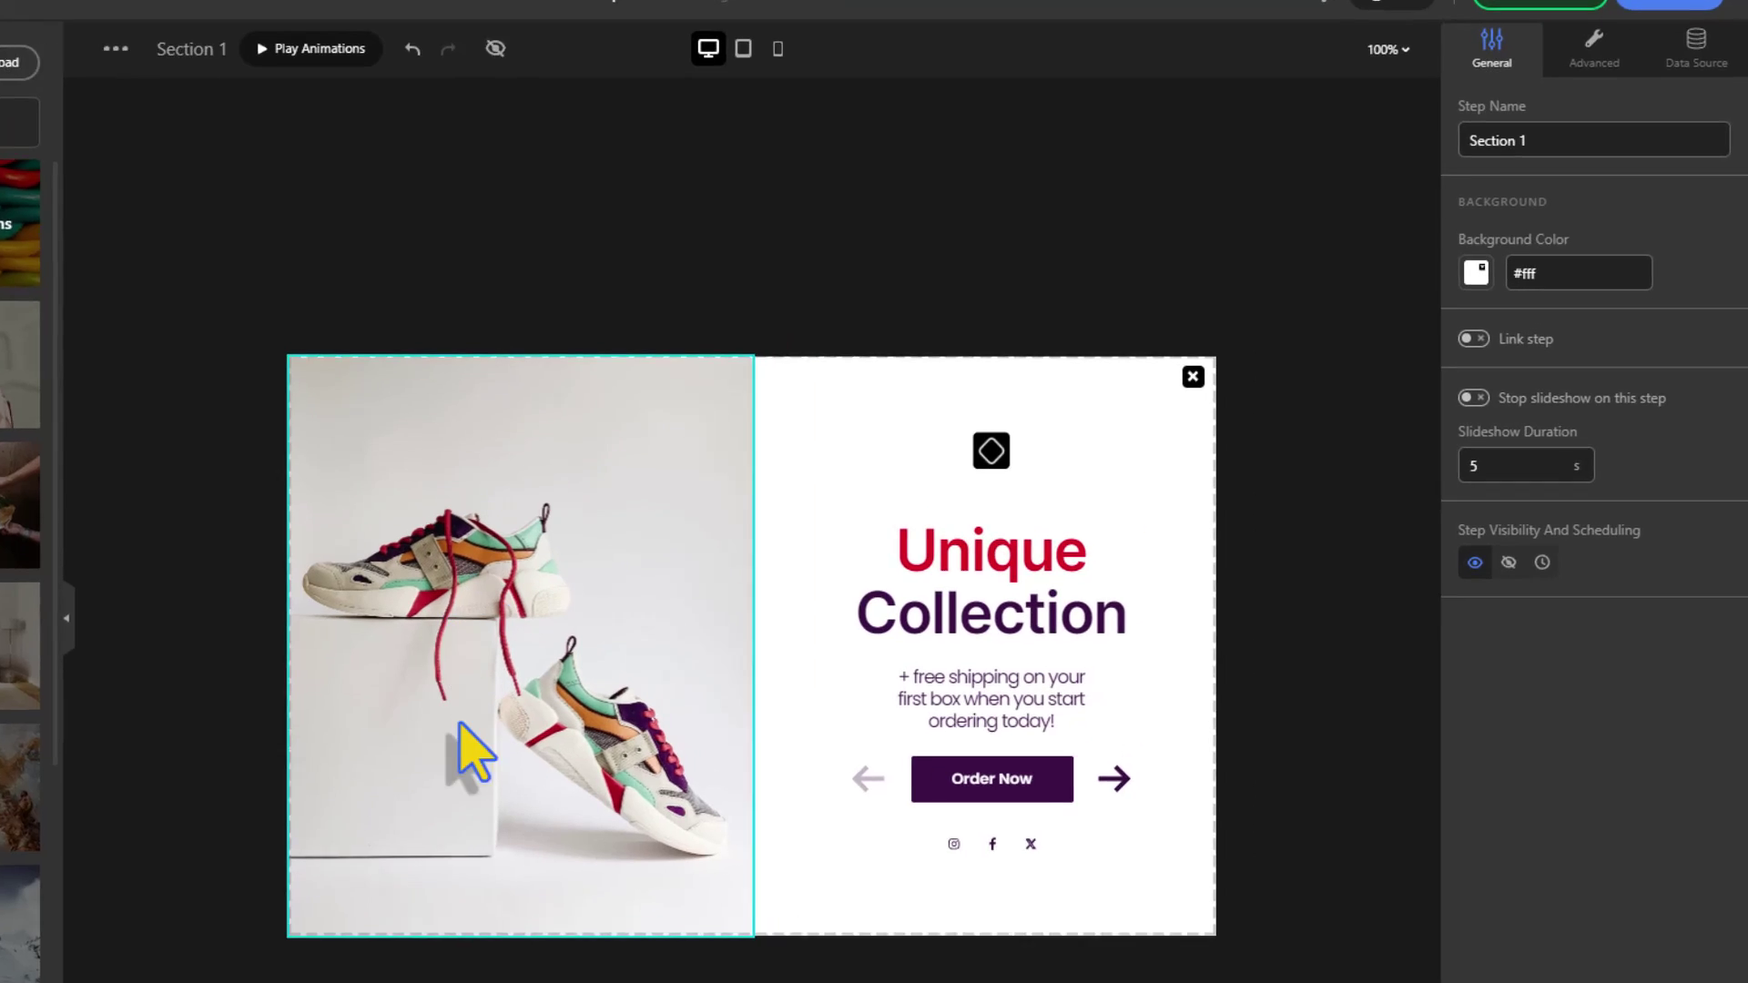
pyautogui.click(472, 733)
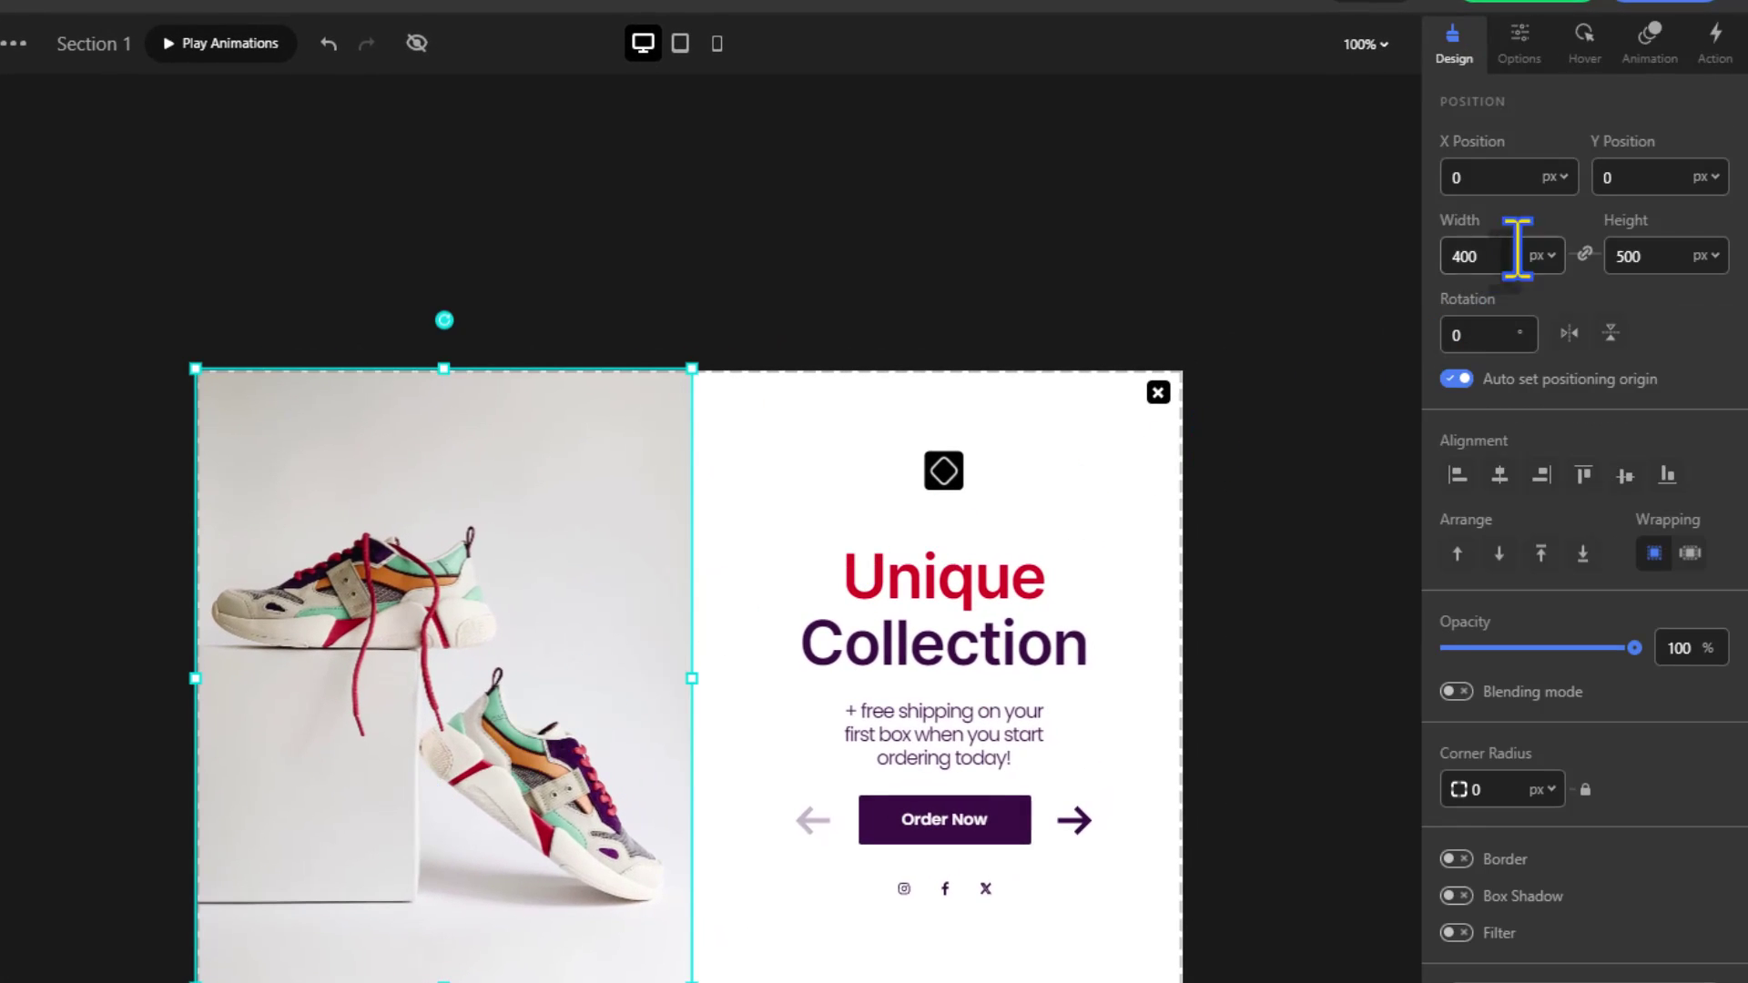
pyautogui.click(1650, 45)
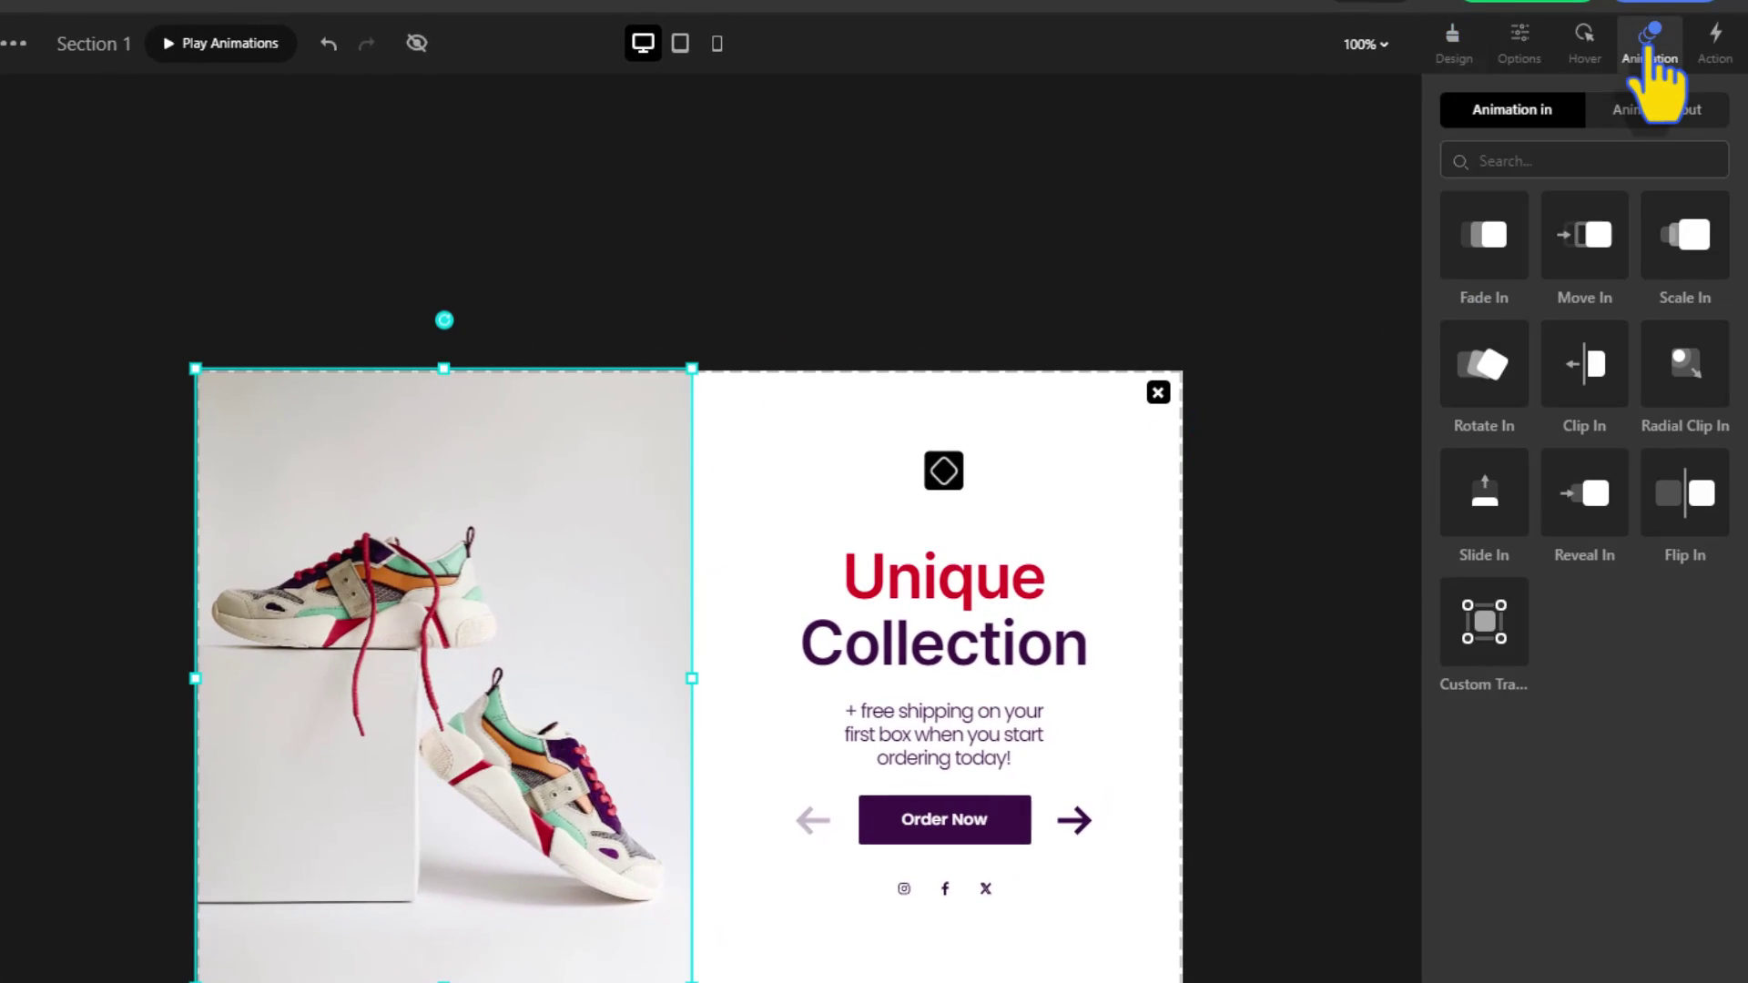
pyautogui.click(1608, 521)
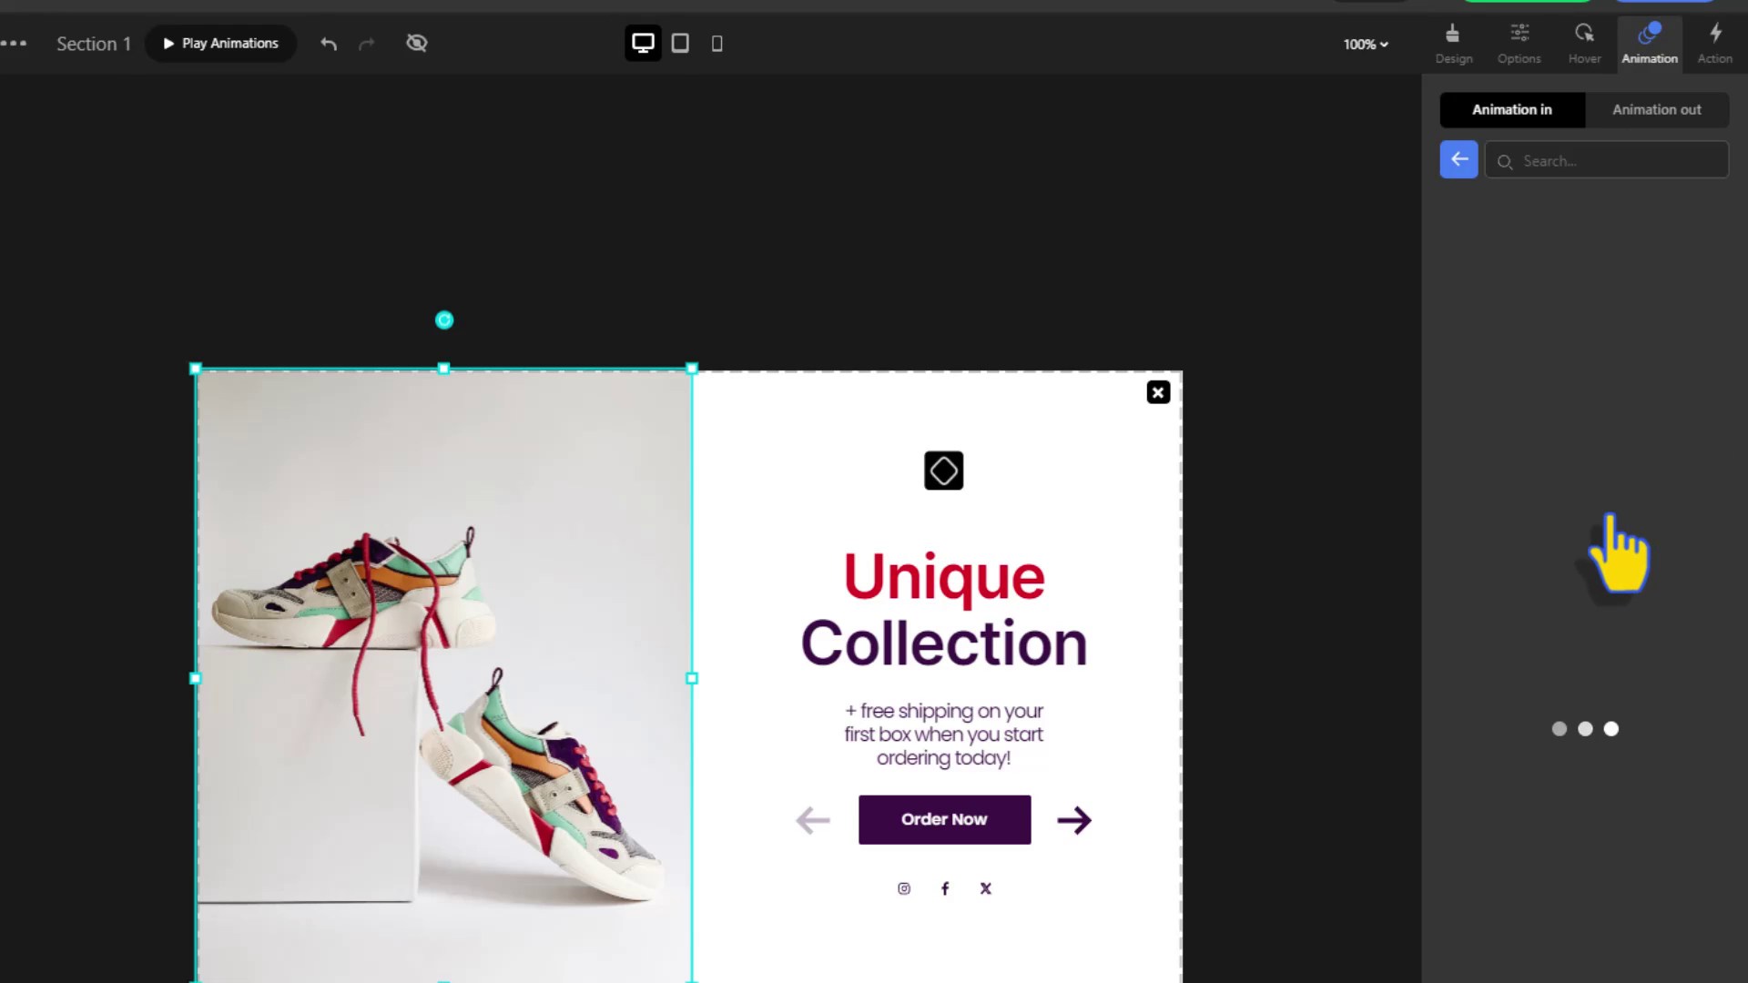
pyautogui.moveTo(1602, 501)
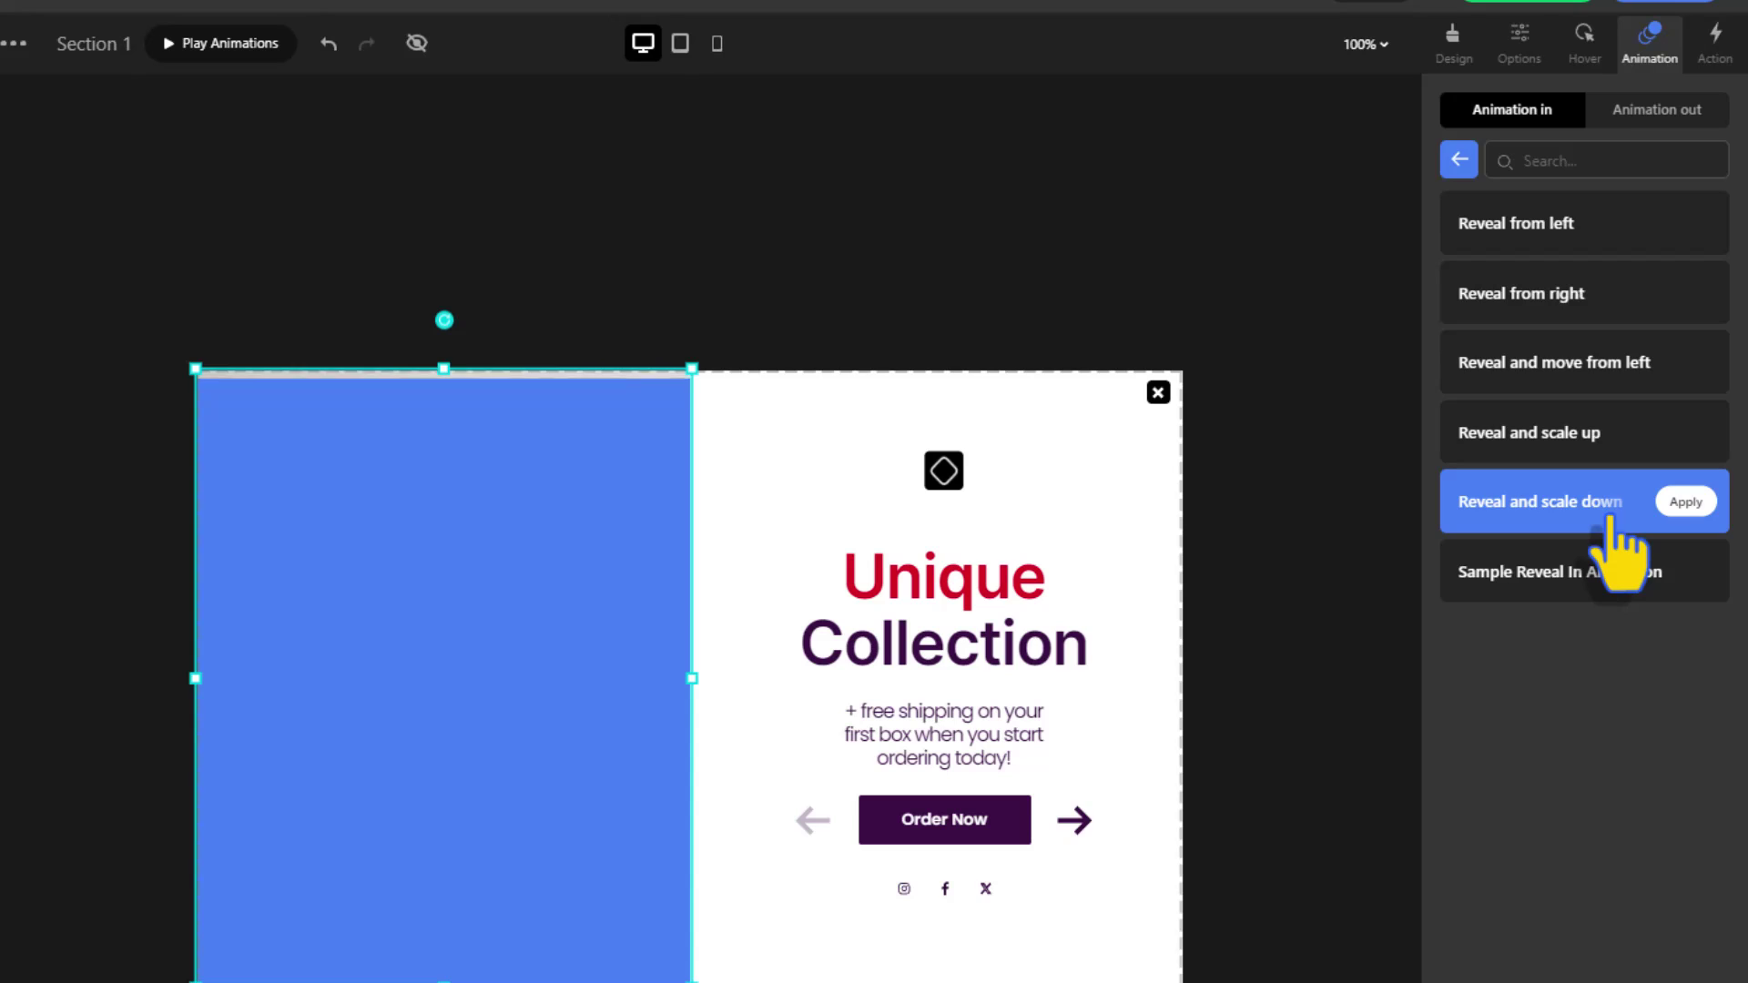
pyautogui.click(1548, 506)
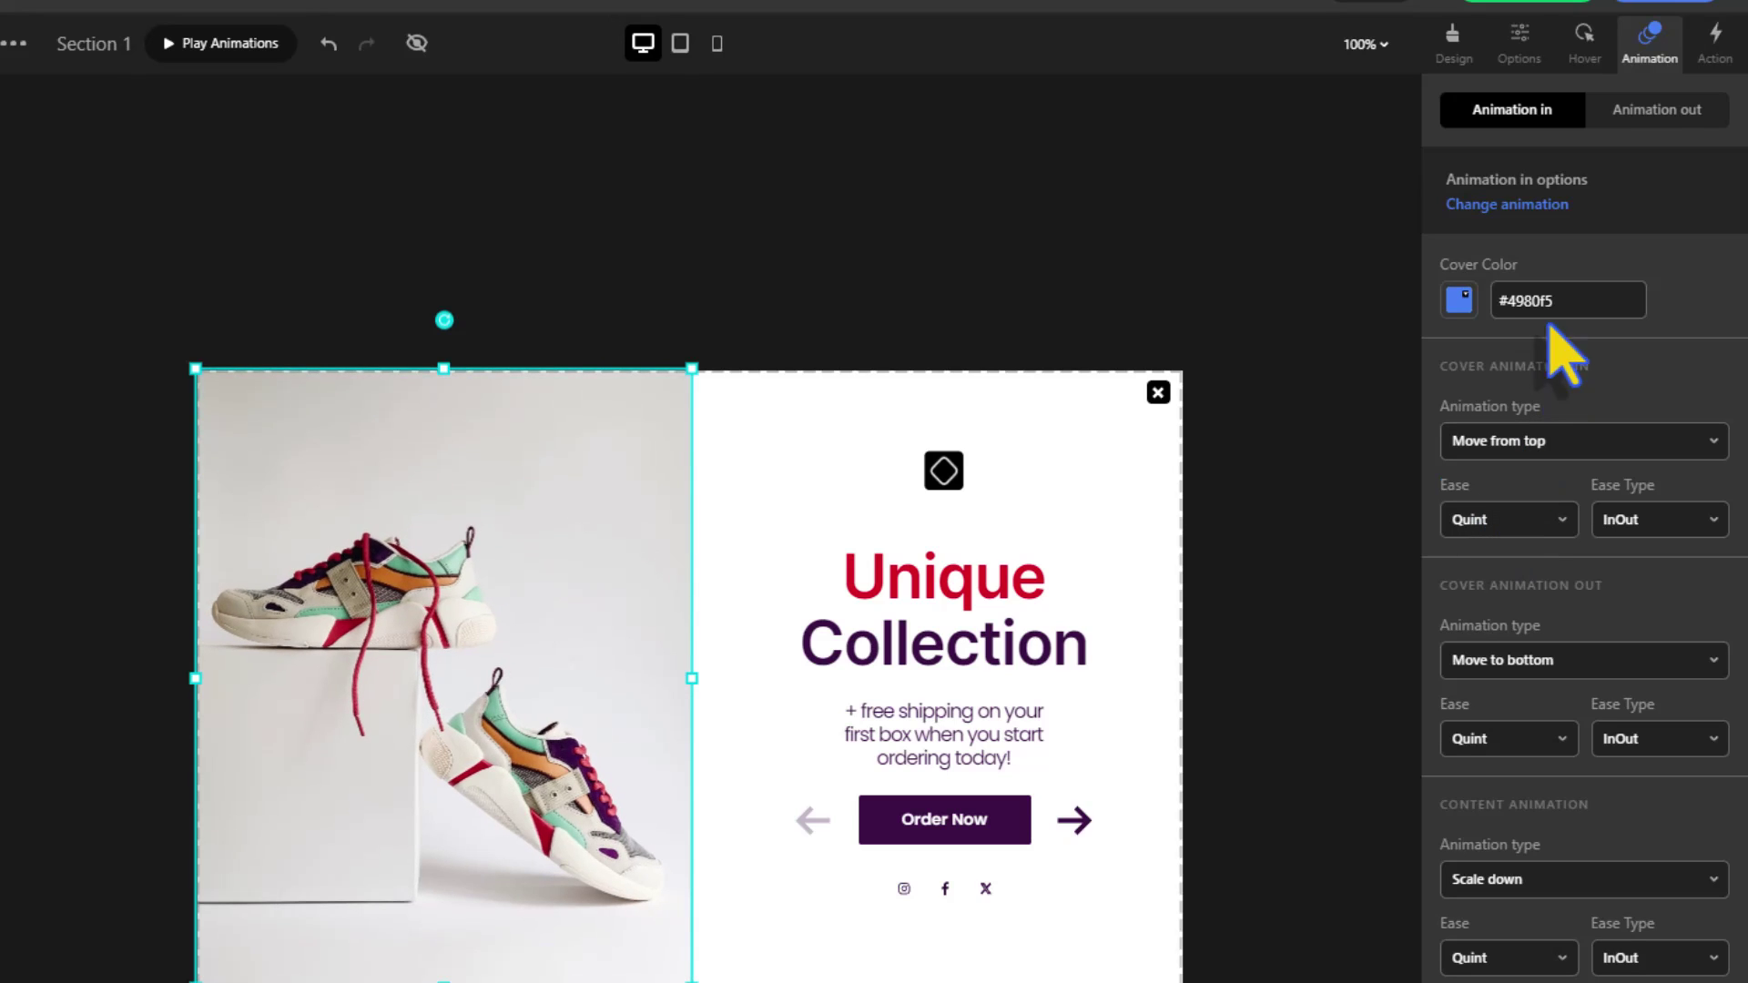
# Set the shoe image's cover color to #3b1046 and its cover animation in to Quart easing with the Out ease type
pyautogui.write('#3b1046')
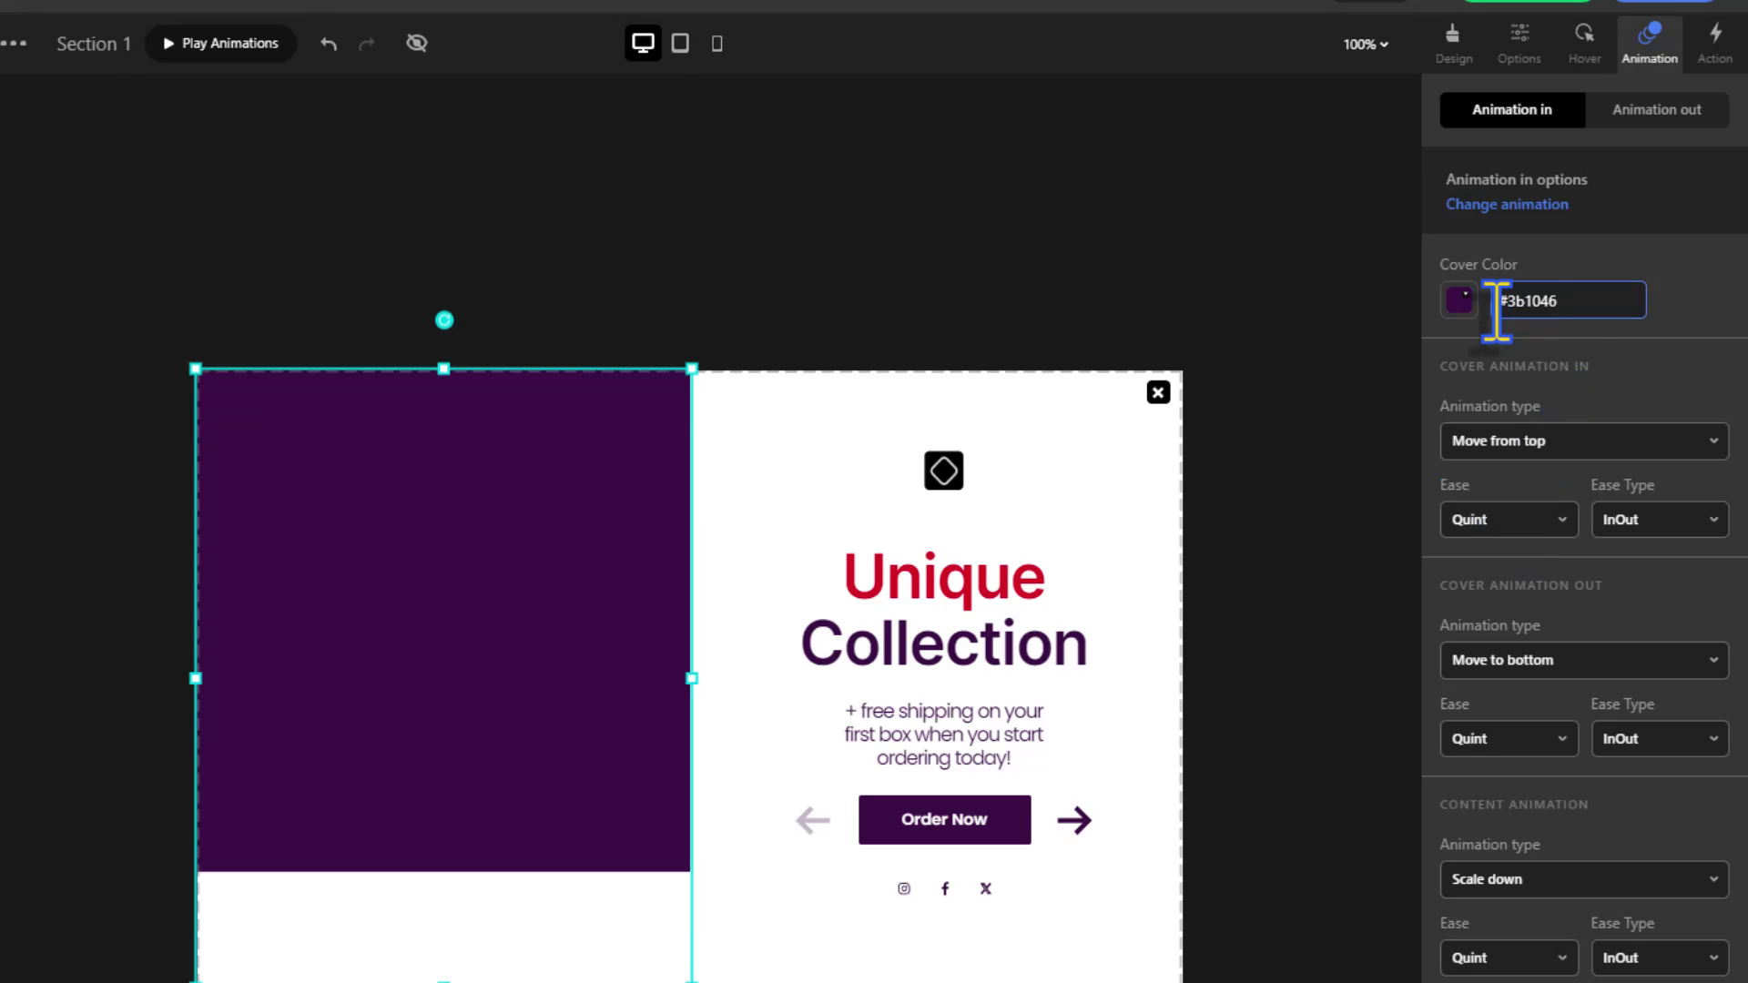
pyautogui.click(1506, 519)
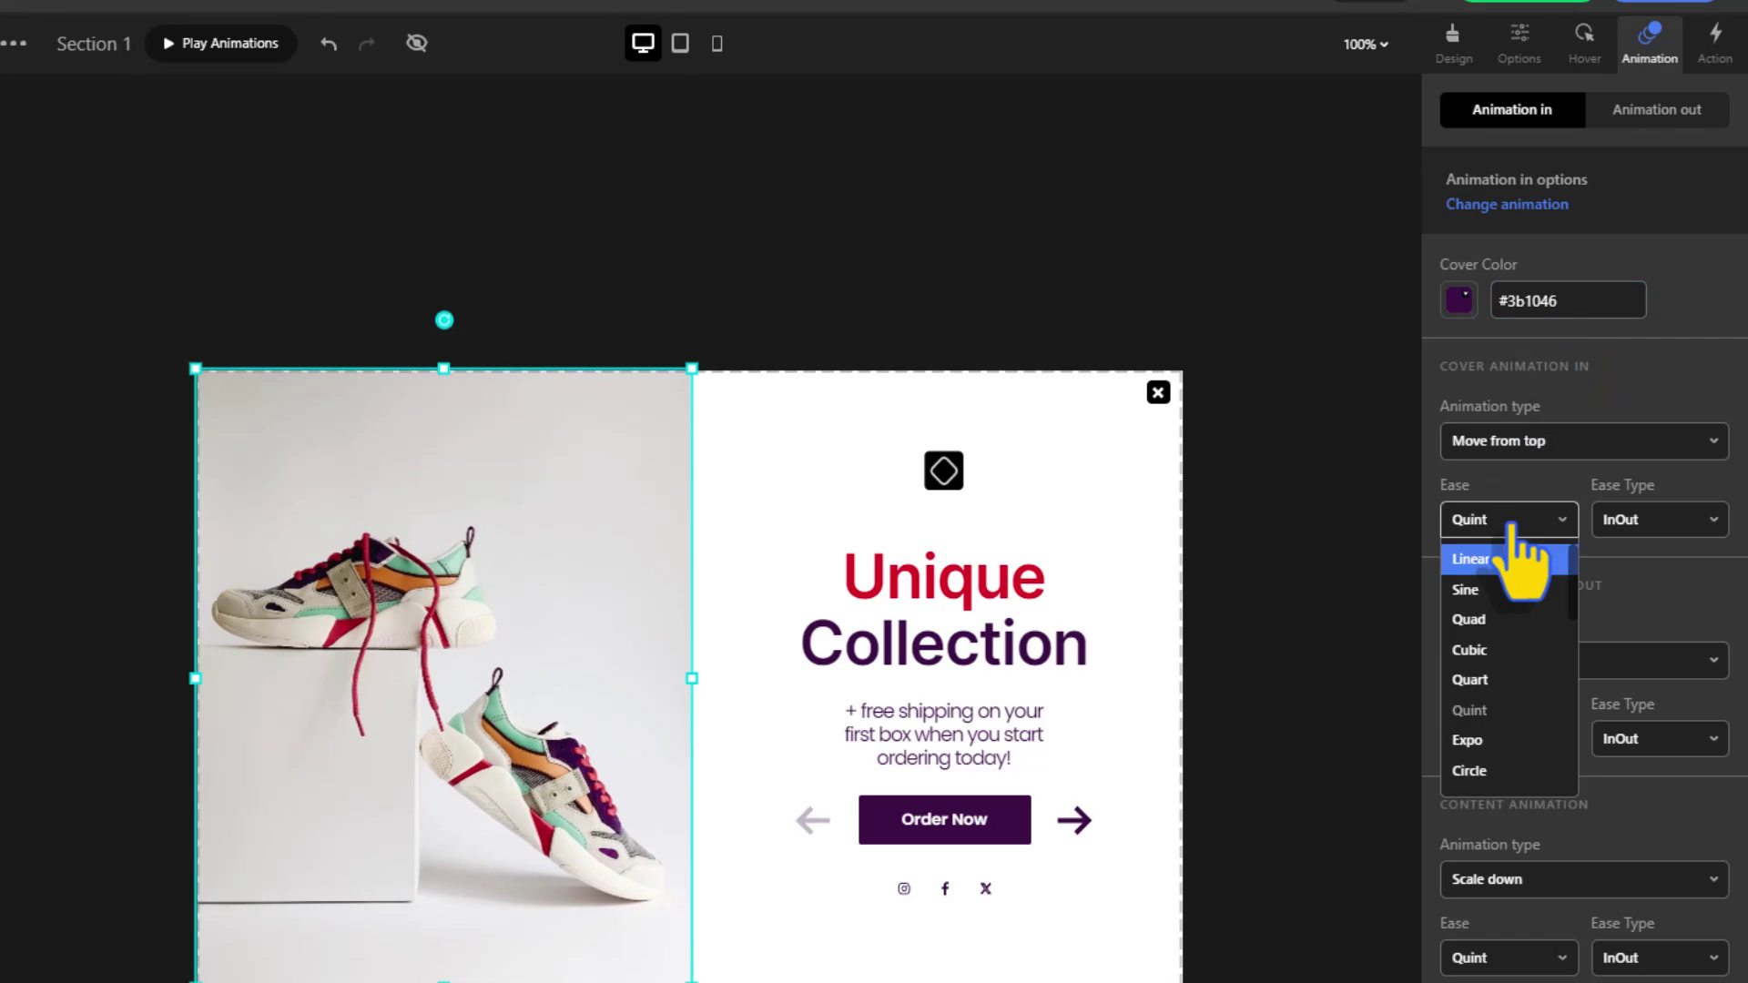
pyautogui.click(1486, 679)
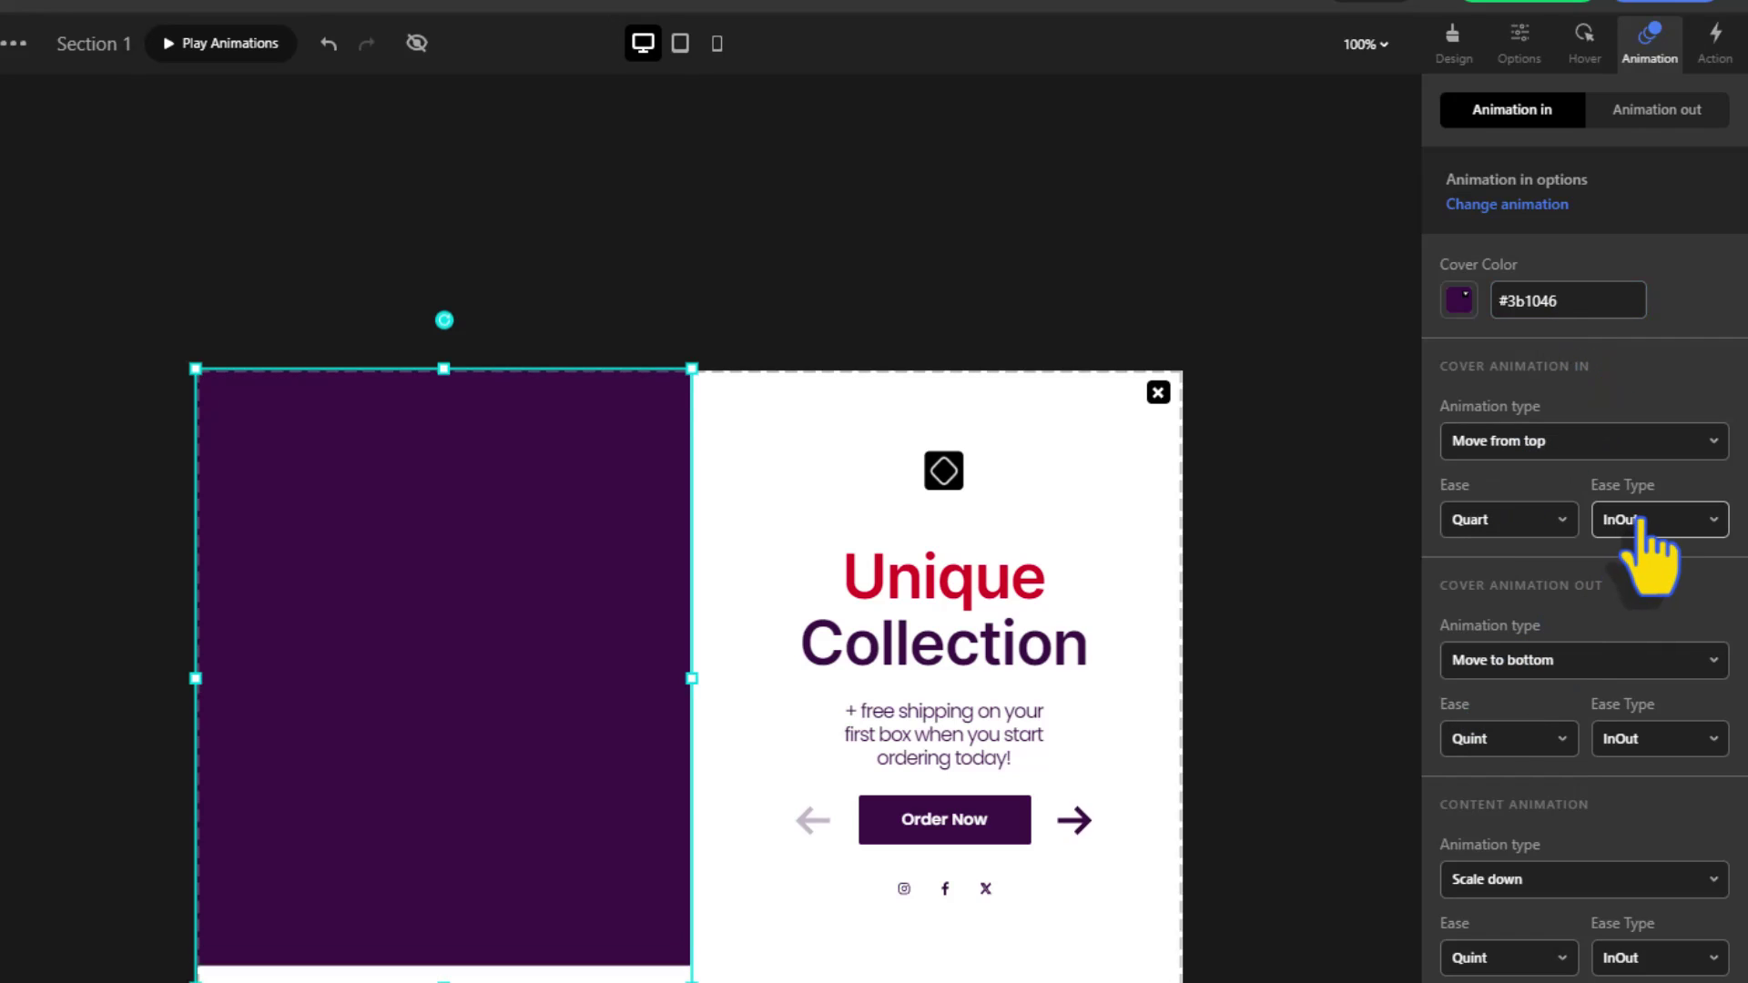
pyautogui.click(1639, 520)
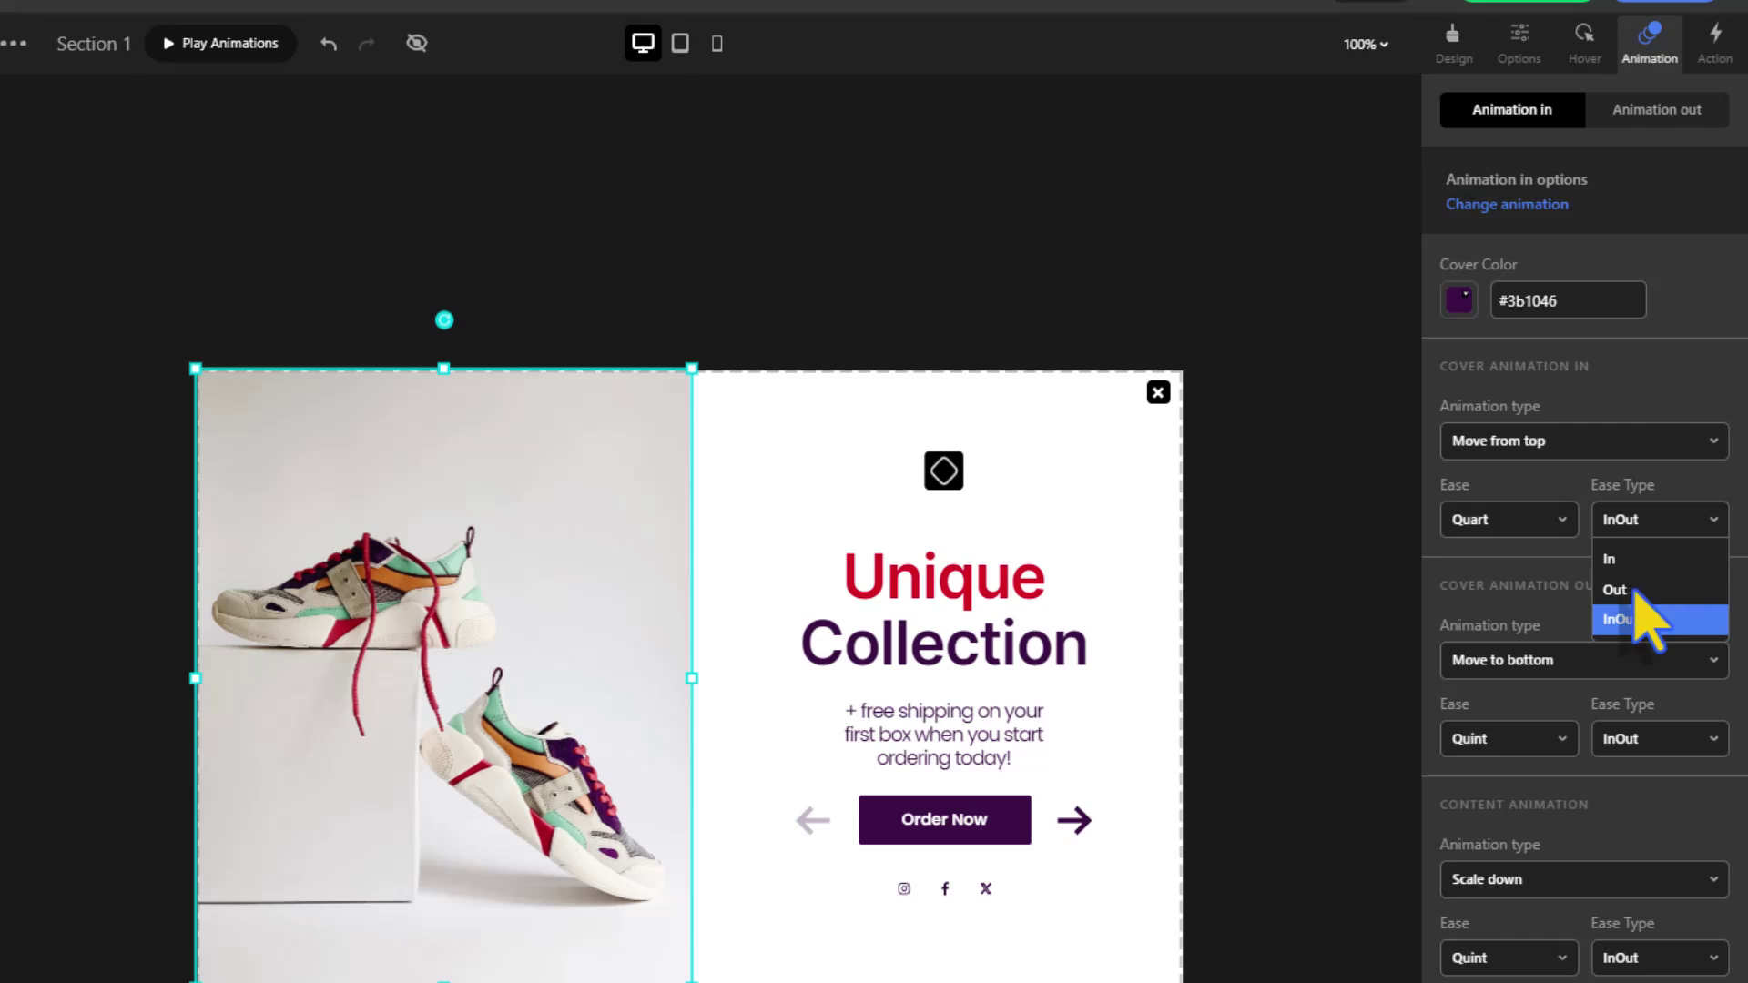
pyautogui.click(1616, 589)
# Give the shoe image's content animation Quart easing with the Out ease type, and play the popup's animations
pyautogui.click(1511, 958)
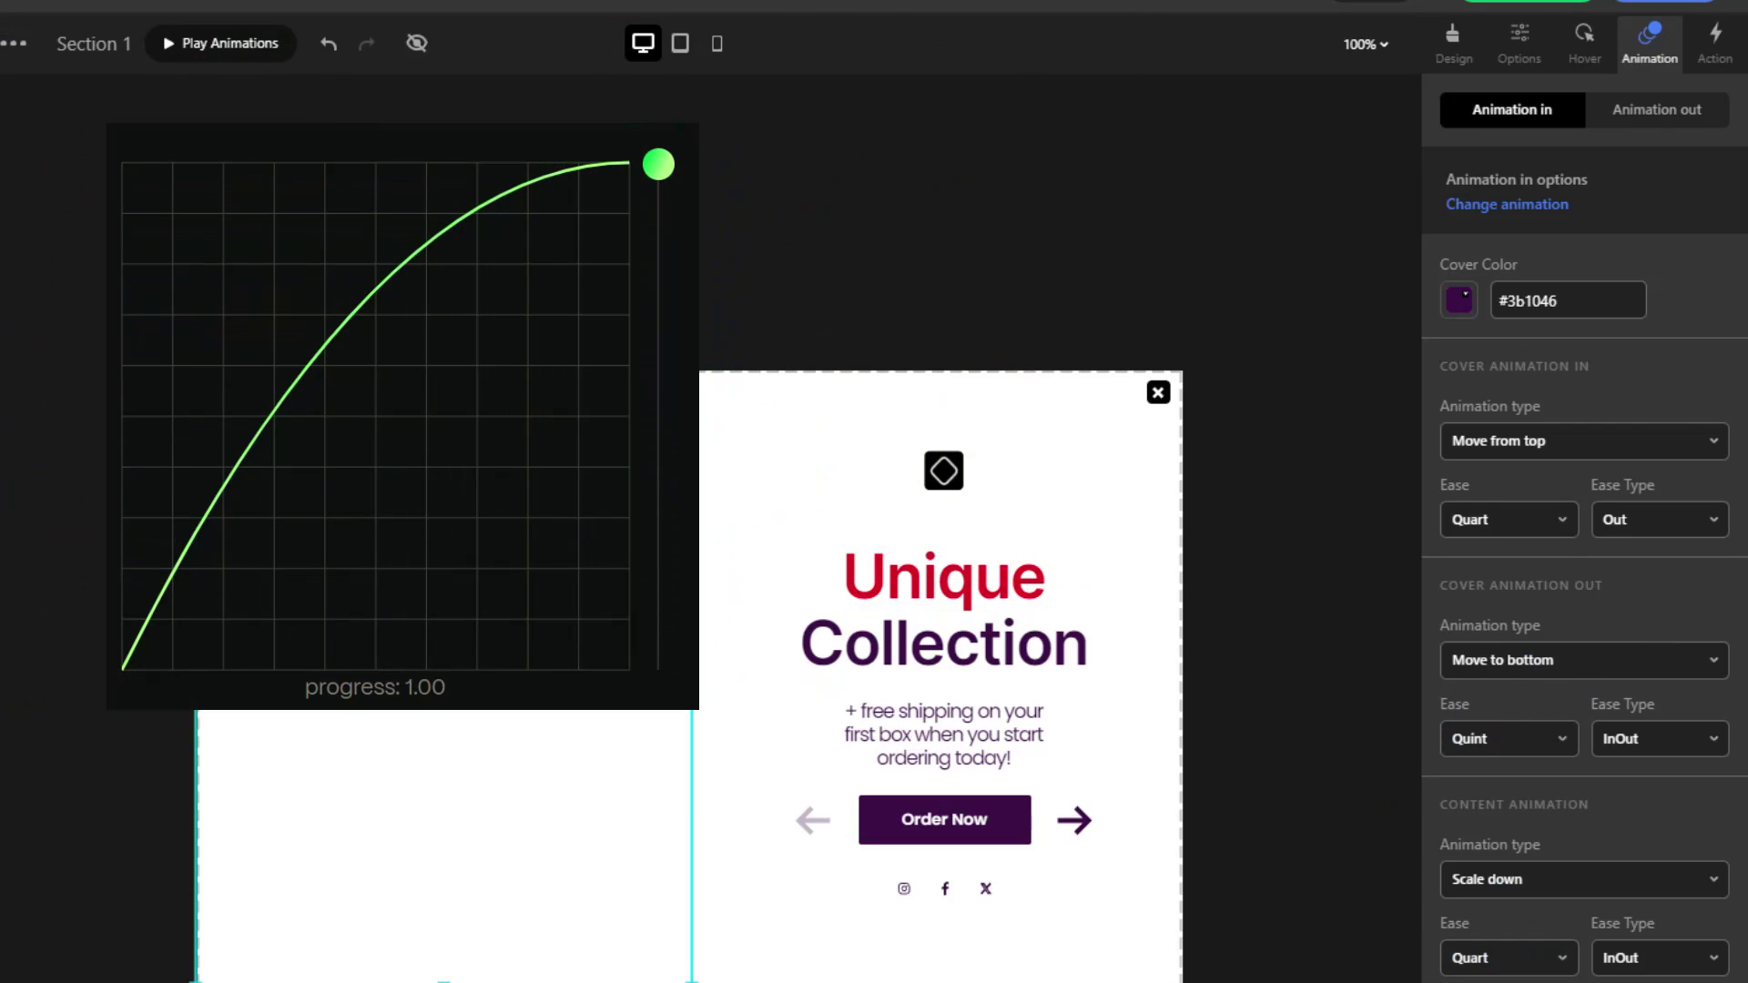
pyautogui.click(1659, 958)
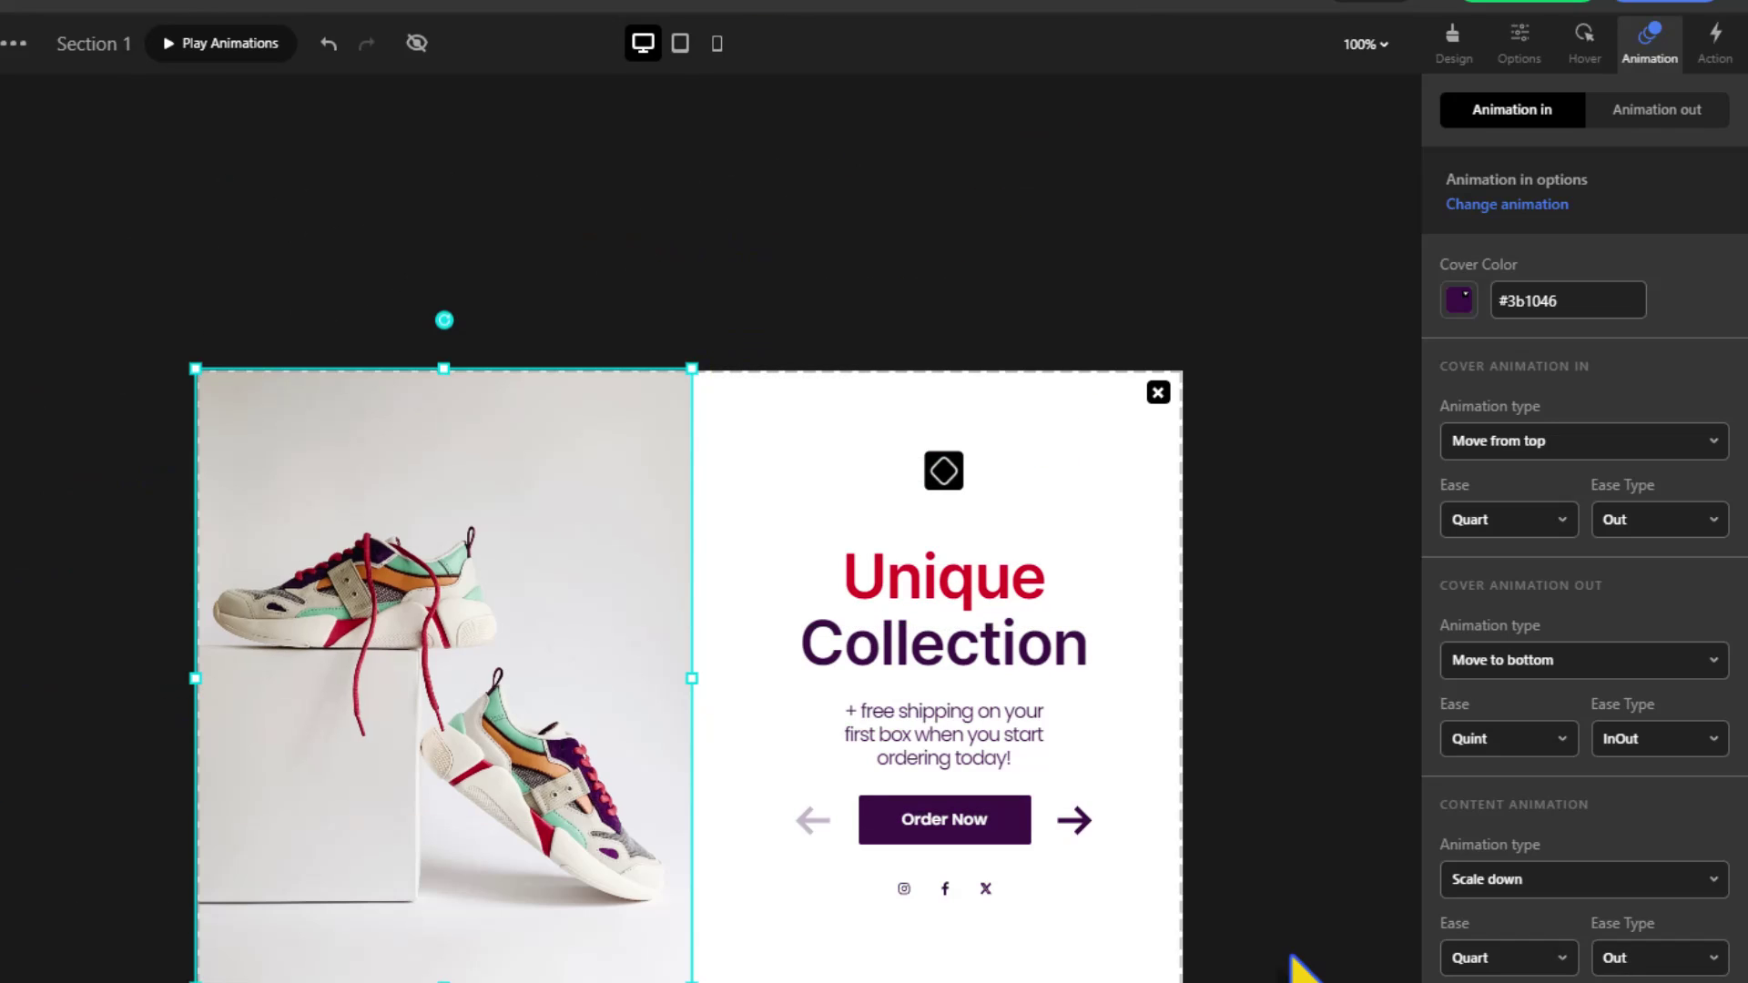
pyautogui.click(187, 46)
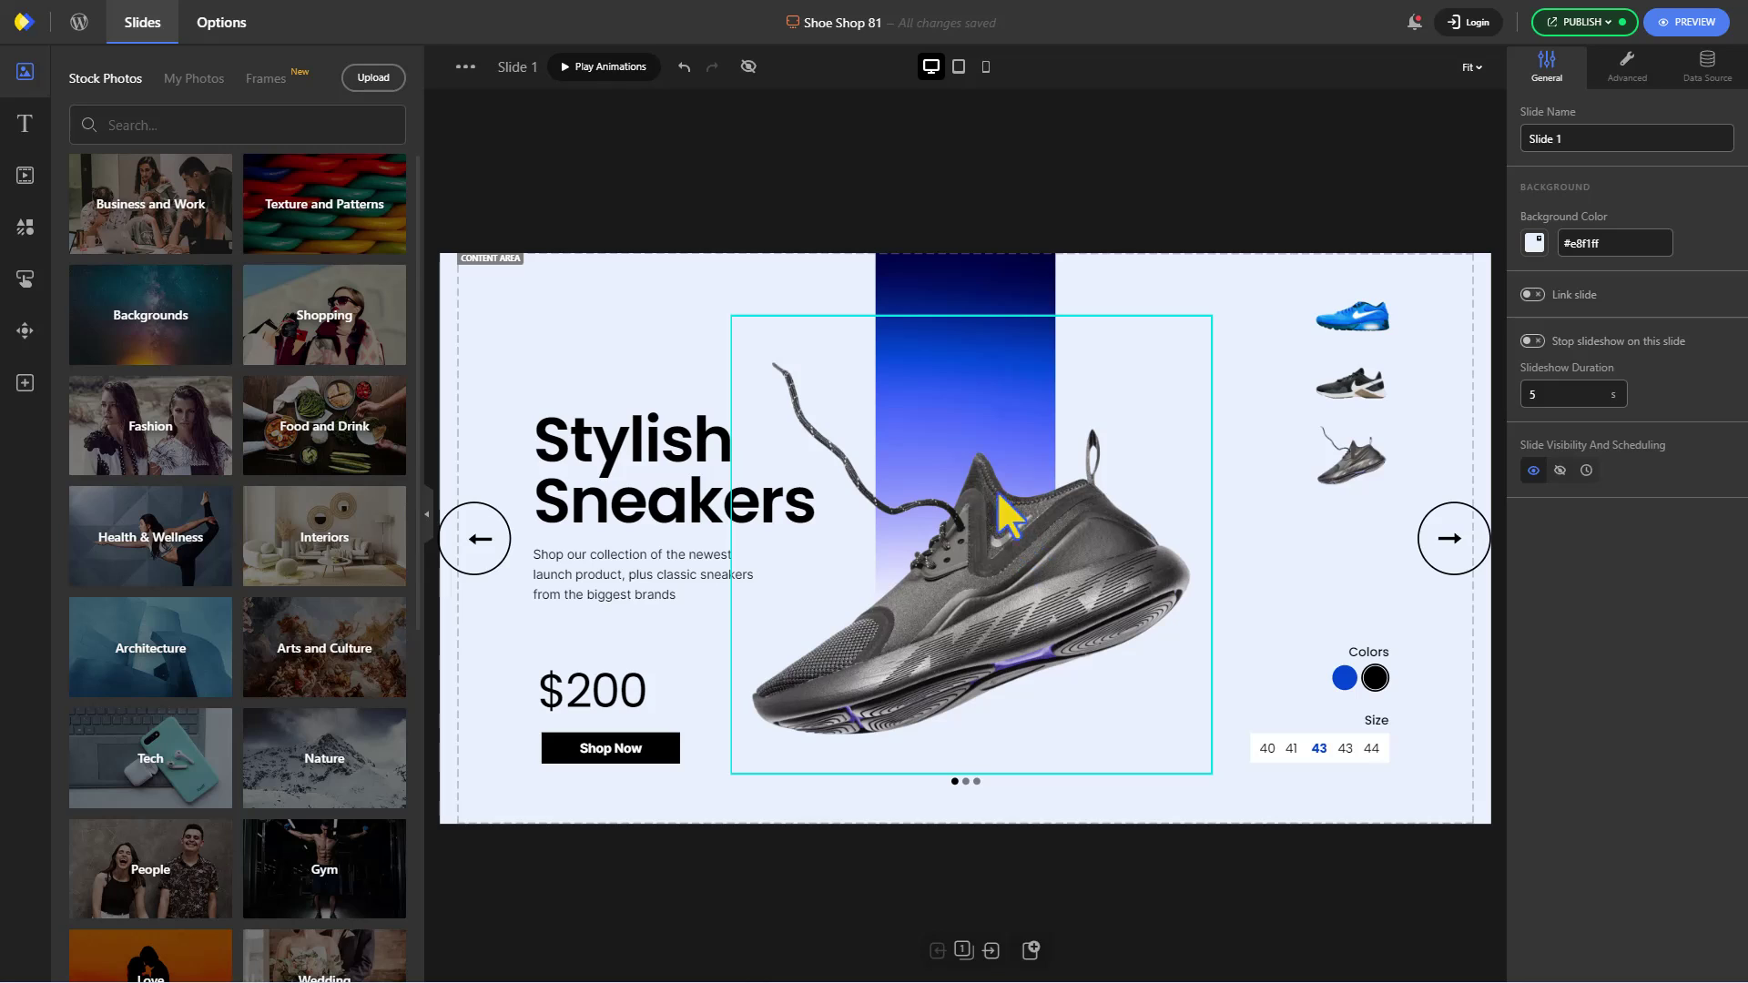
# Apply the Long Move from Top entrance animation to the blue gradient rectangle in the Shoe Shop 81 slider
pyautogui.click(924, 300)
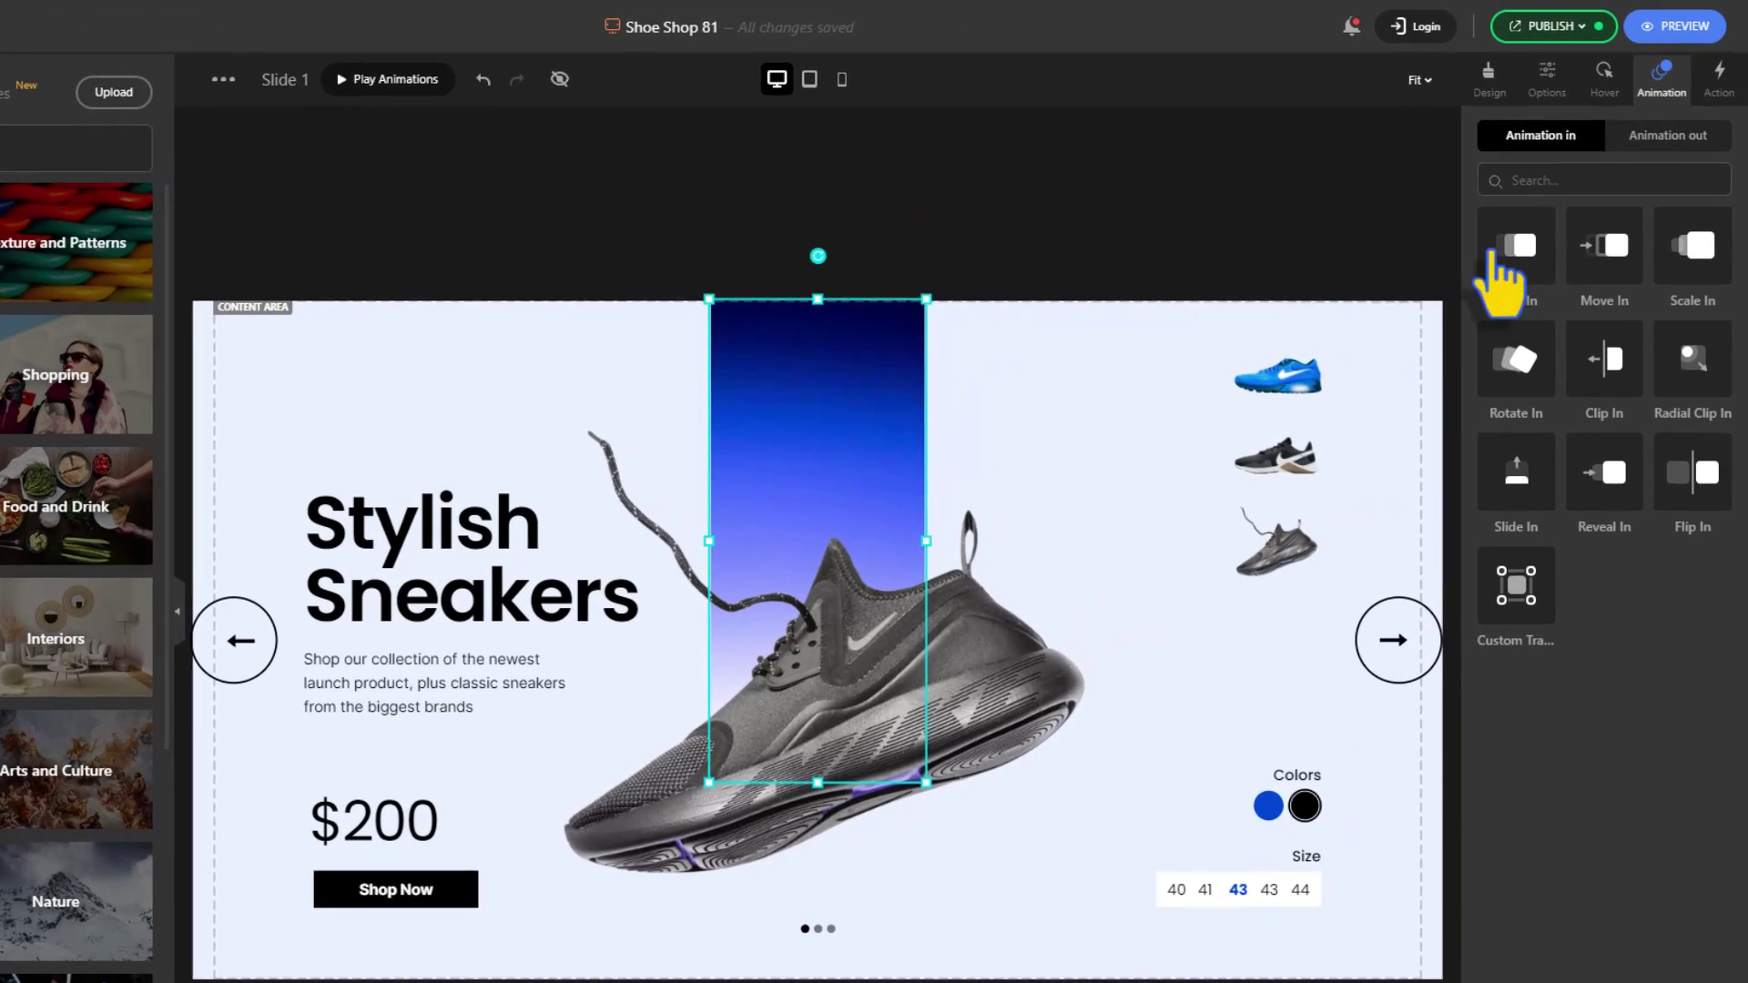
pyautogui.click(1595, 258)
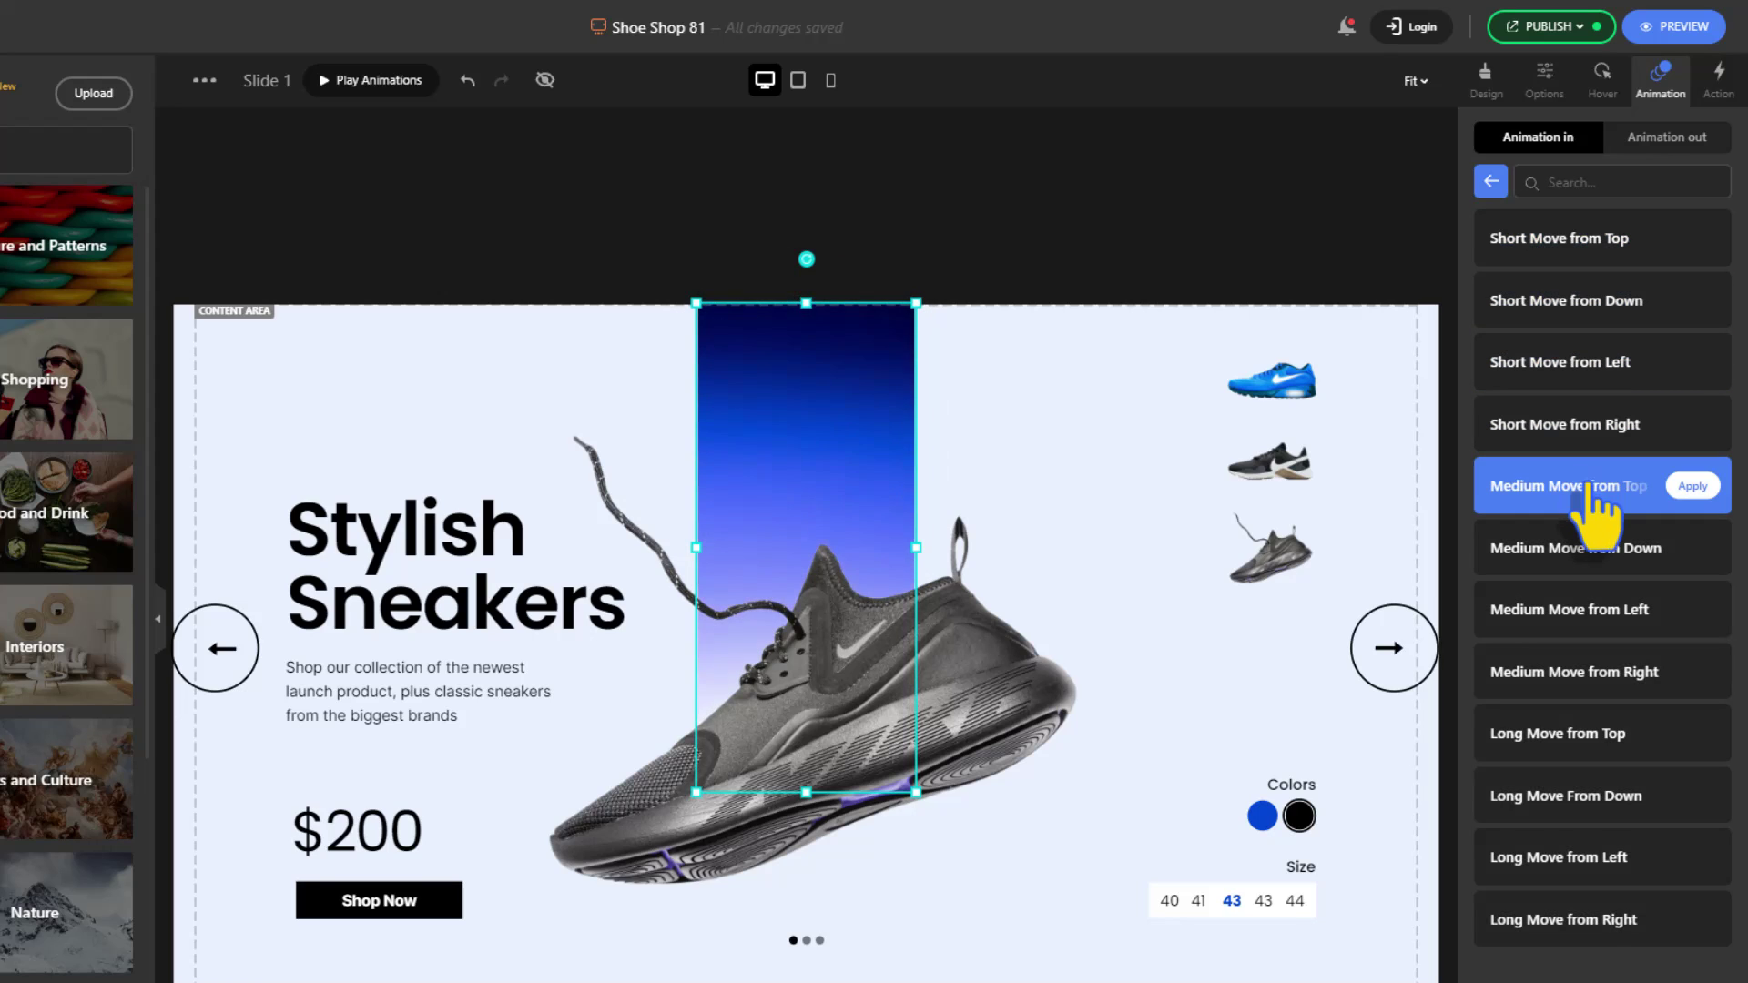
pyautogui.click(1589, 734)
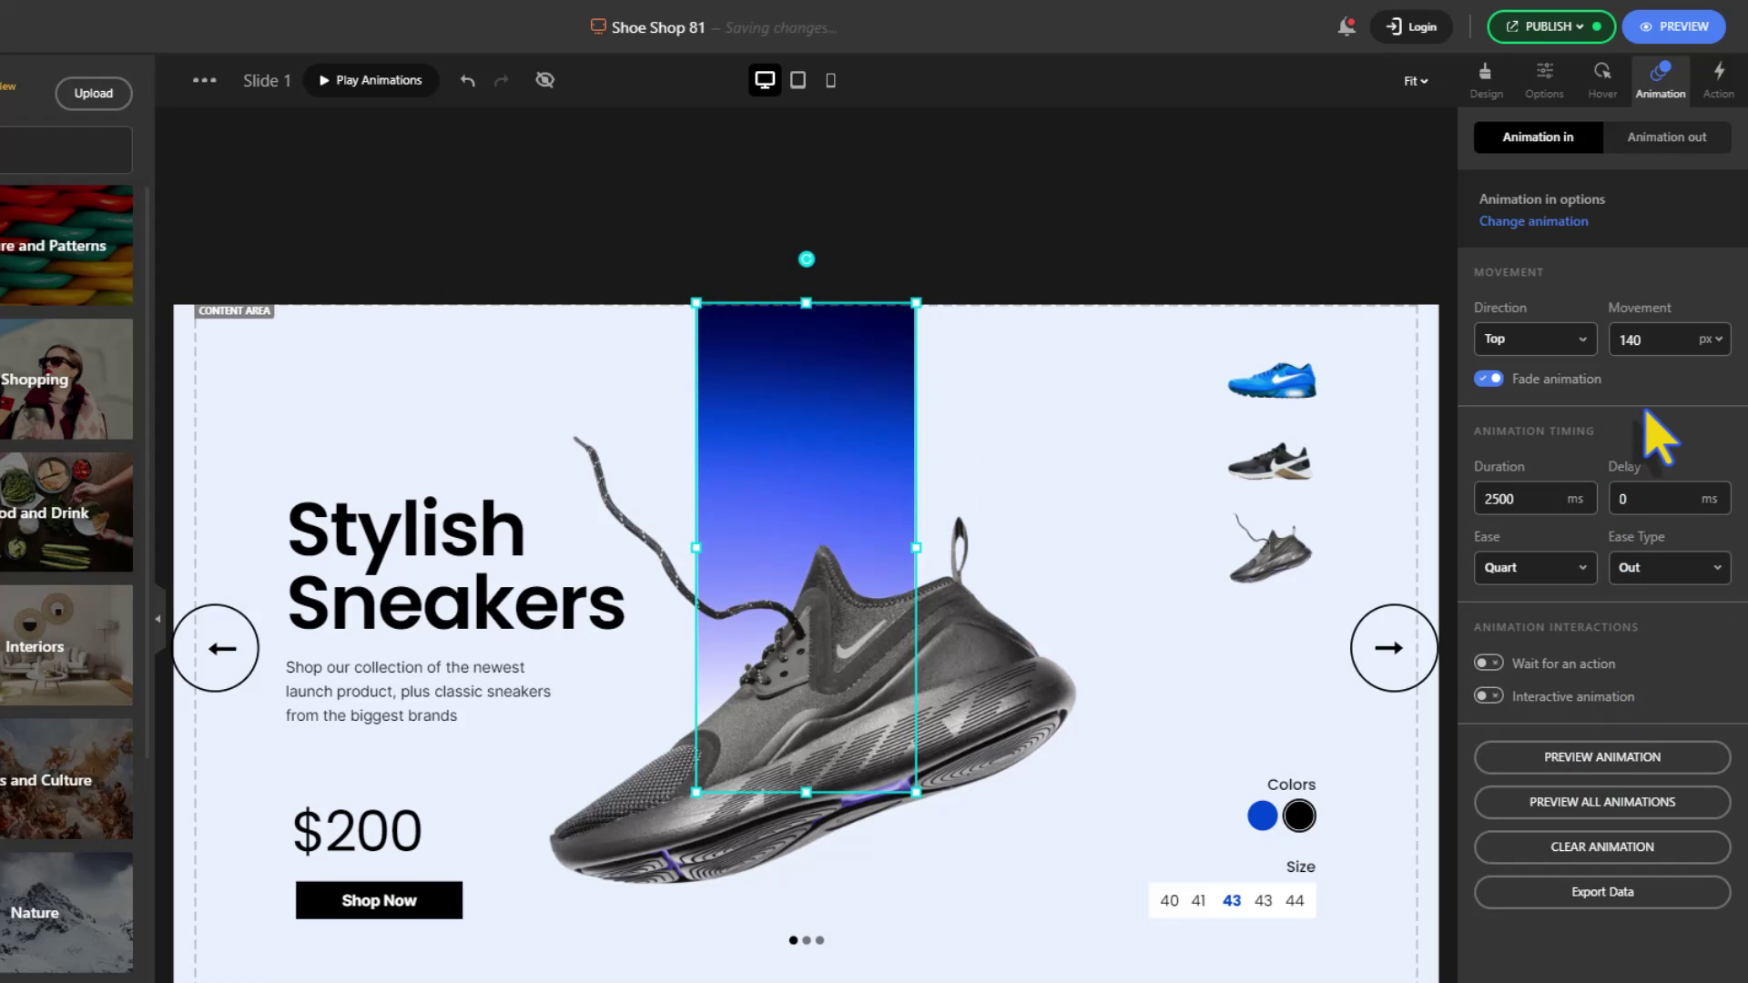
# Set the gradient rectangle's movement to 100% without fade, and its timing to an 1800 ms duration with Expo easing
pyautogui.click(1712, 339)
pyautogui.click(1698, 364)
pyautogui.doubleClick(1630, 340)
pyautogui.write('100')
pyautogui.click(1488, 379)
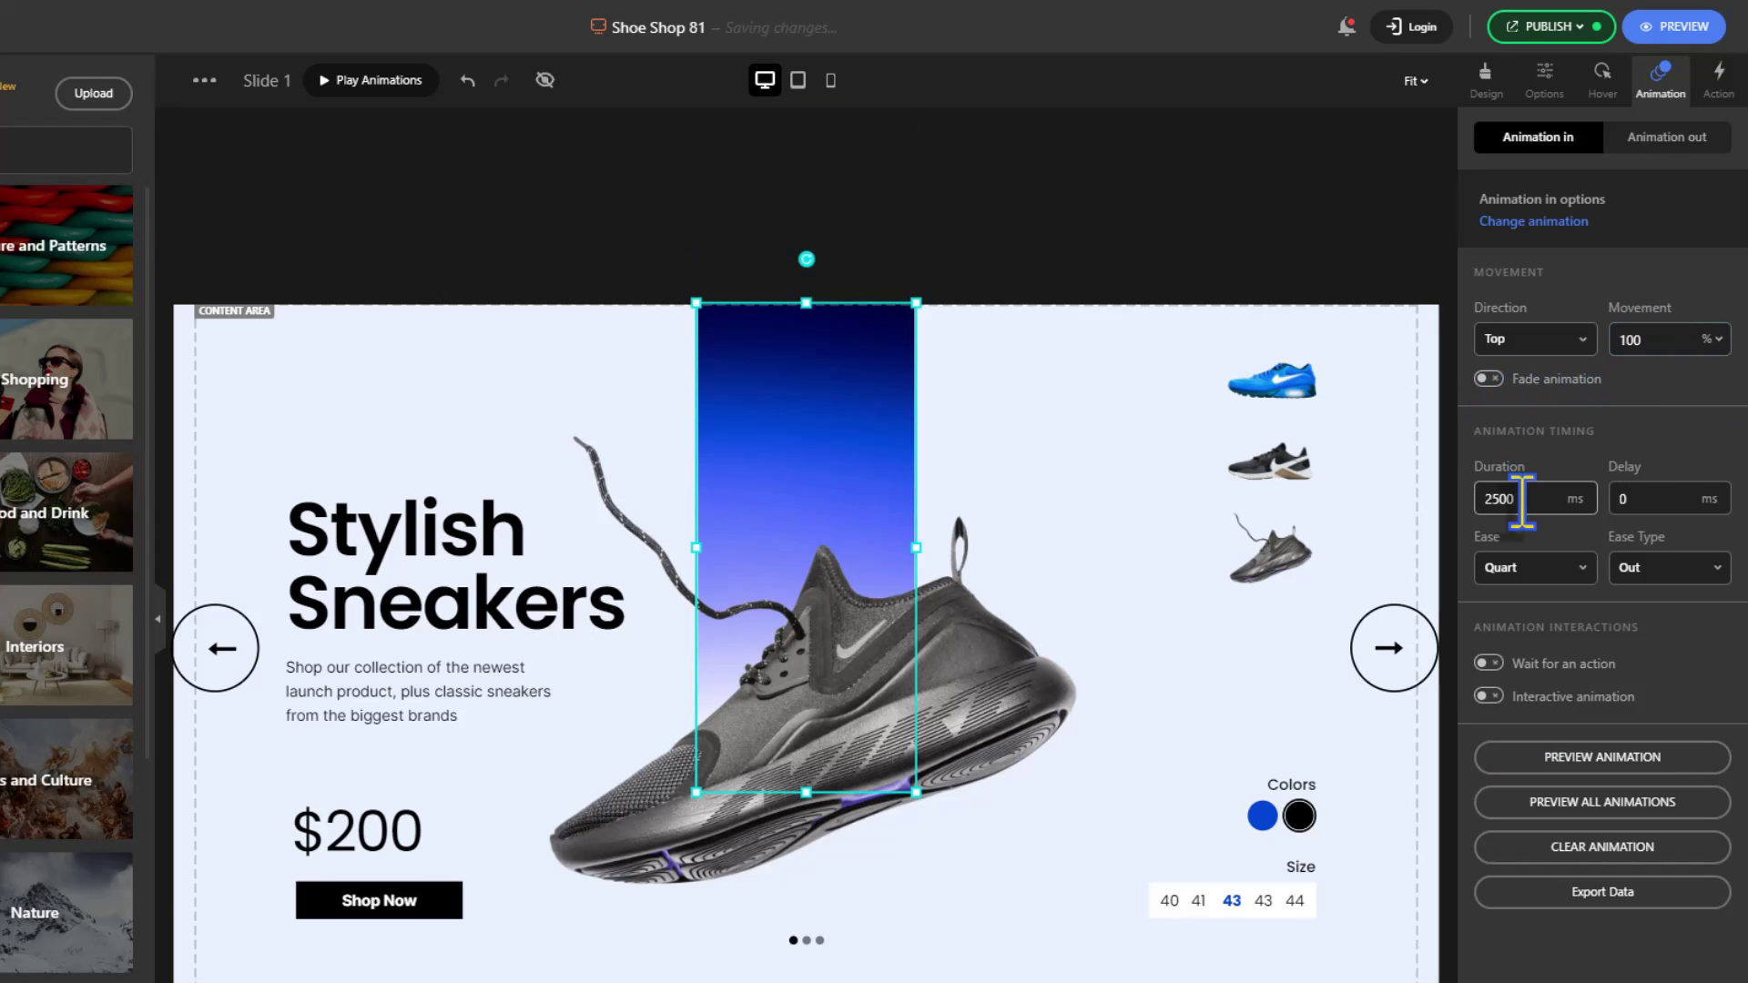
pyautogui.click(1536, 569)
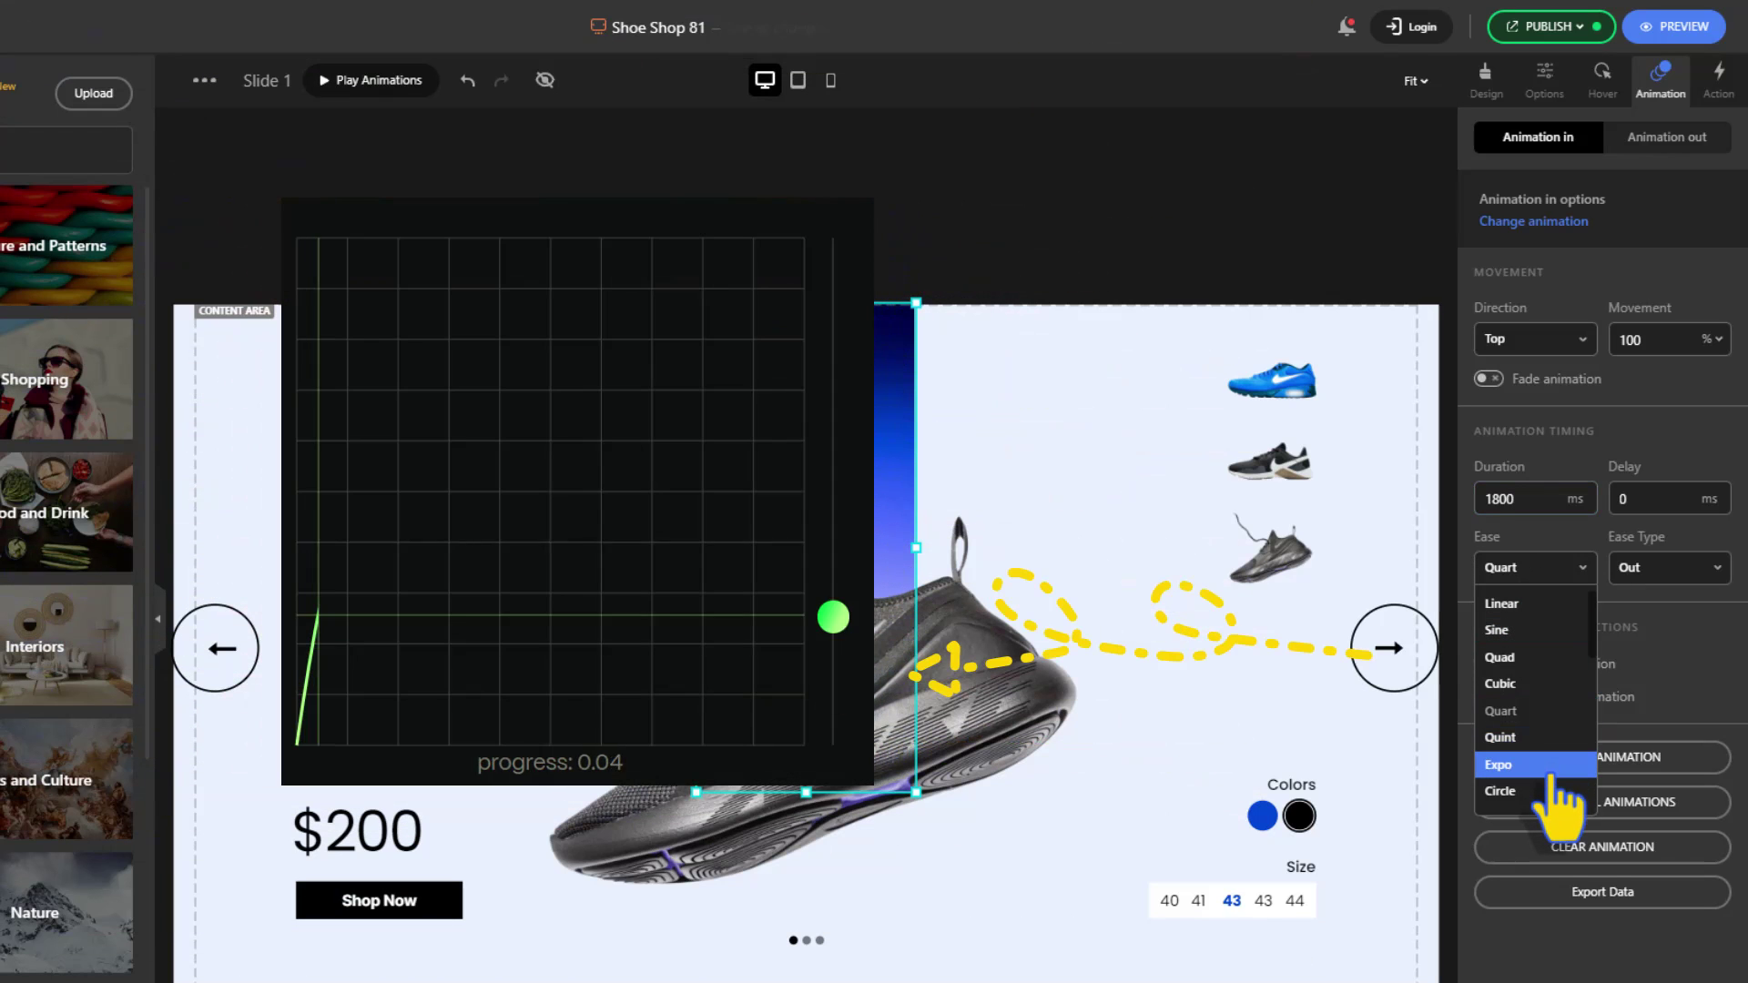
pyautogui.click(1548, 774)
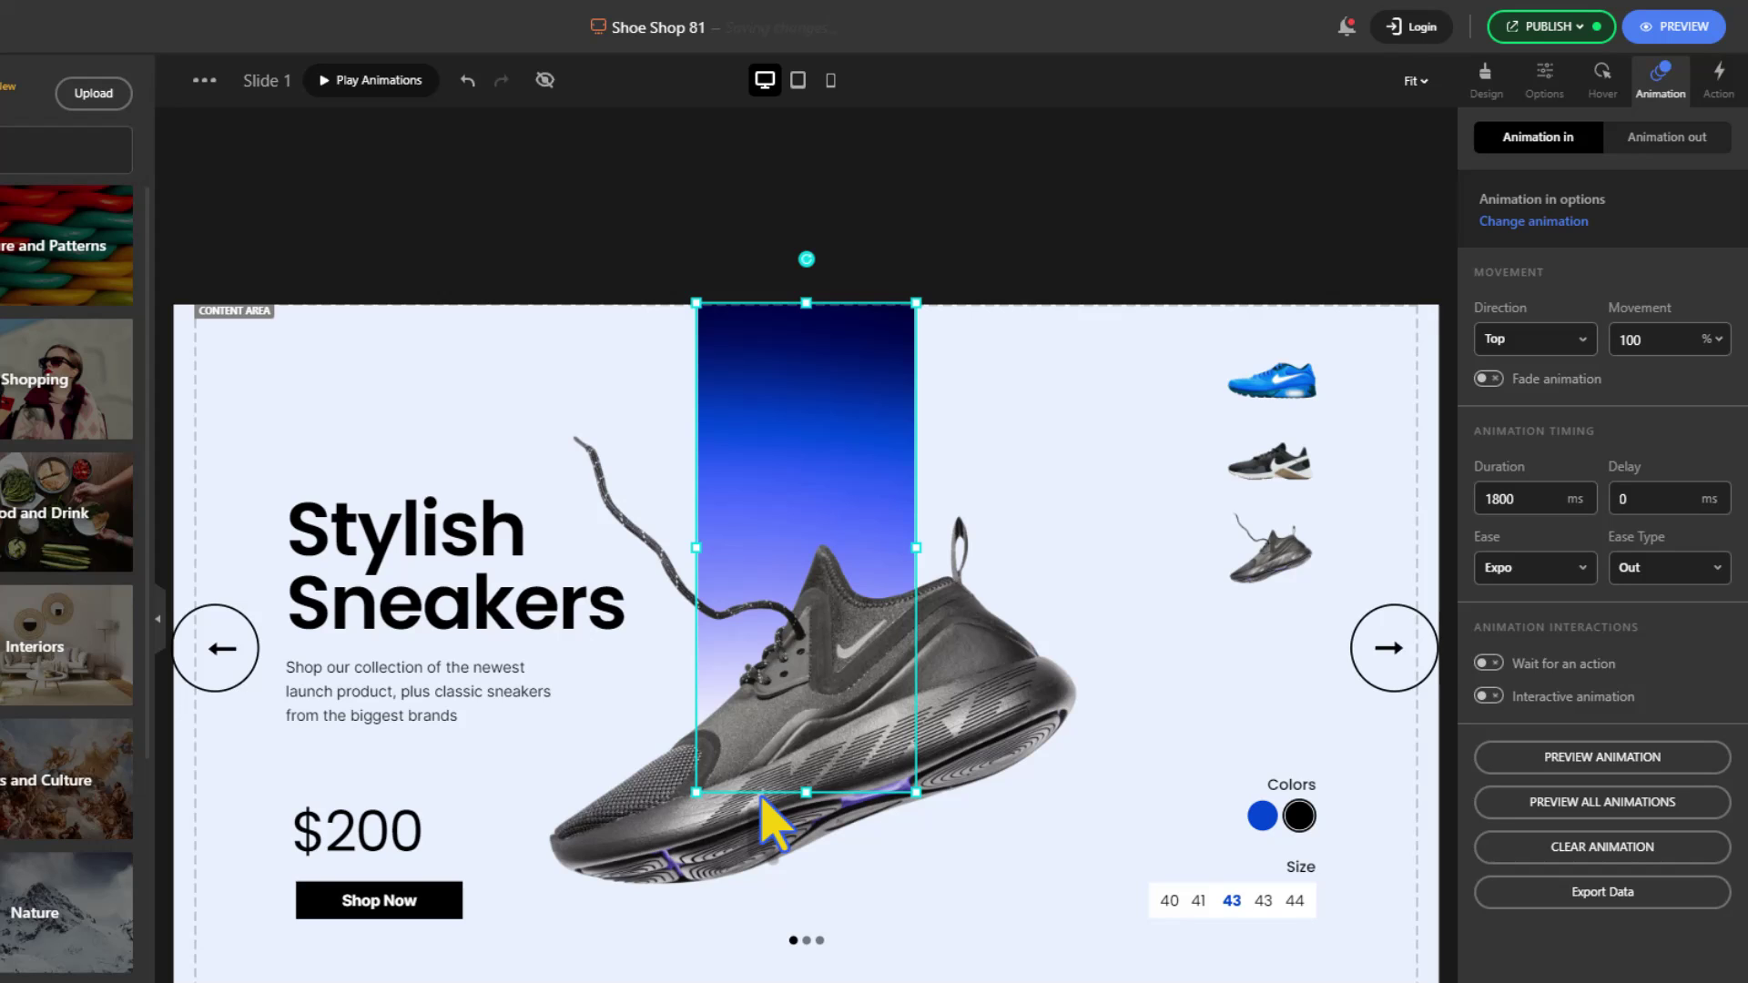
# Apply the Transform In custom entrance animation to the large black shoe image
pyautogui.click(719, 855)
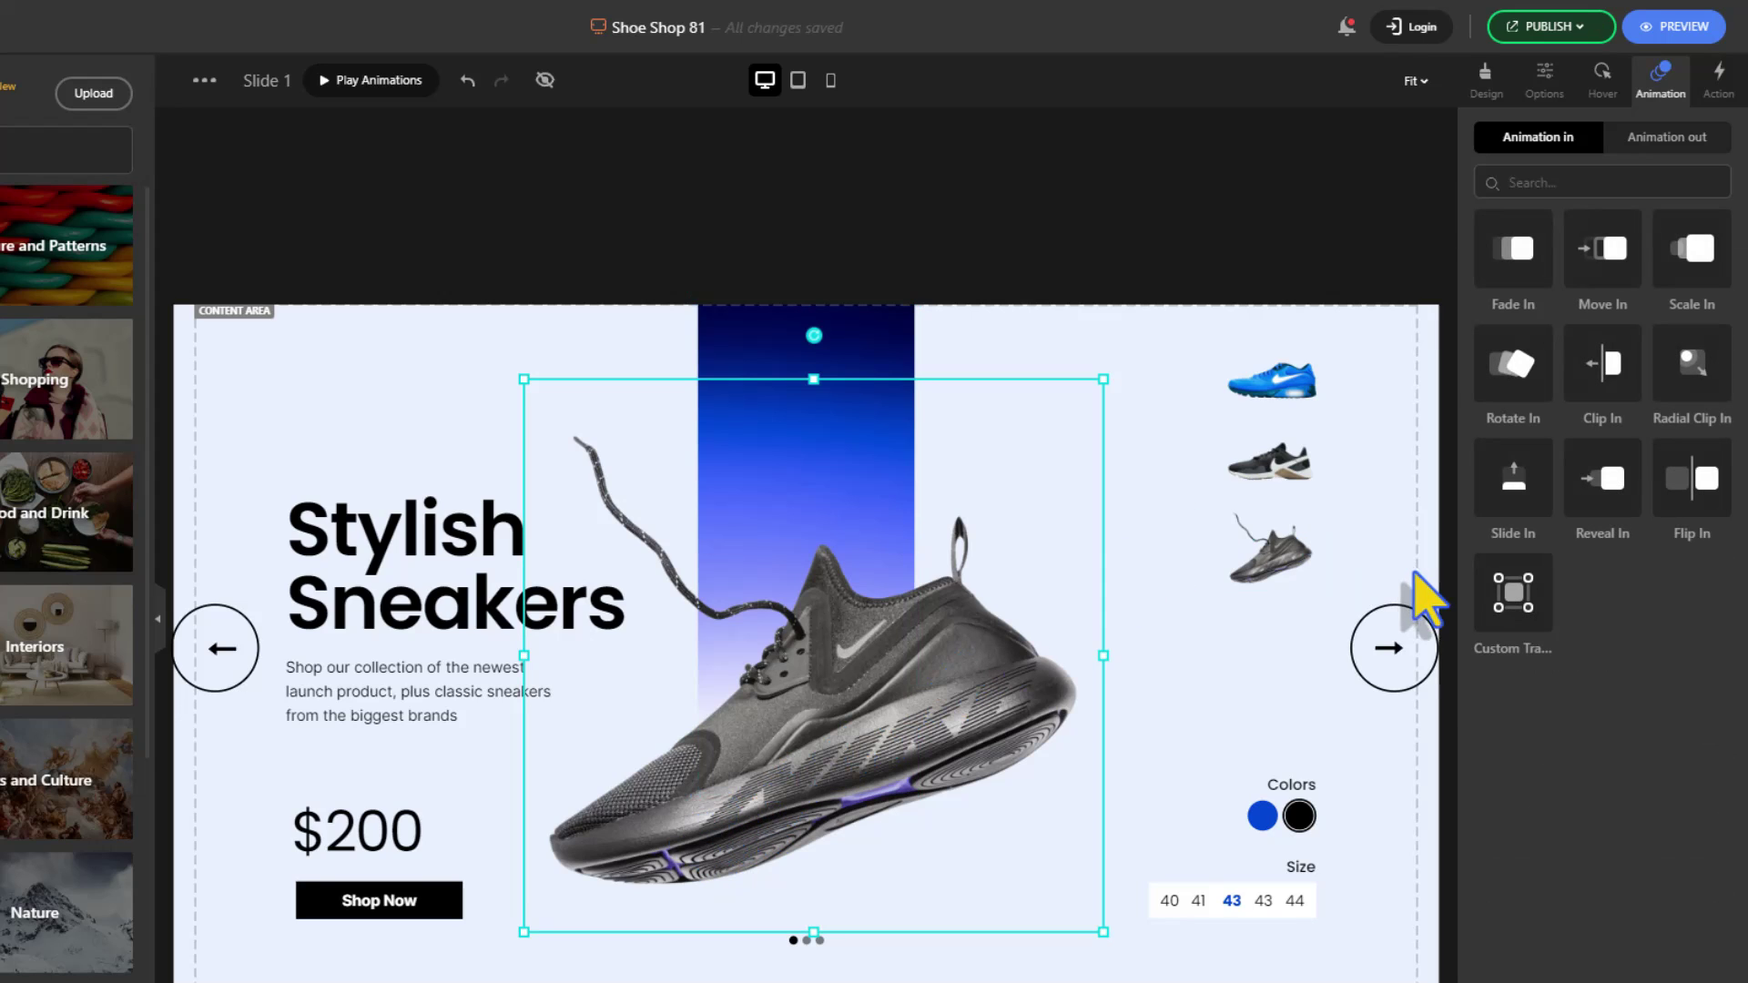
pyautogui.click(1513, 601)
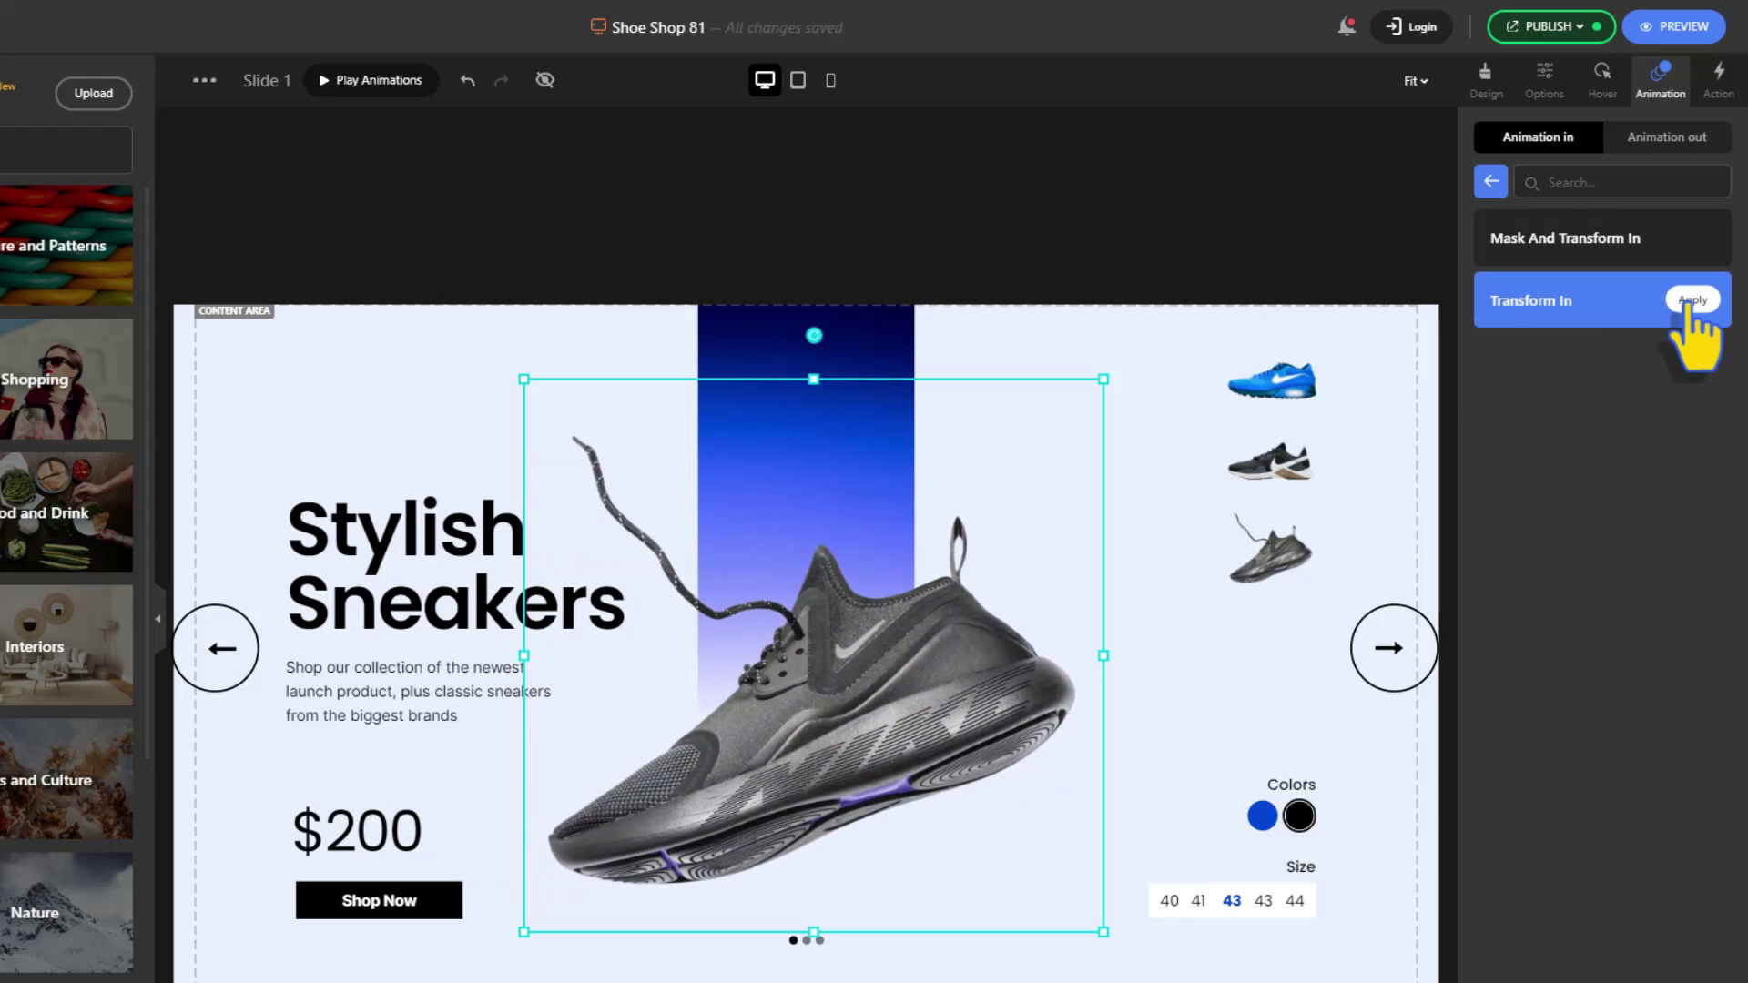
pyautogui.click(1686, 301)
# Set the shoe animation's direction to Top and its movement to 100 px, and turn off its fade
pyautogui.click(1539, 340)
pyautogui.click(1535, 401)
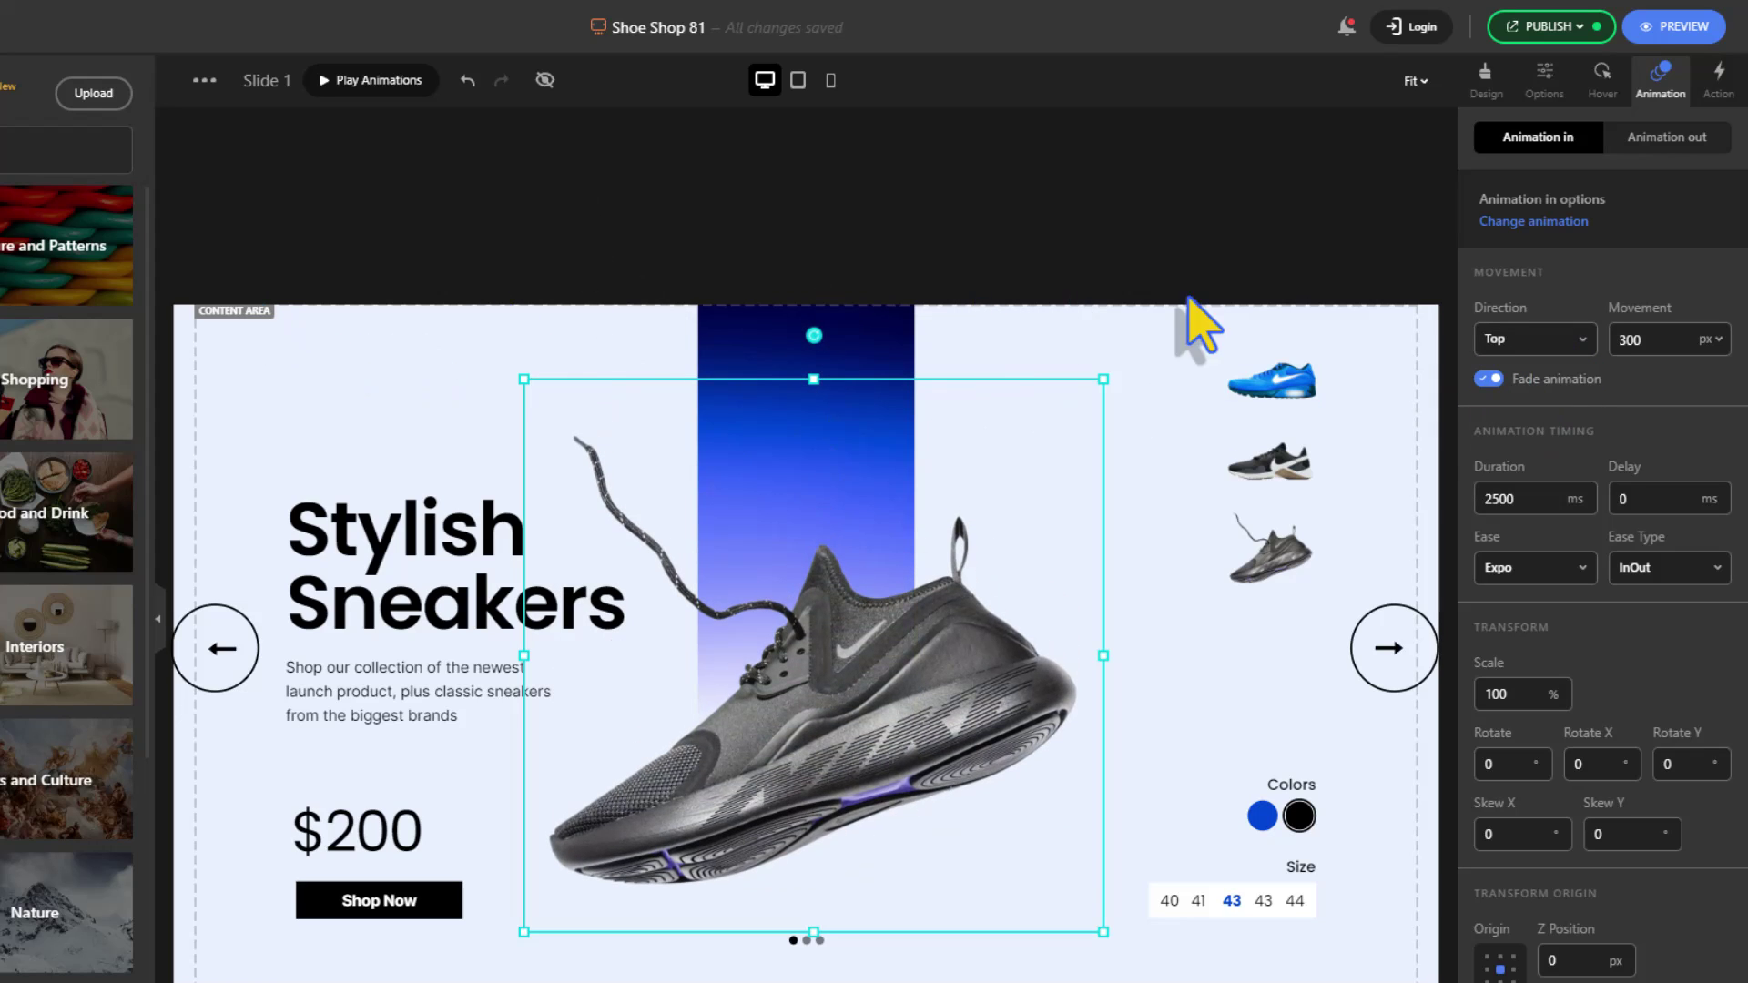
pyautogui.click(1484, 380)
pyautogui.doubleClick(1612, 339)
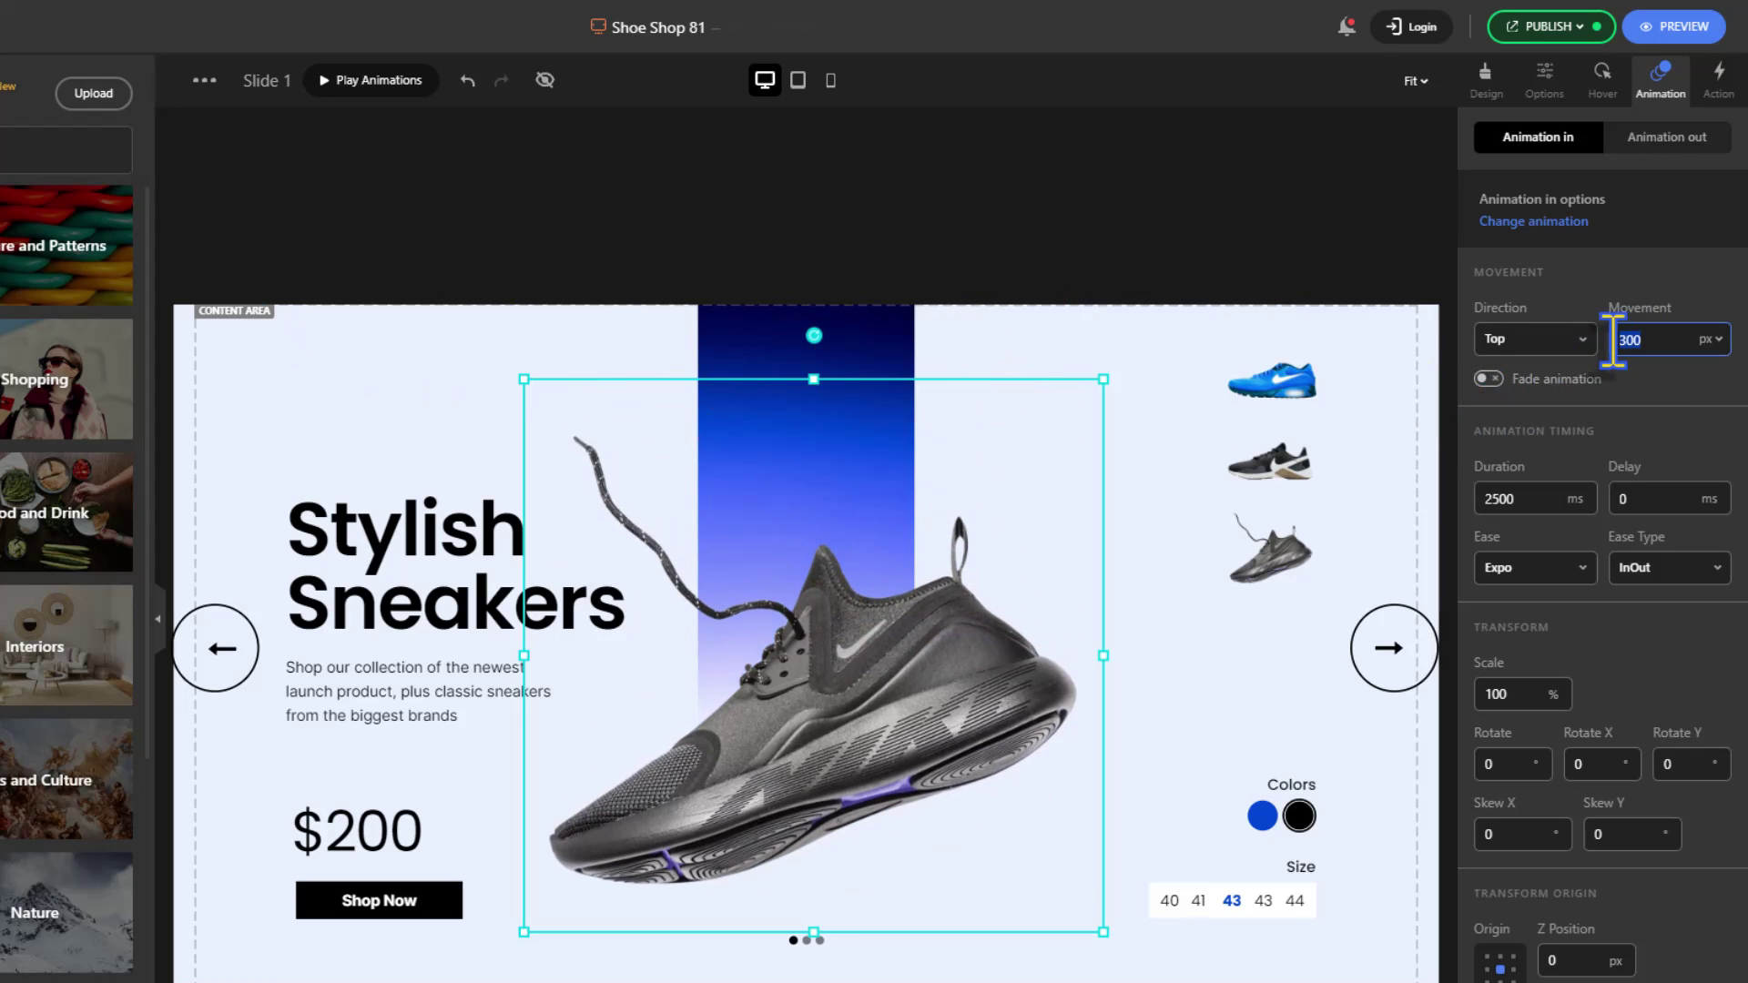
pyautogui.write('100')
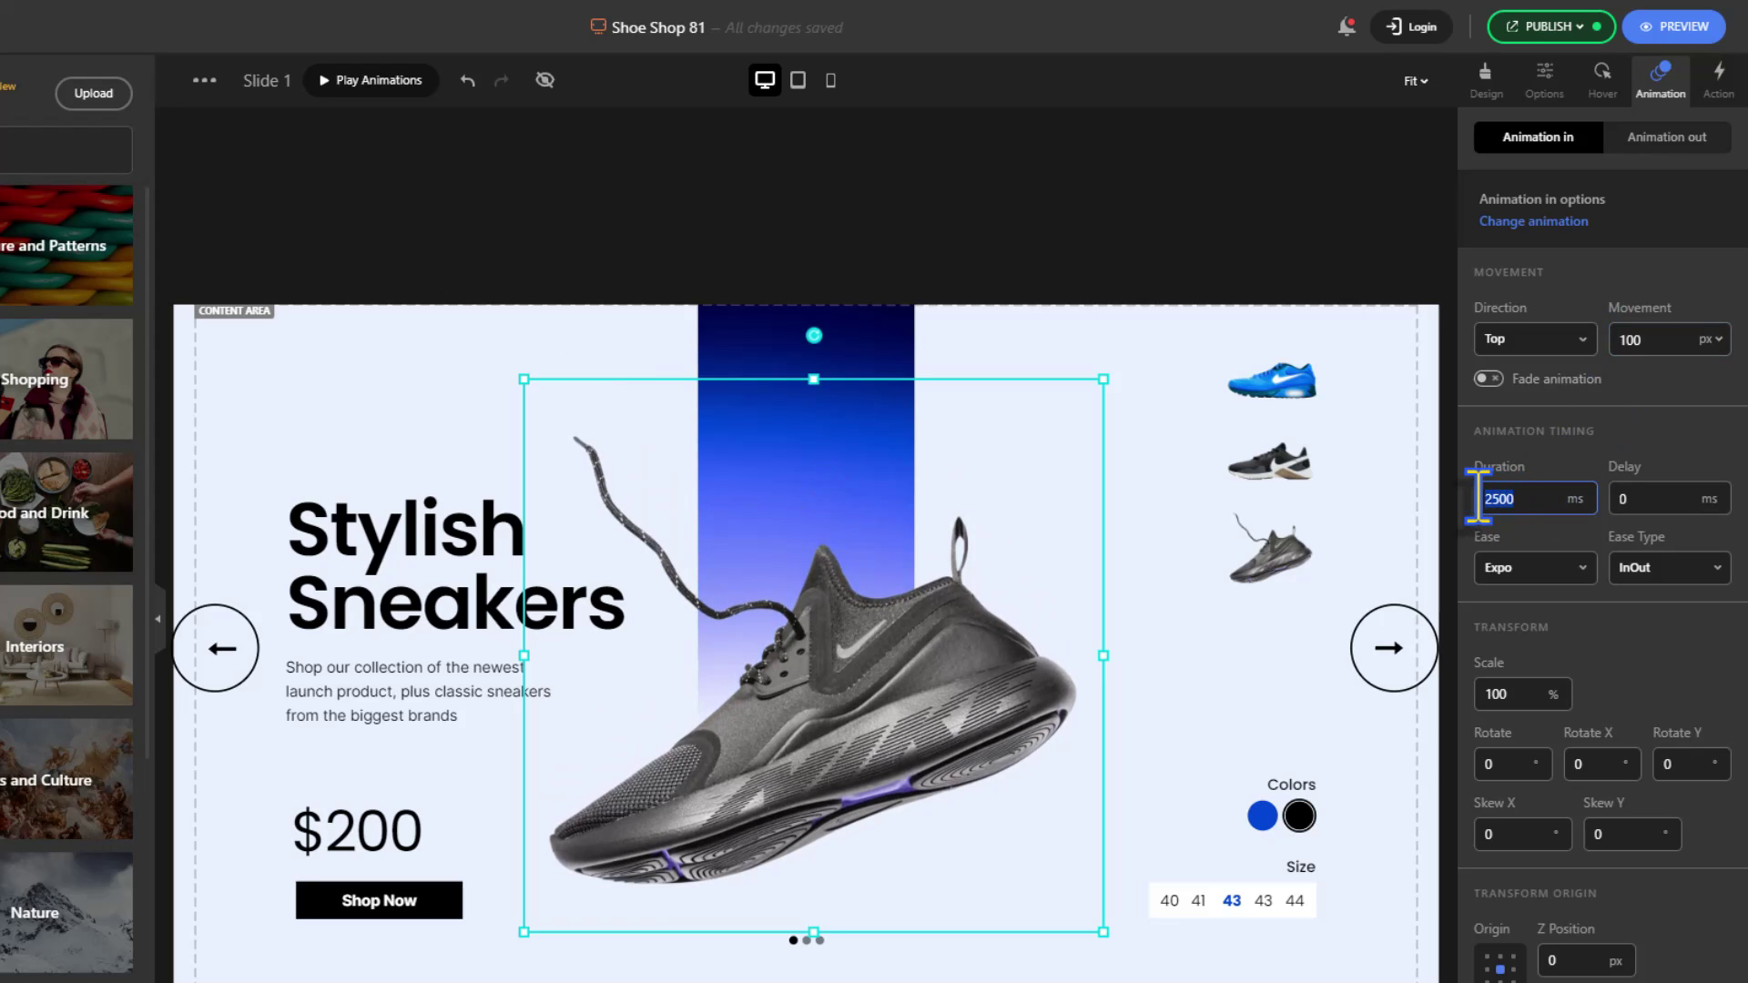
# Give the shoe's animation a 2200 ms duration, 150 ms delay and Spring 1 easing
pyautogui.write('2200')
pyautogui.doubleClick(1612, 499)
pyautogui.write('150')
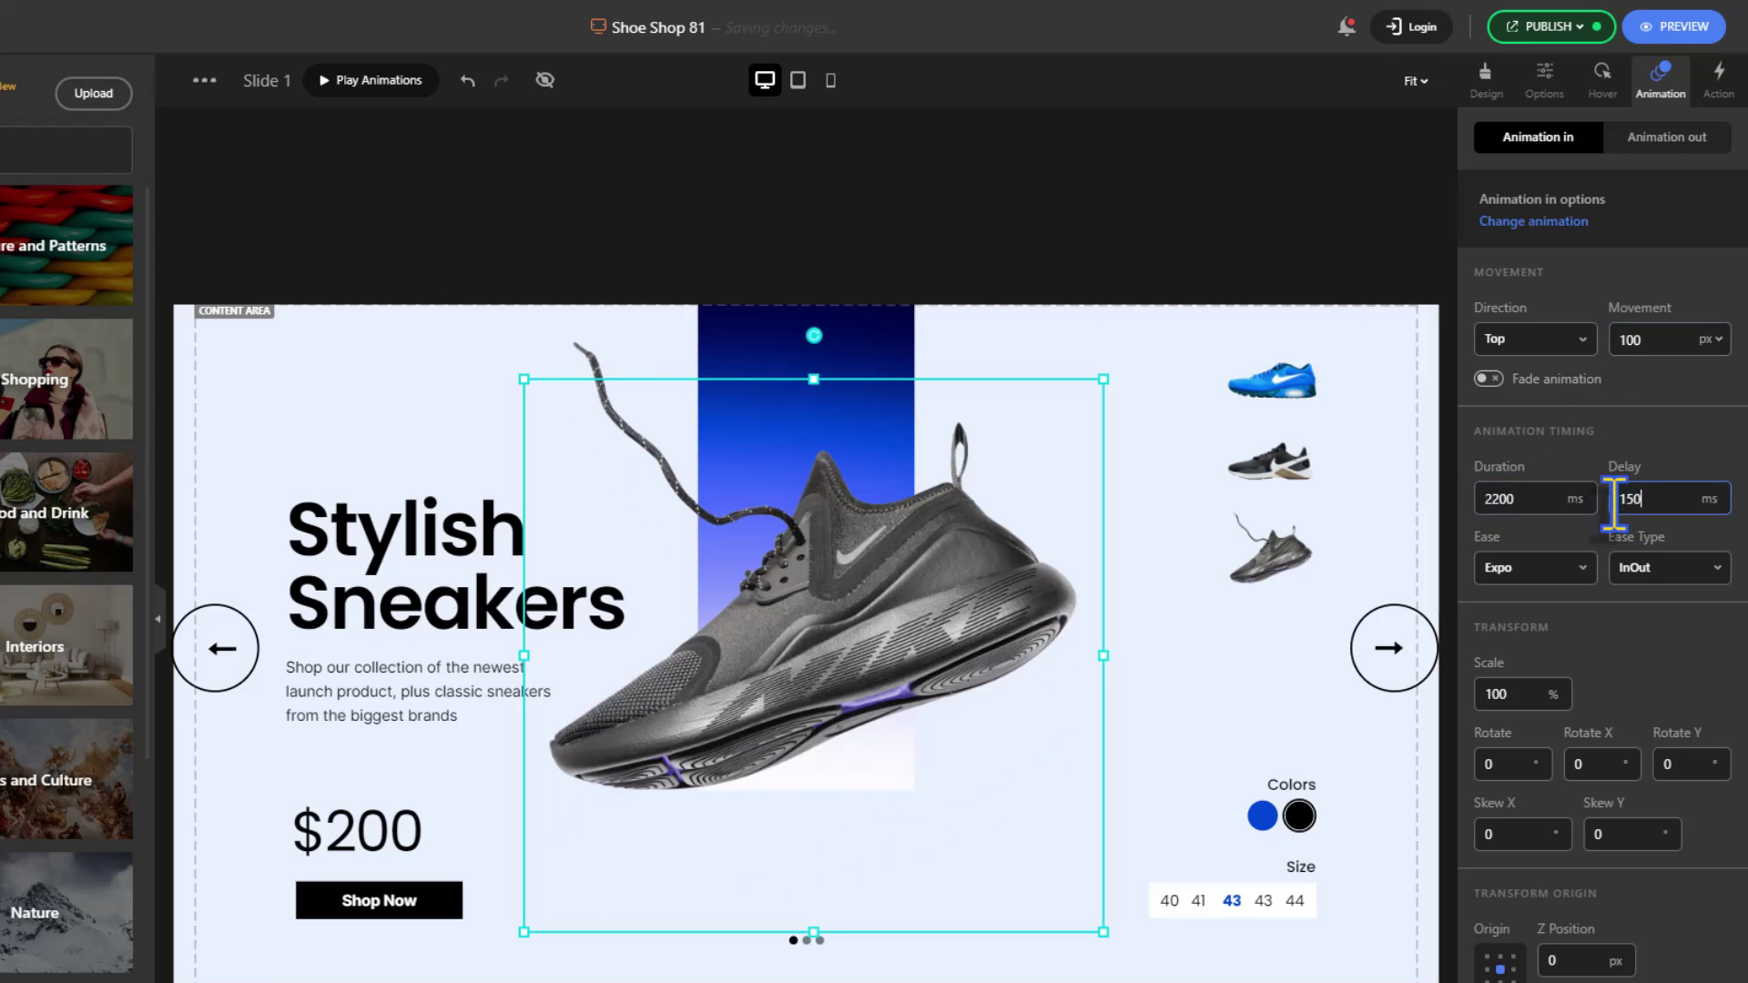
pyautogui.click(1568, 579)
pyautogui.scroll(-3, 1529, 728)
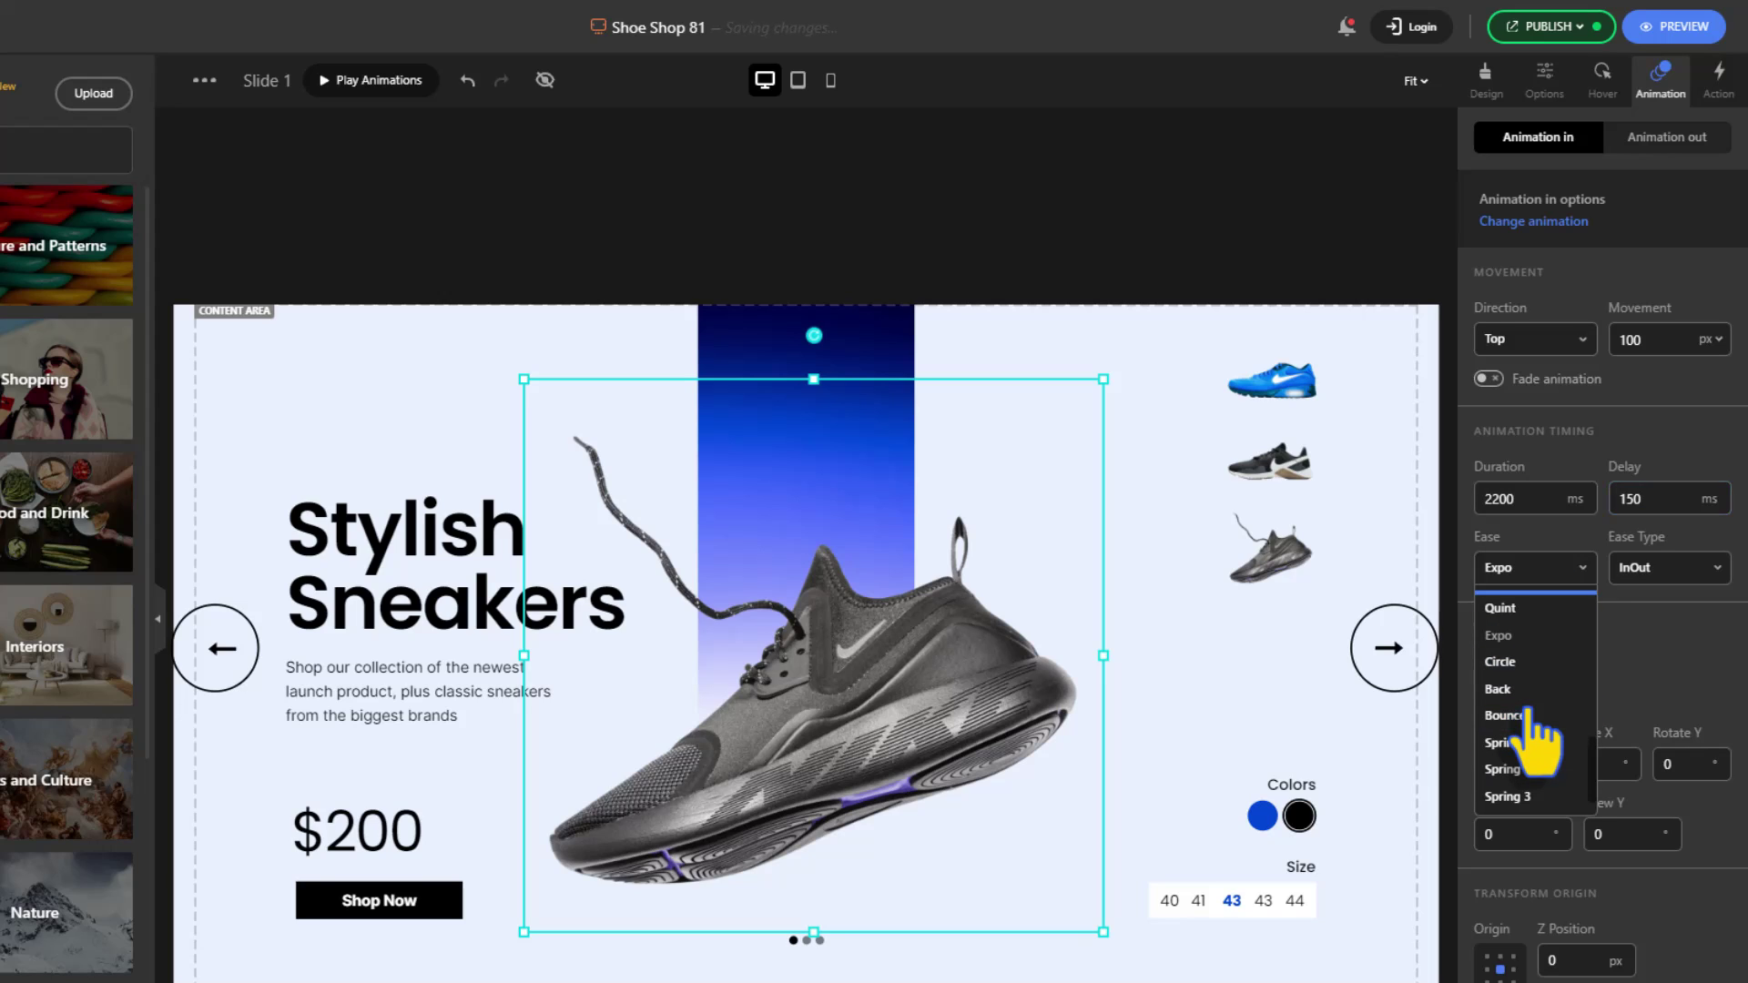
pyautogui.click(1531, 750)
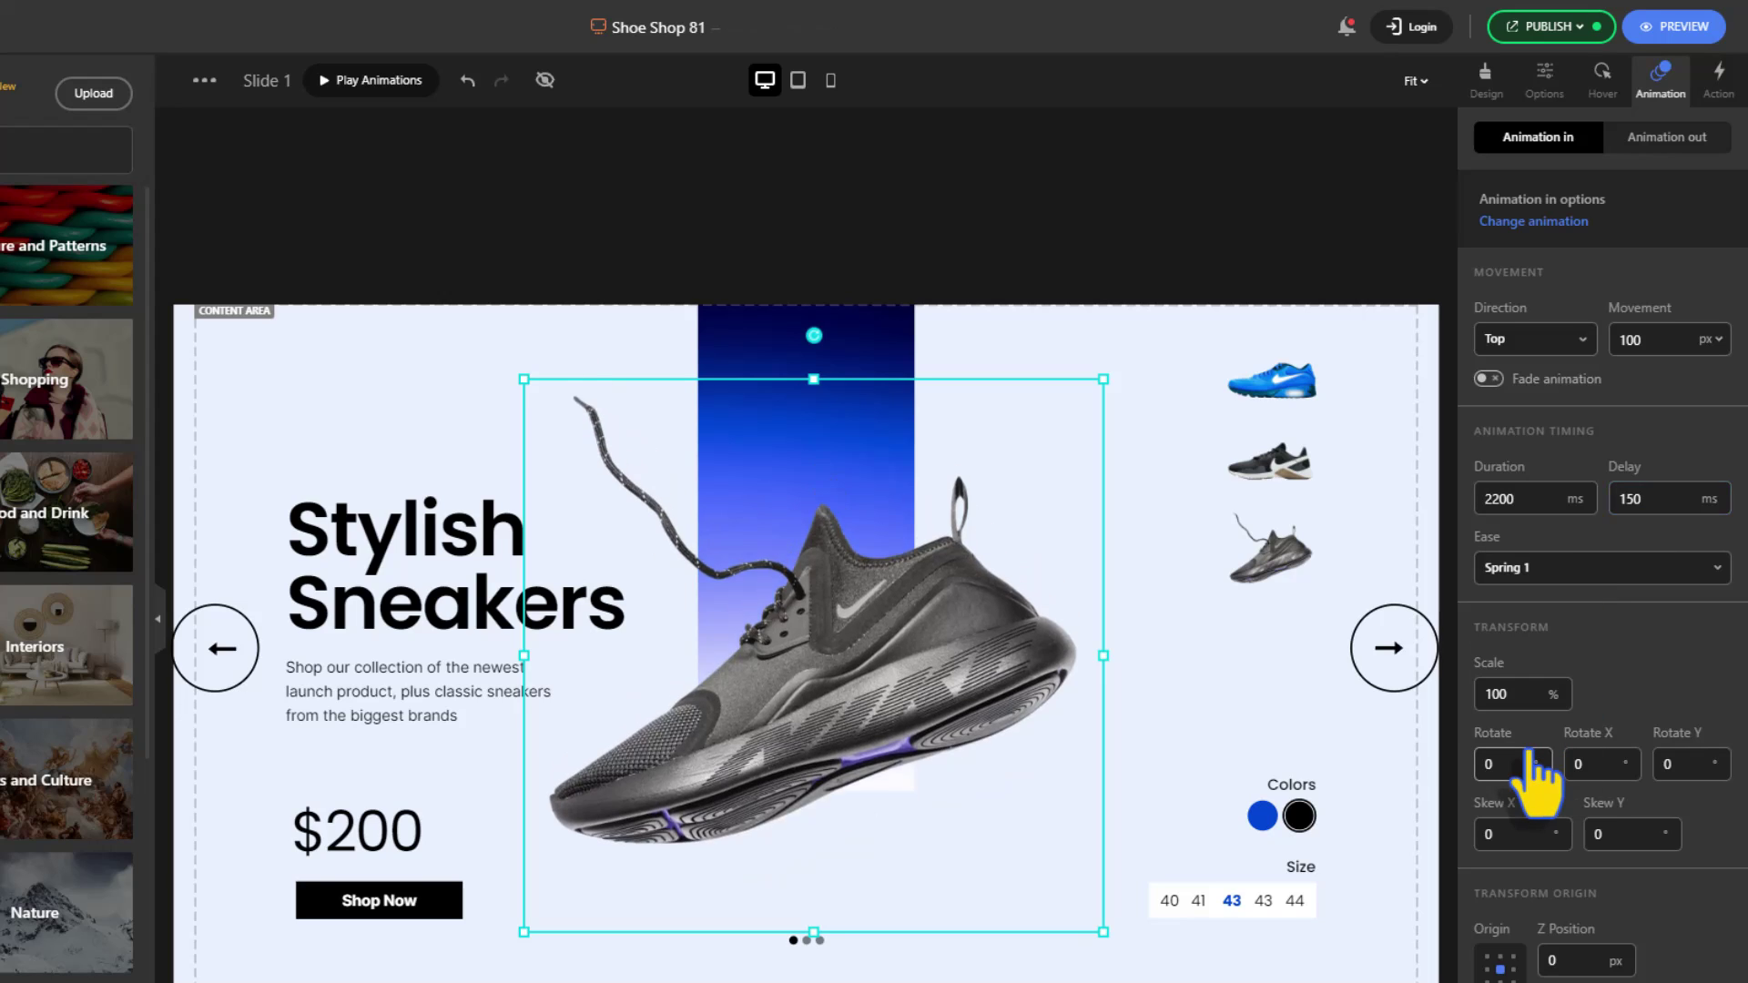
# Set the shoe animation's rotation to 10° and play the slide's animations
pyautogui.click(1478, 767)
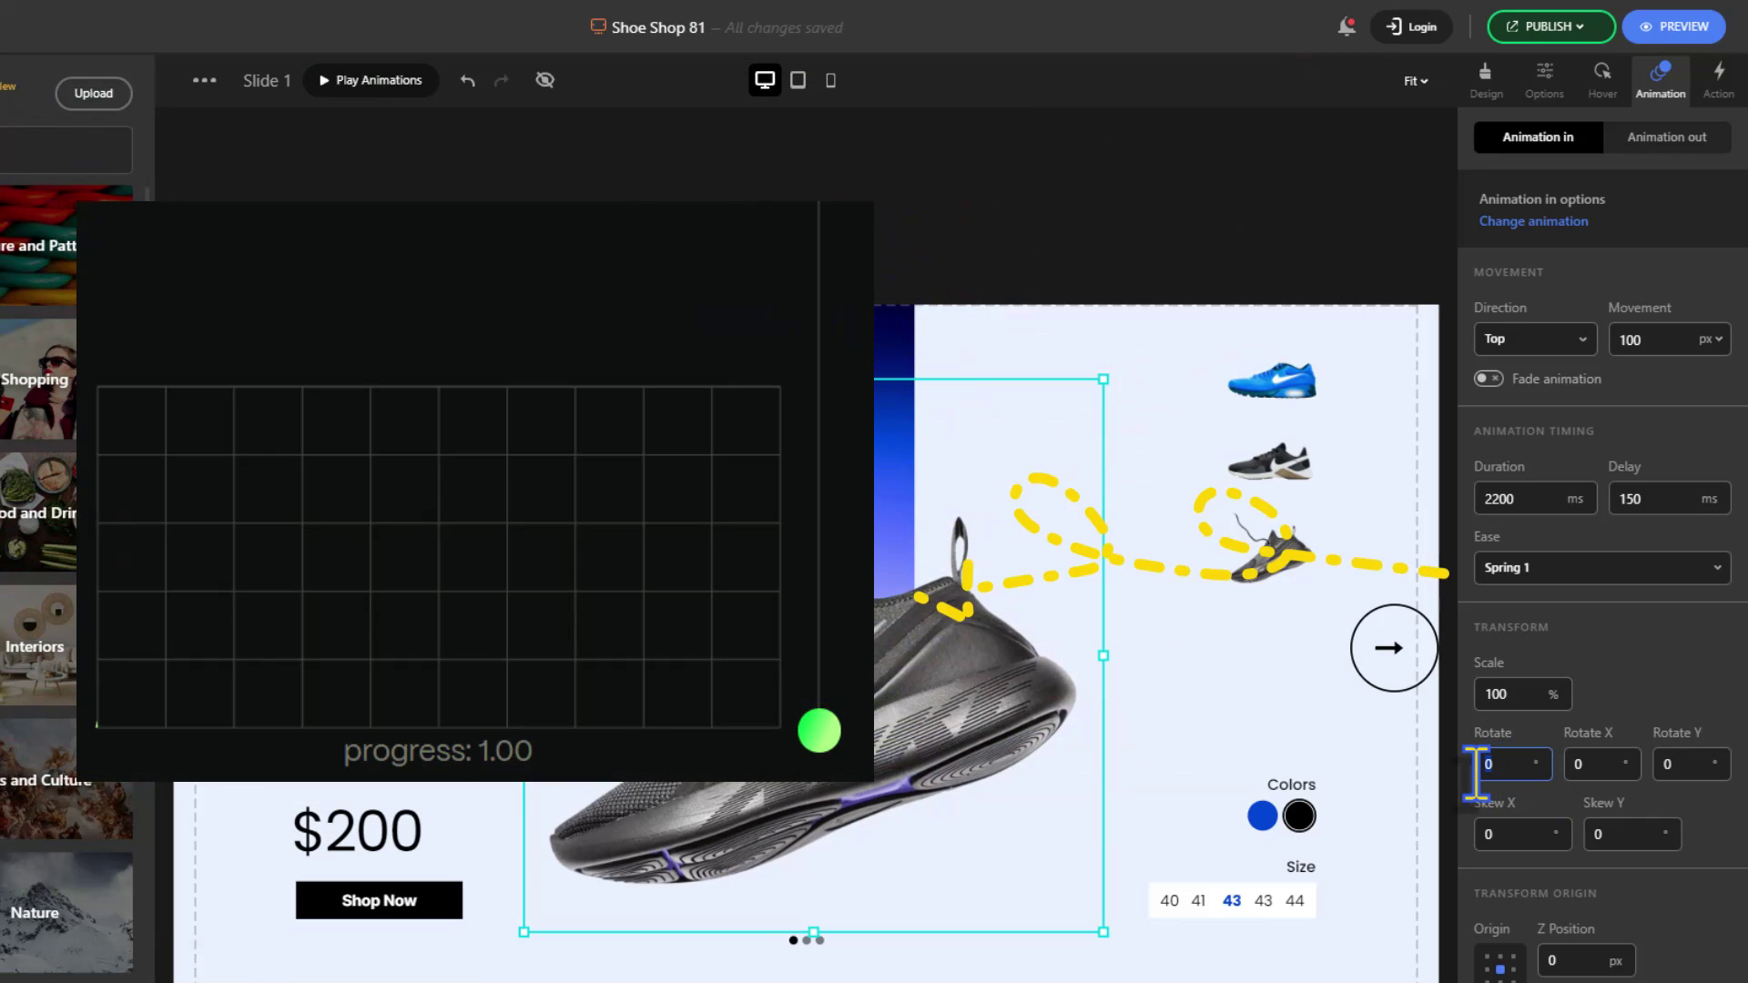
pyautogui.write('10')
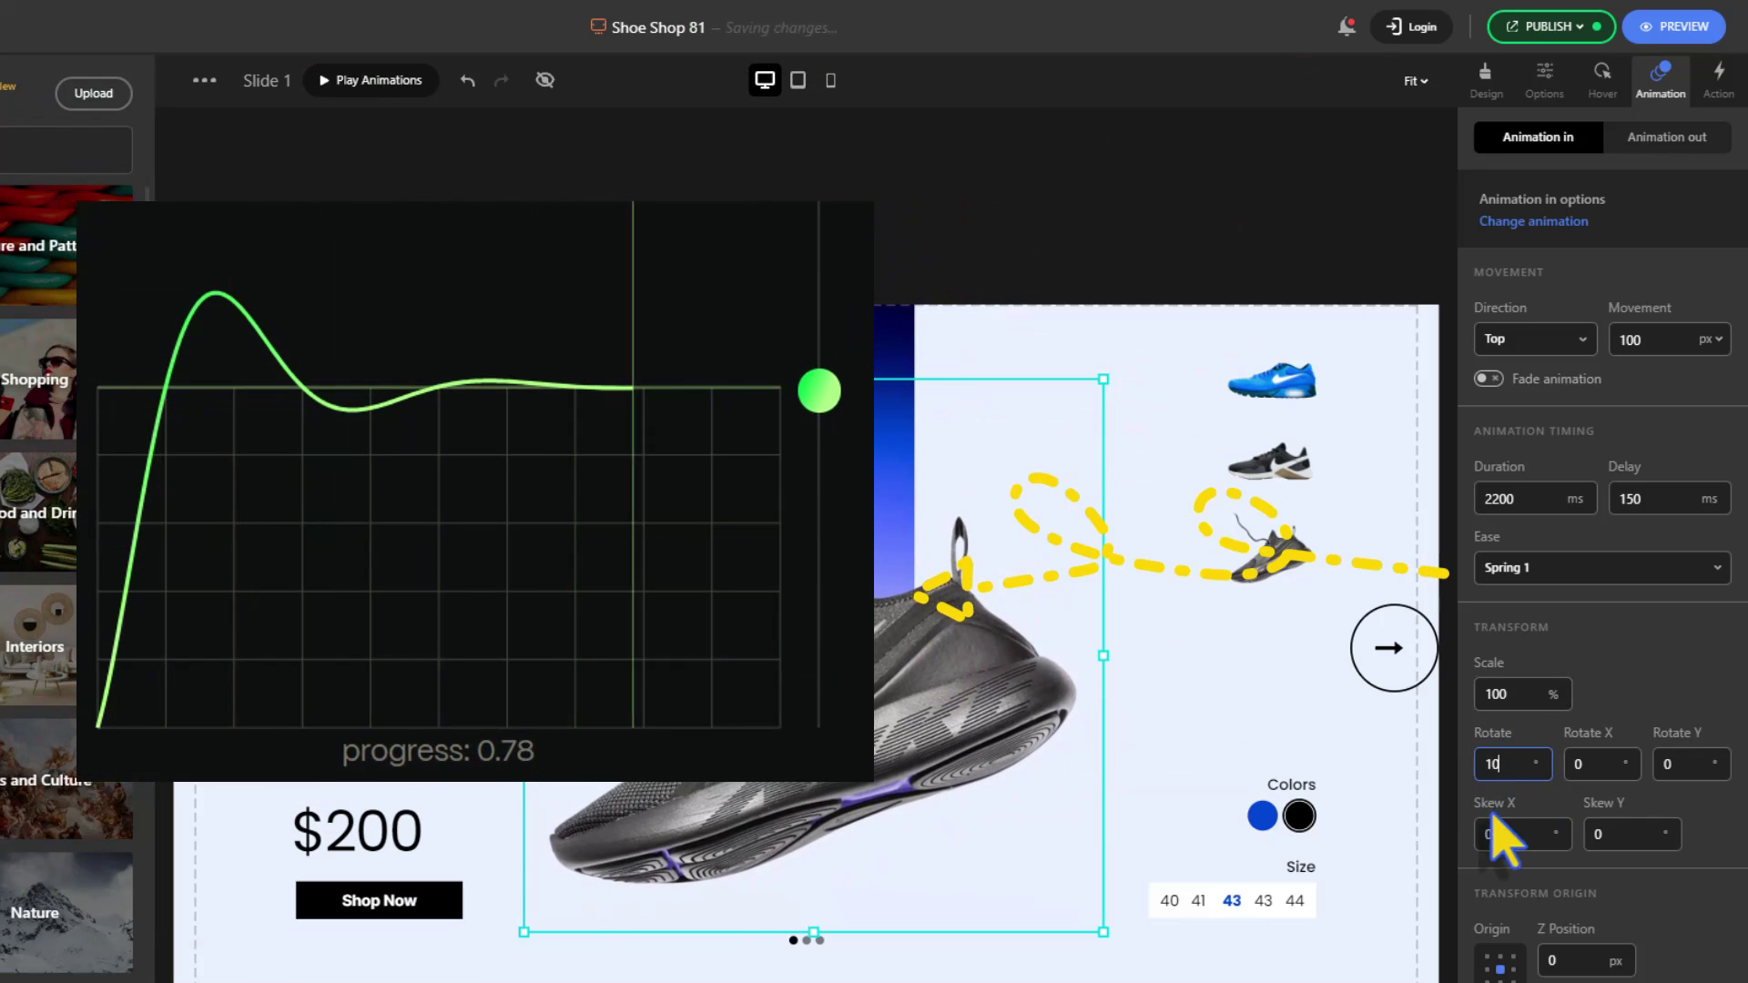
pyautogui.scroll(-2, 1655, 706)
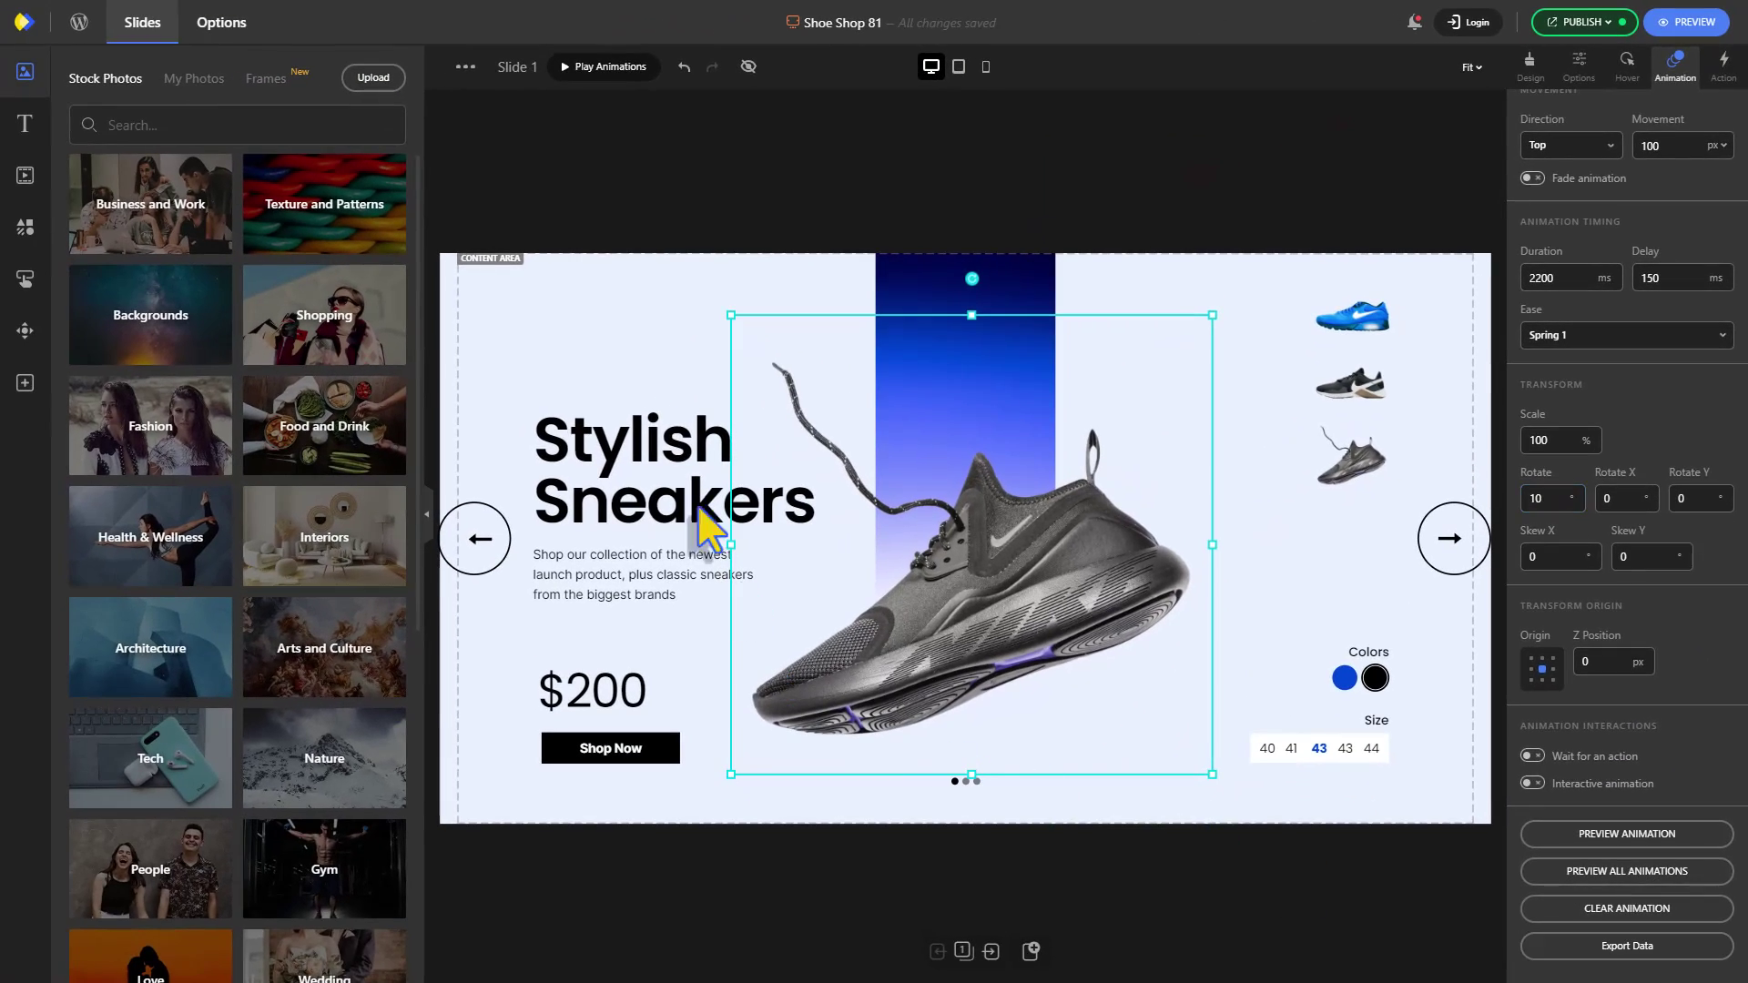
pyautogui.click(585, 71)
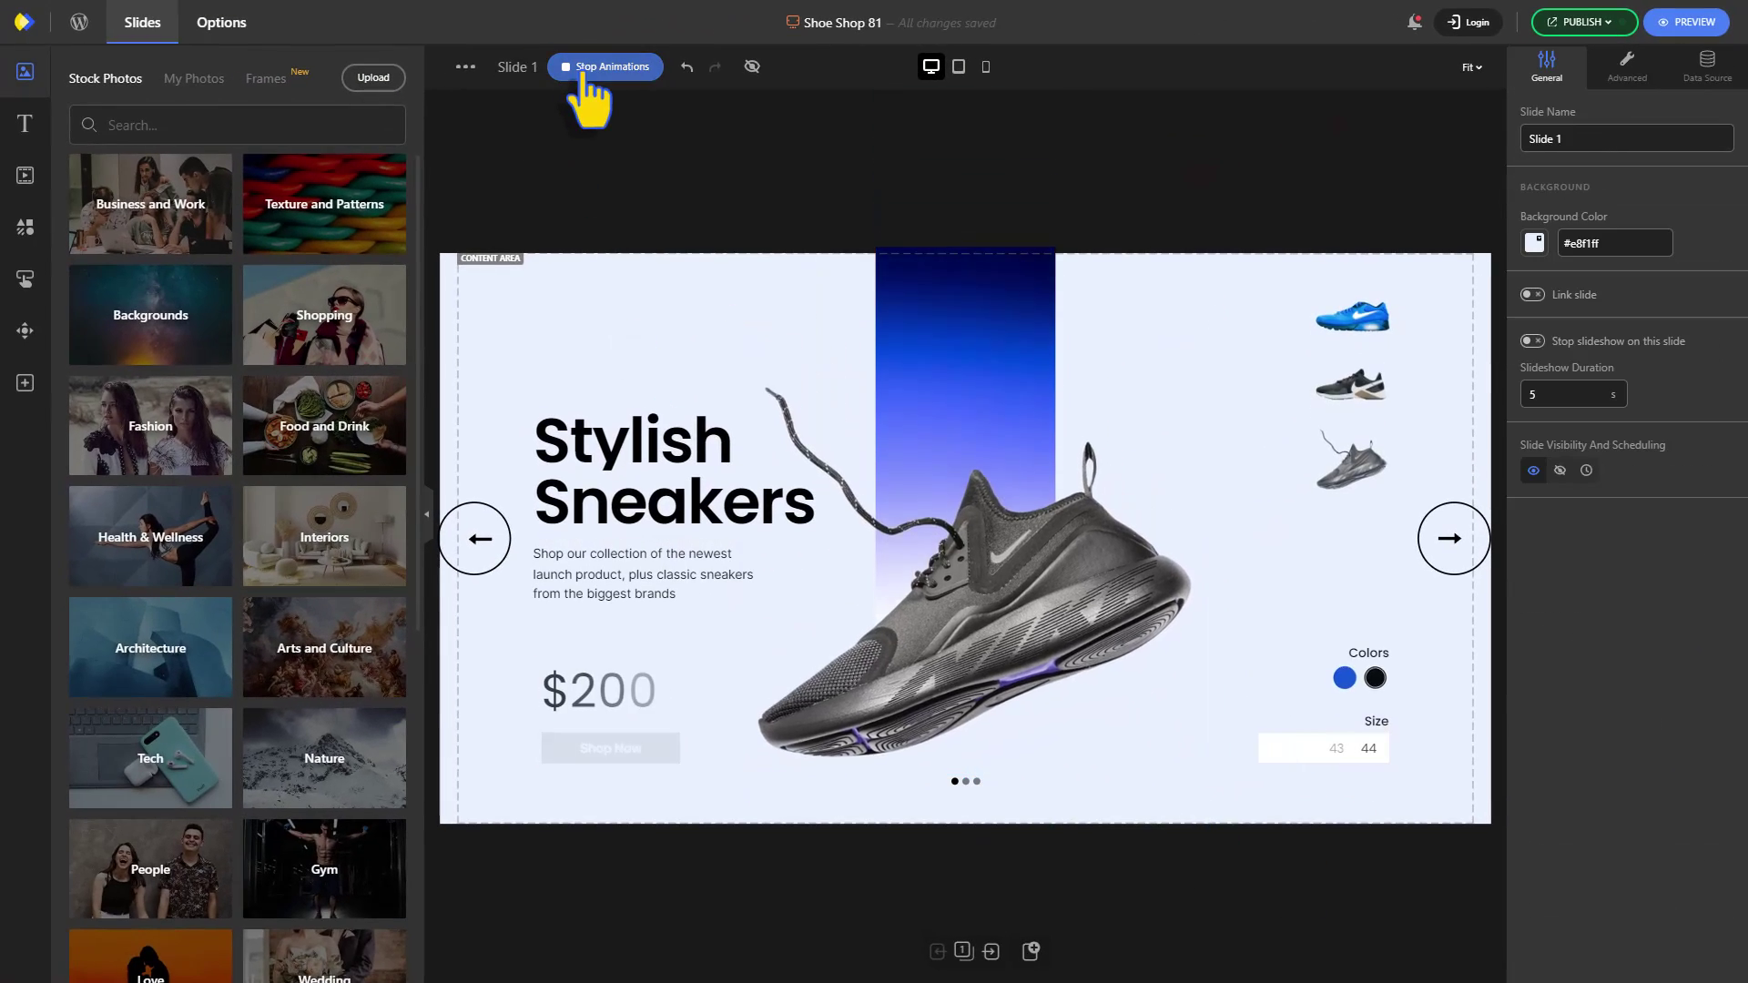